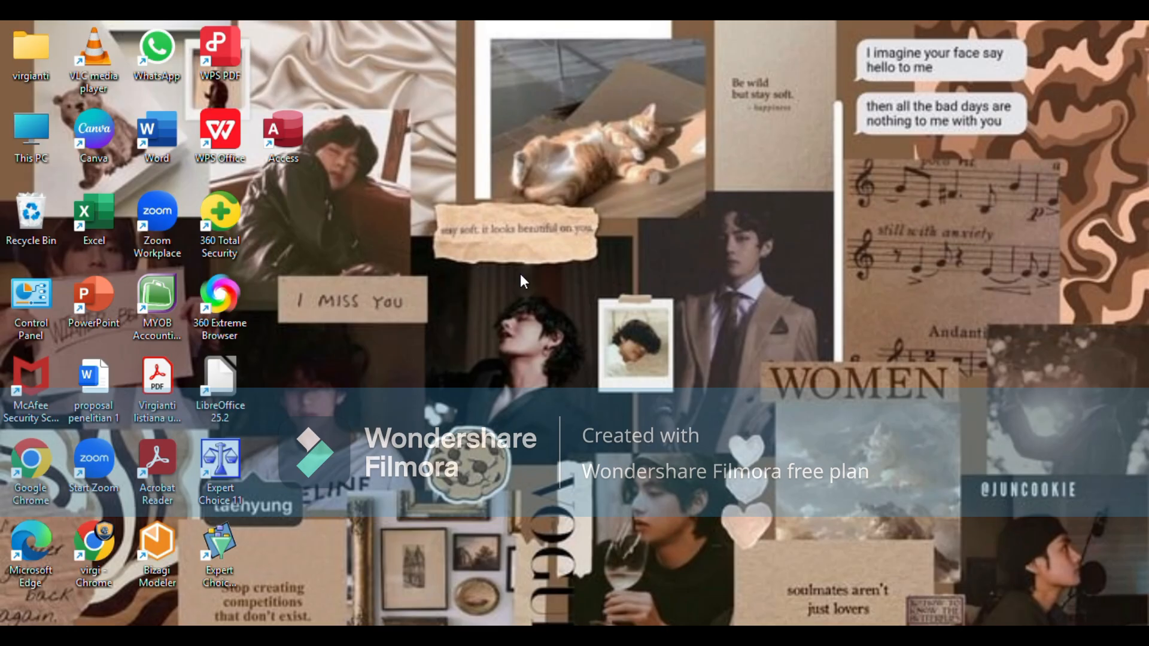
# Step: Launch Expert Choice, dismiss the welcome dialog and maximize the program window
pyautogui.doubleClick(223, 465)
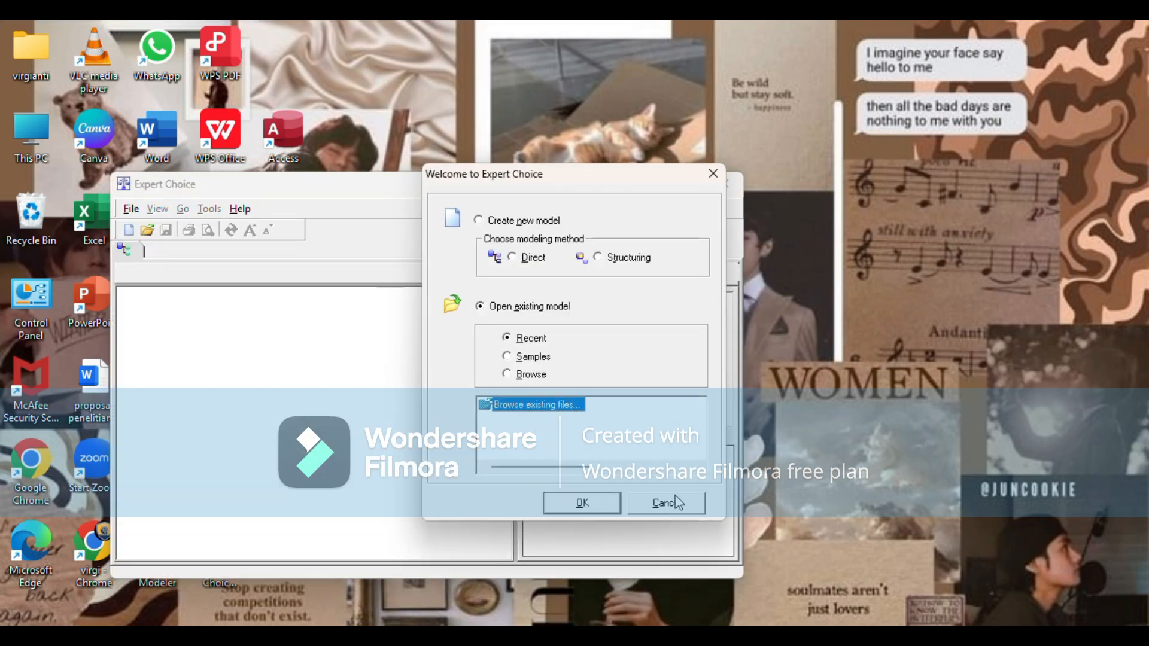
pyautogui.click(682, 509)
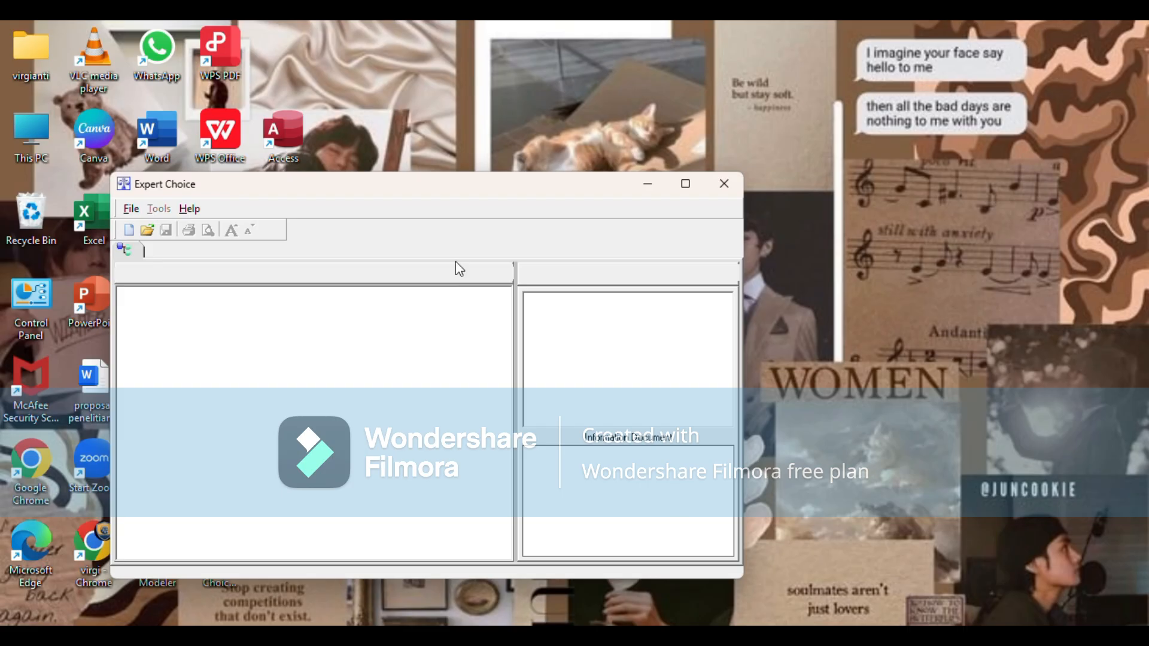
pyautogui.click(685, 184)
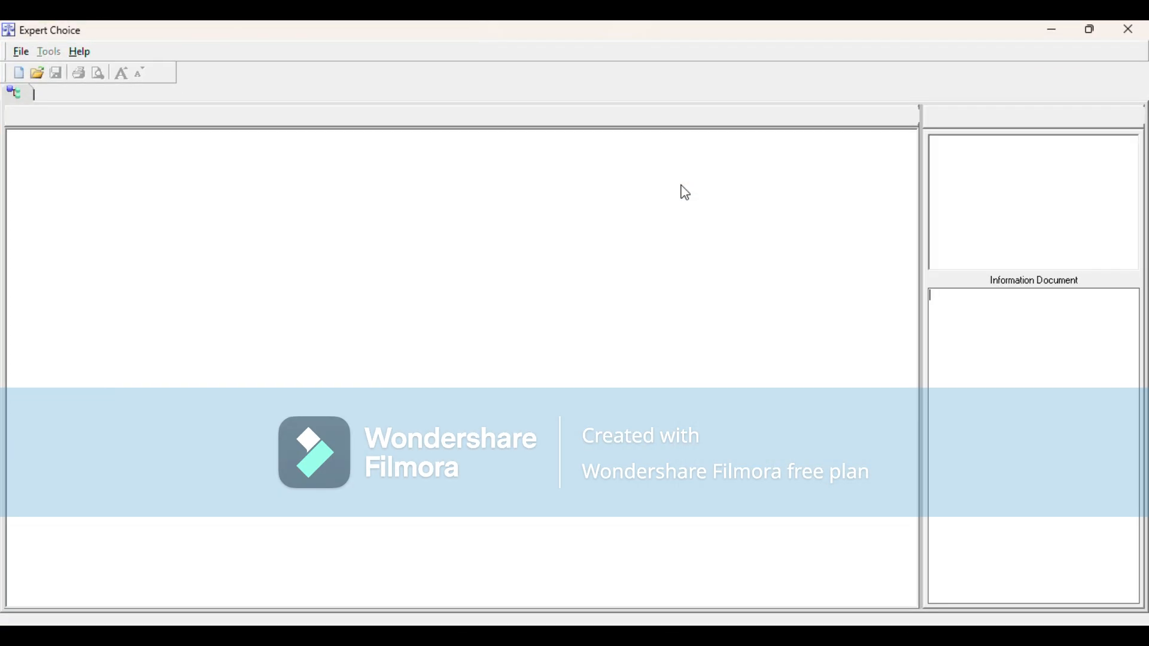
# Step: Create a new model file named Metode Pembelajaran Terbaik on the DATA (D:) drive
pyautogui.click(17, 72)
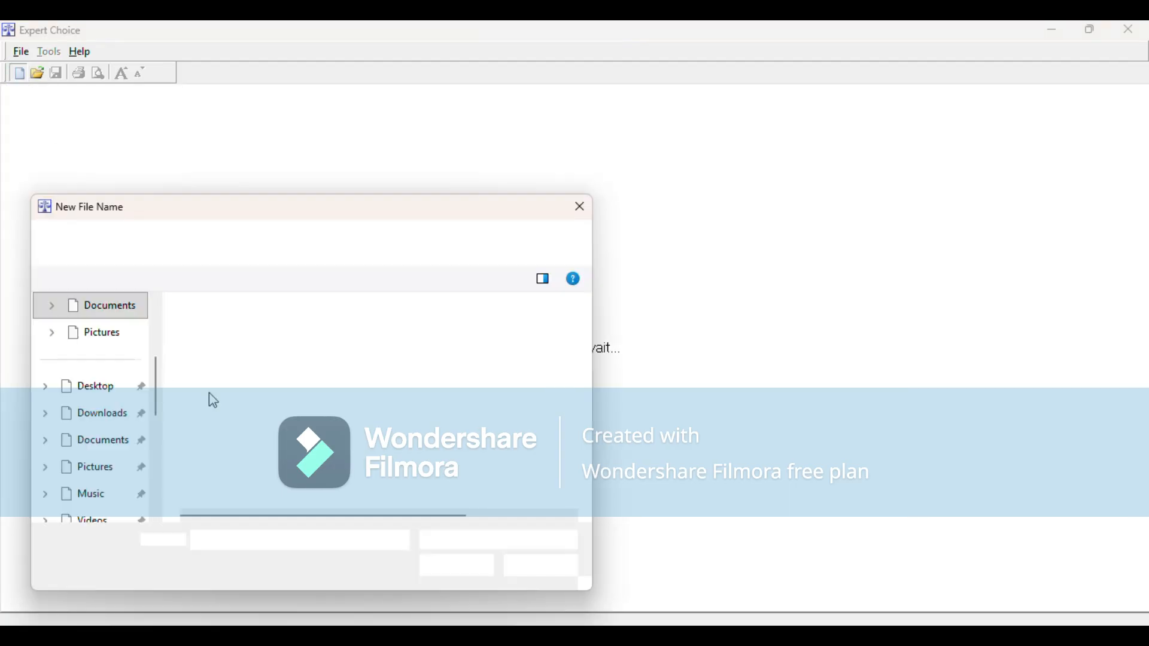
pyautogui.moveTo(156, 380); pyautogui.dragTo(175, 488)
pyautogui.click(117, 447)
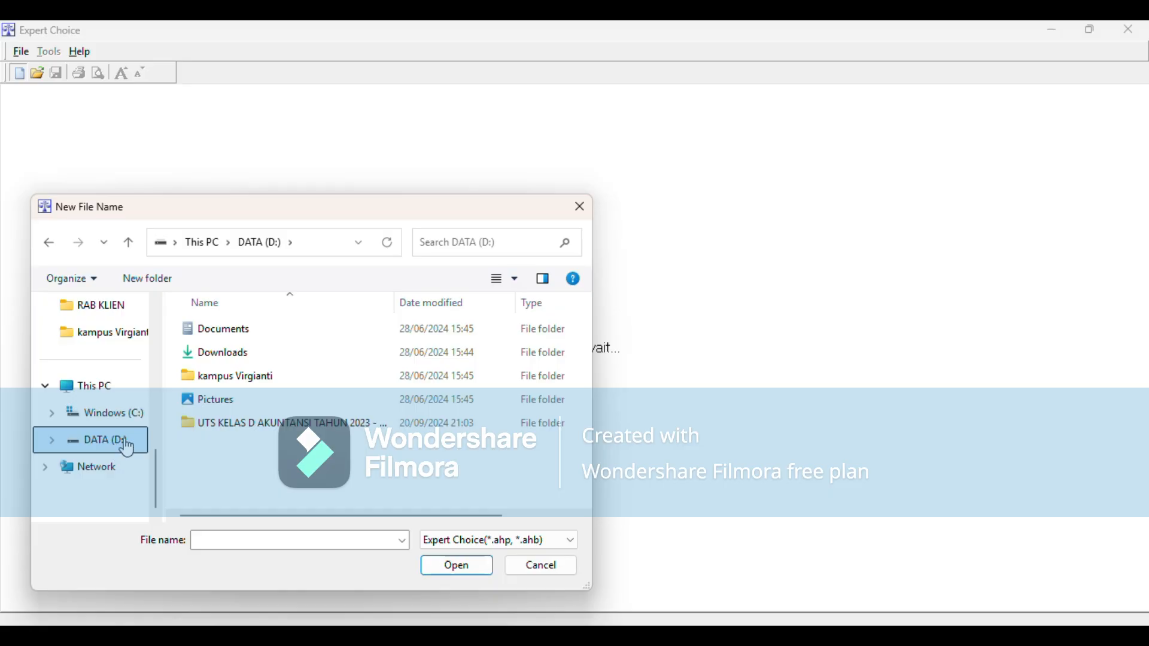
pyautogui.click(286, 372)
pyautogui.click(335, 543)
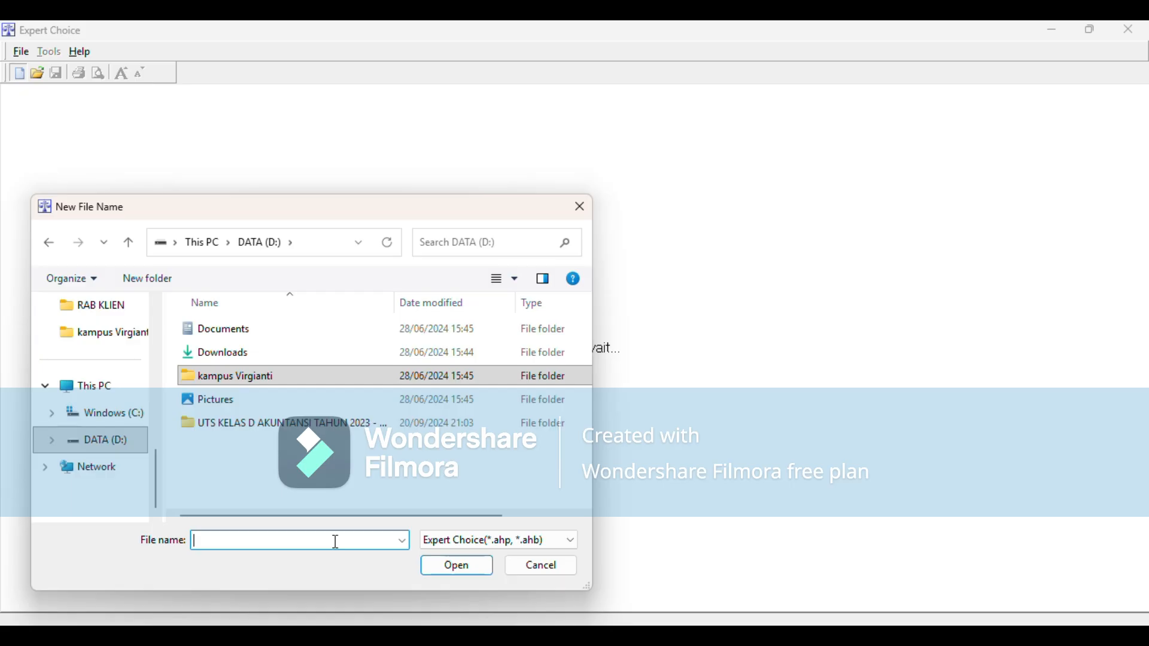
pyautogui.write('Metode')
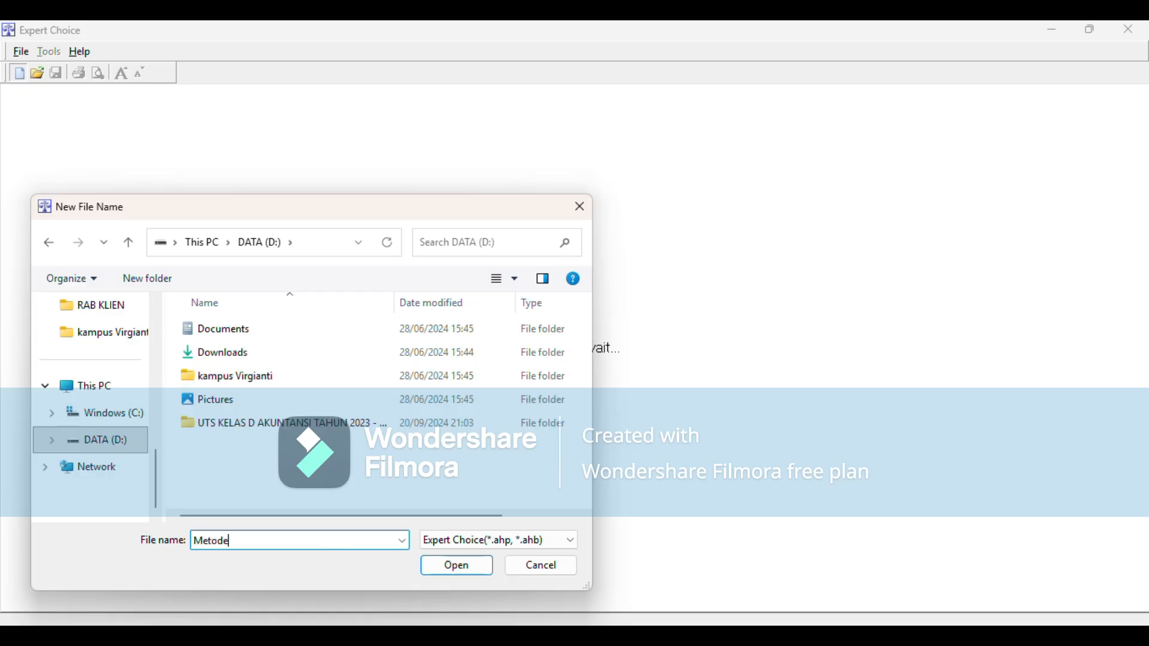
pyautogui.write(' Pembelajaran Terbaik')
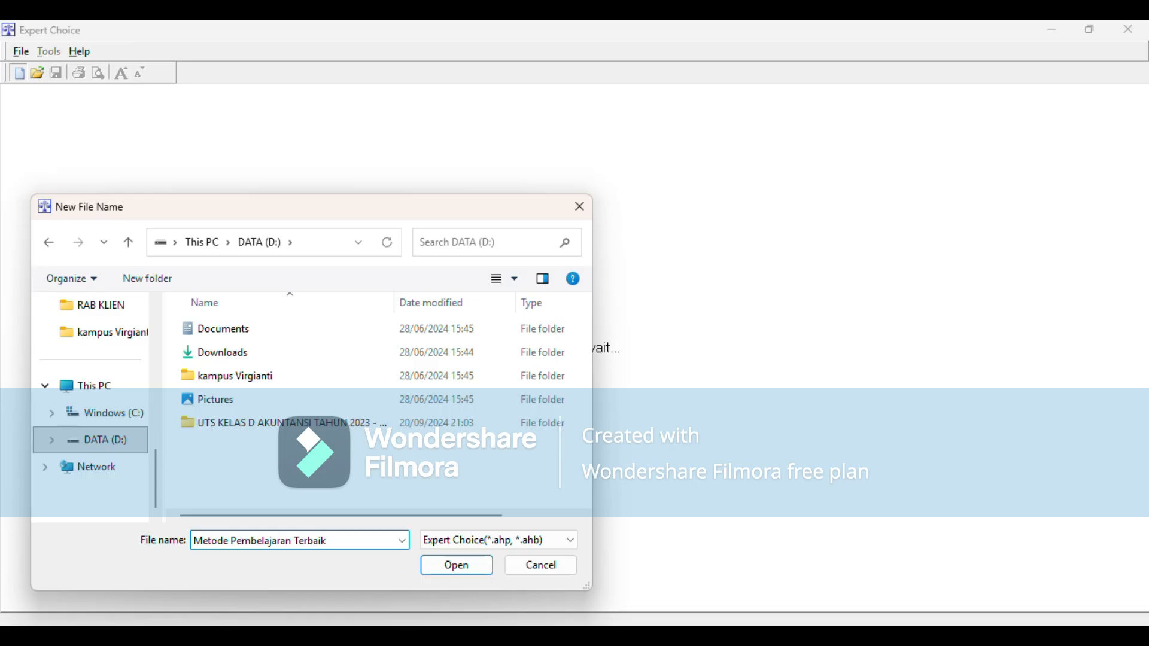
pyautogui.click(469, 568)
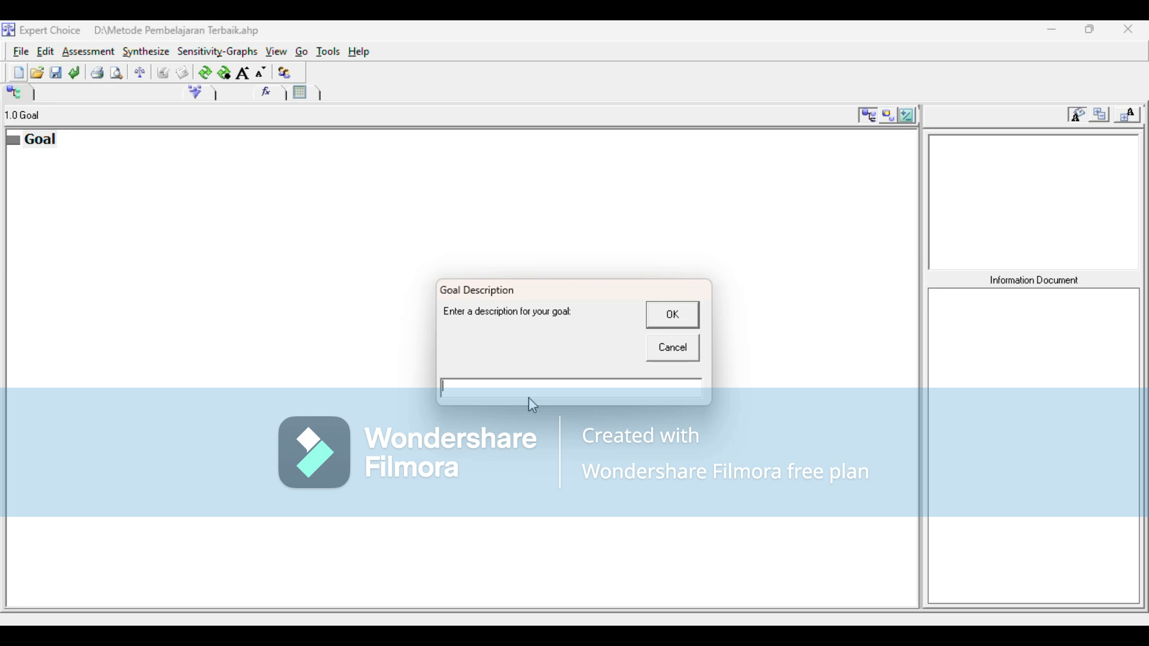
# Step: Enter Metode Pembelajaran Terbaik as the model's goal description
pyautogui.write('Metode Pembelajaran ter')
pyautogui.press('BackSpace')
pyautogui.press('BackSpace')
pyautogui.press('BackSpace')
pyautogui.write('Terbaik')
pyautogui.click(680, 325)
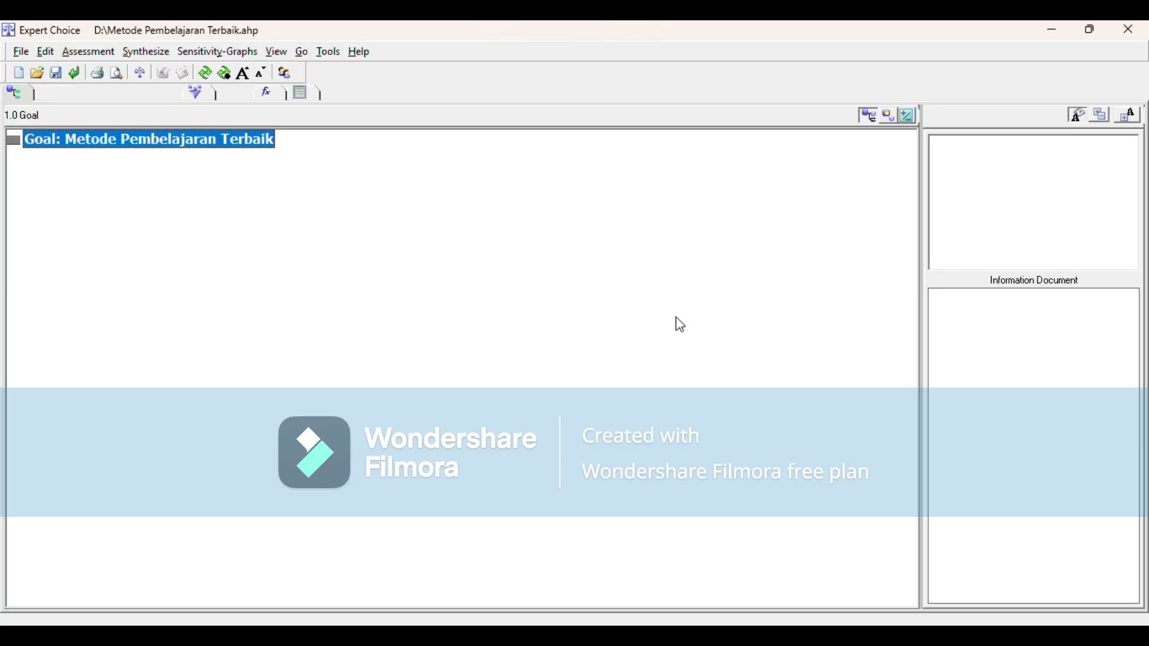
# Step: Insert a first child node under the goal and name it Efektivitas
pyautogui.rightClick(233, 151)
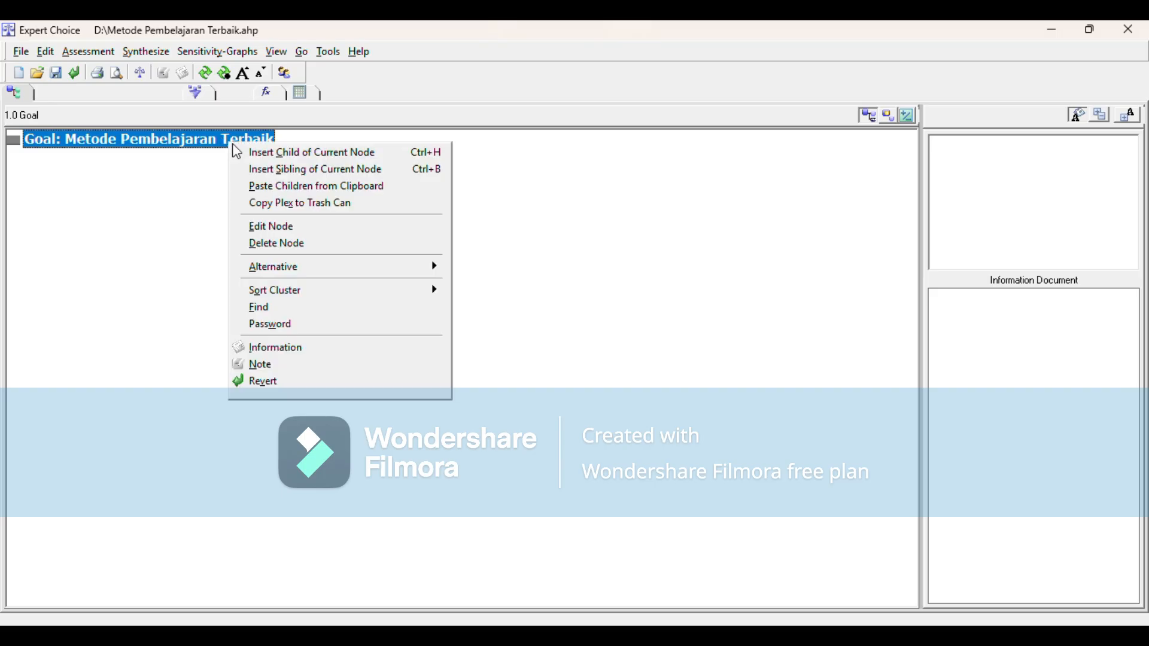
pyautogui.click(291, 154)
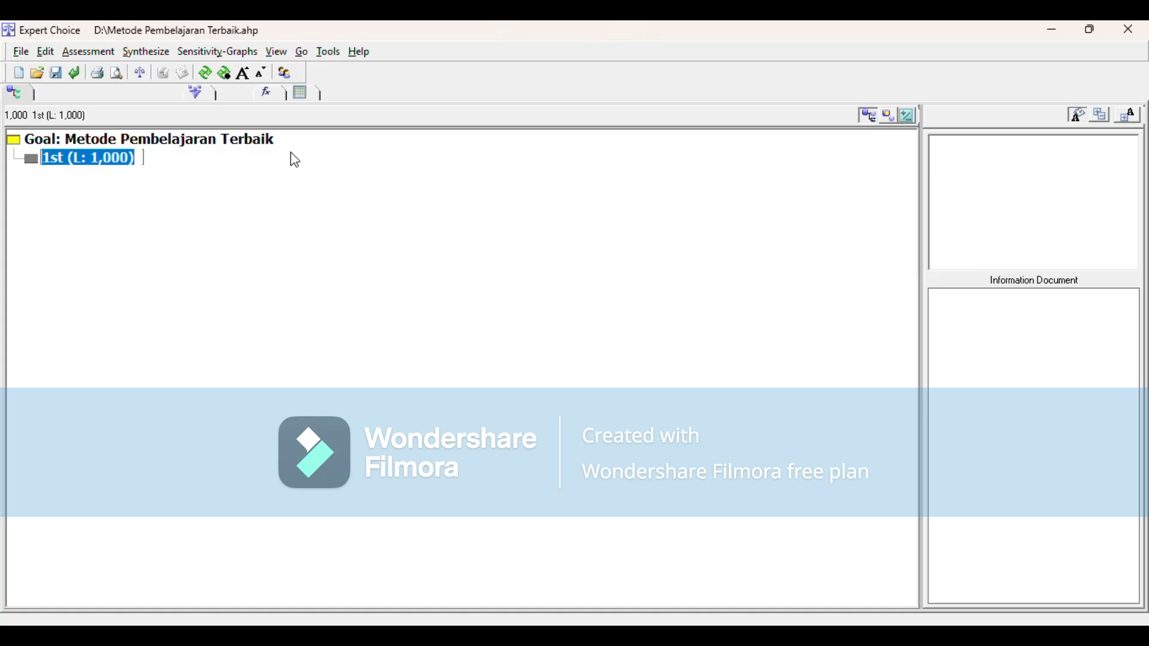
pyautogui.press('BackSpace')
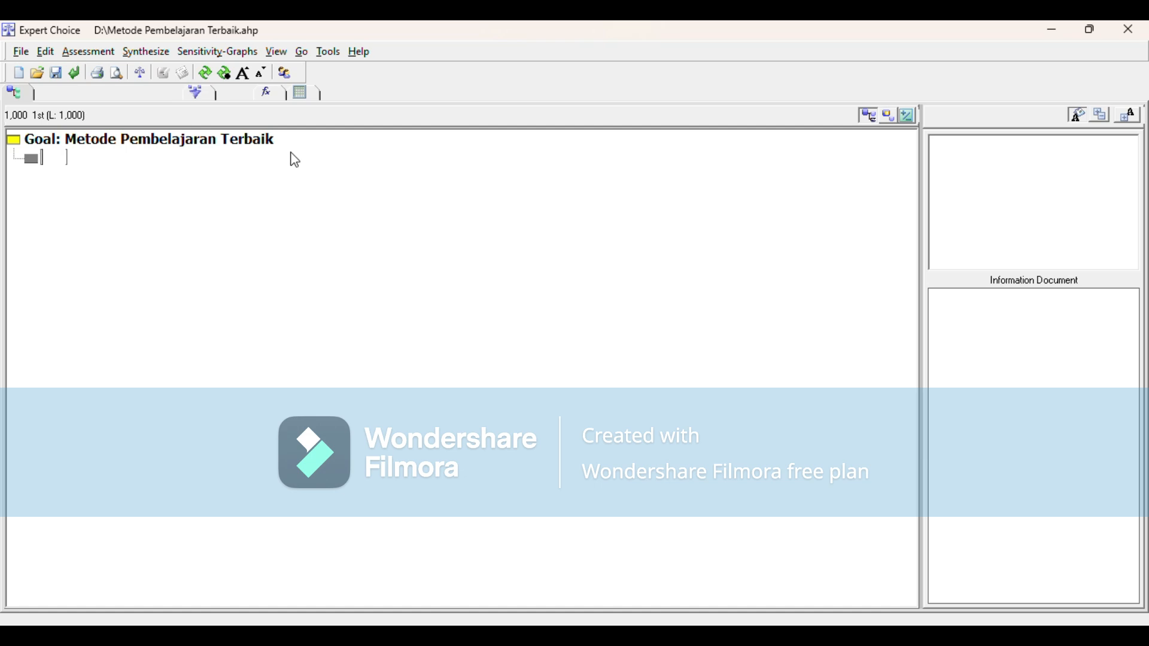
pyautogui.write('Efektivitas')
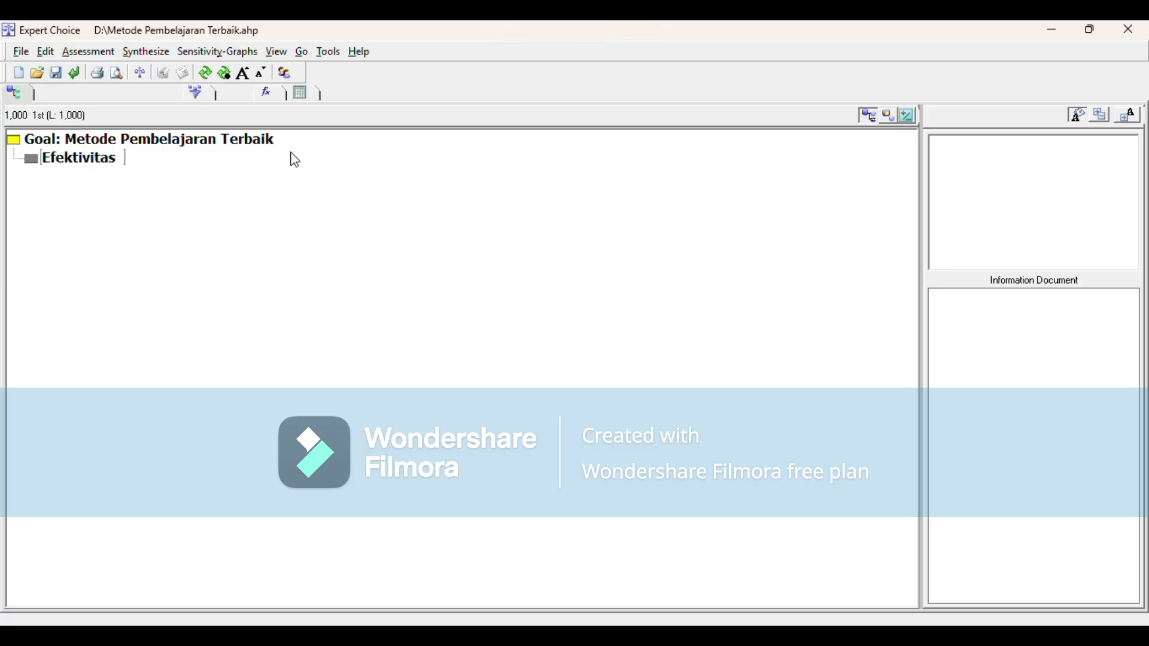
pyautogui.press('Return')
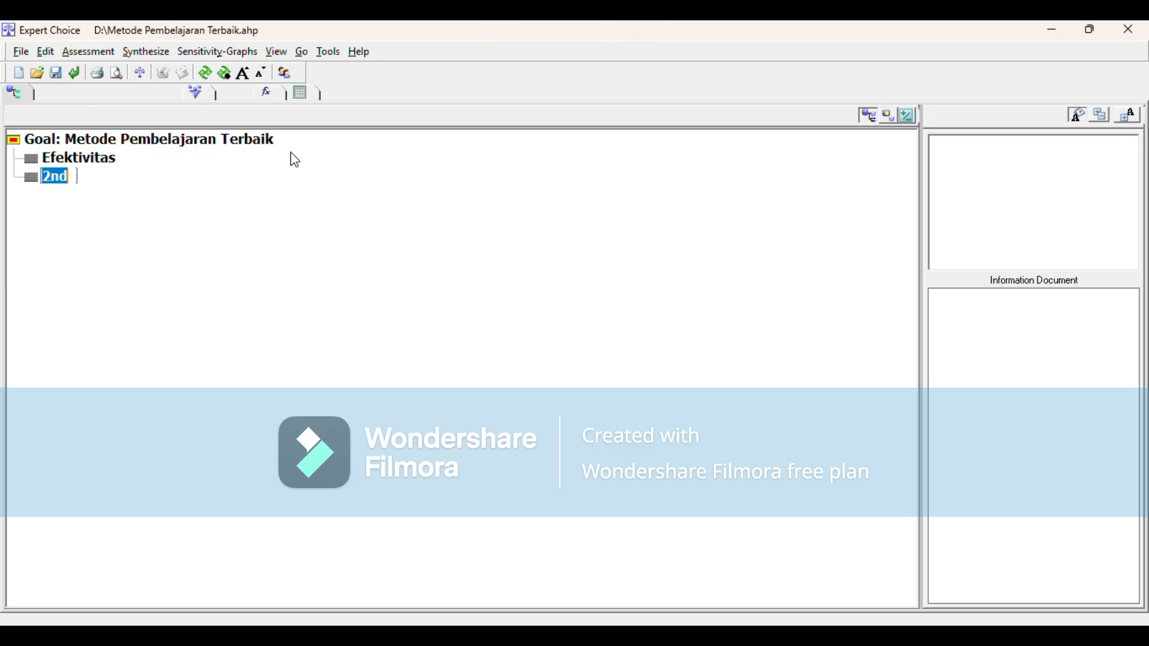
# Step: Add the criteria Biaya Operasional and Aksebilitas Mahasiswa below Efektivitas
pyautogui.write('Biaya Operasional')
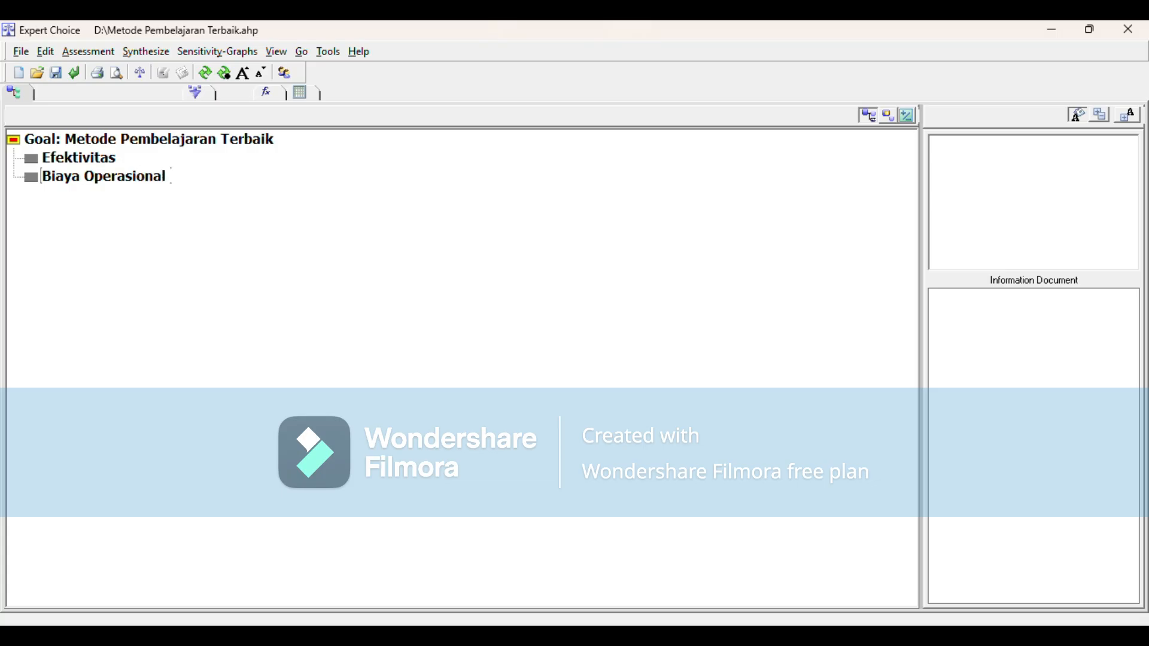
pyautogui.press('Return')
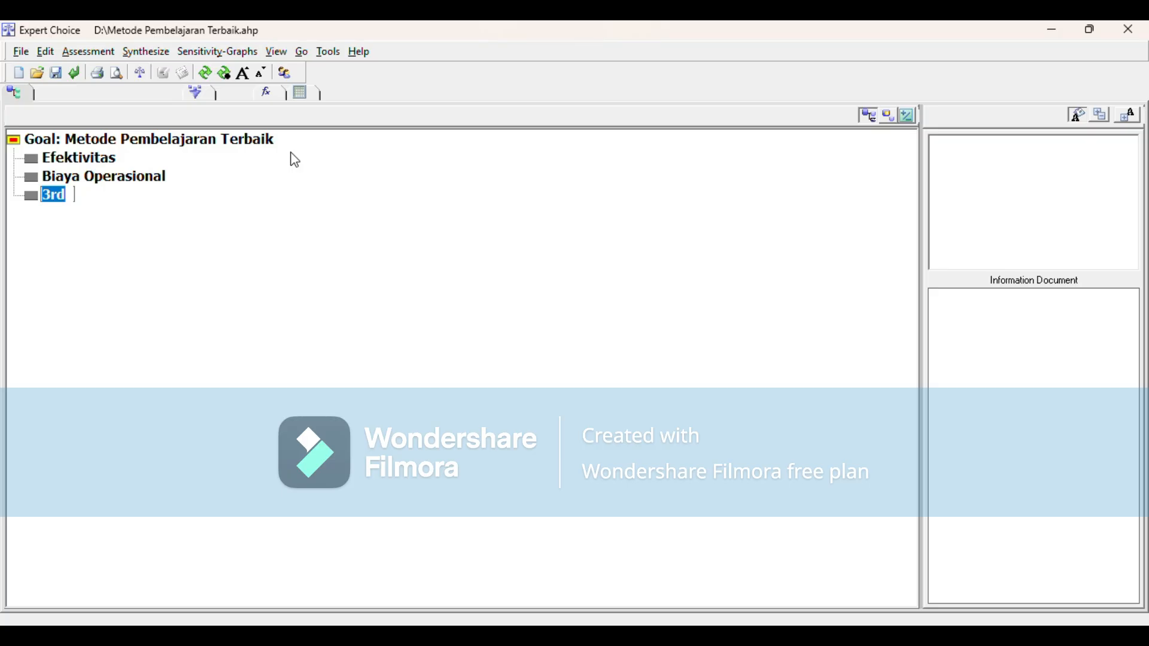
pyautogui.write('Aksebili')
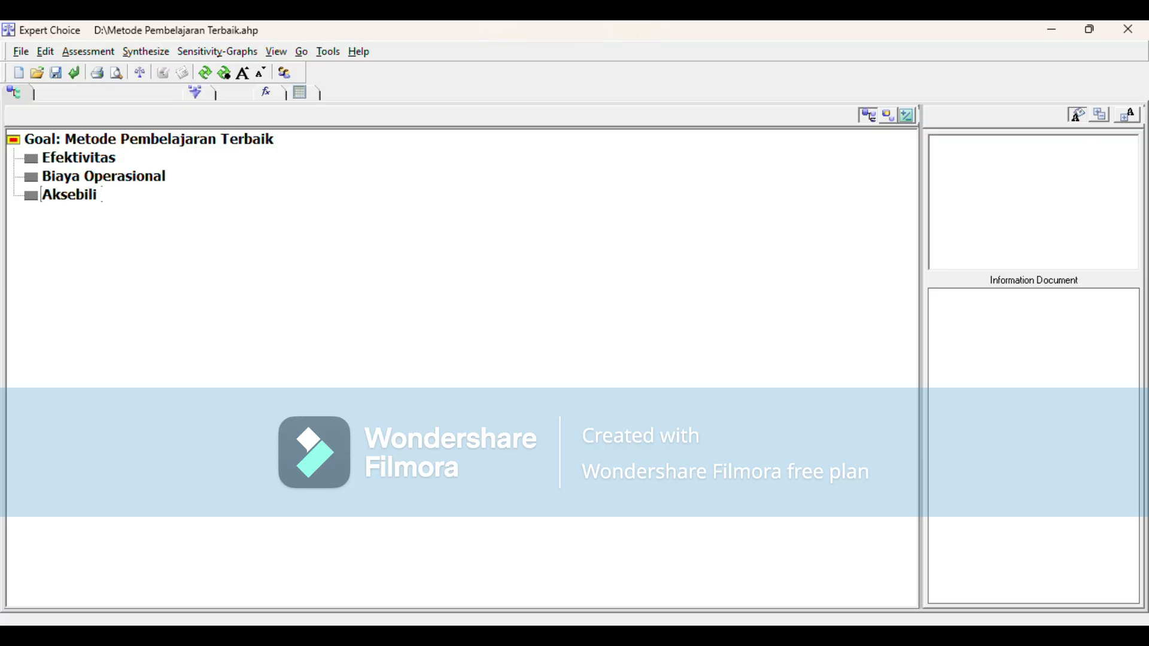
pyautogui.write('tas Mahasiswa')
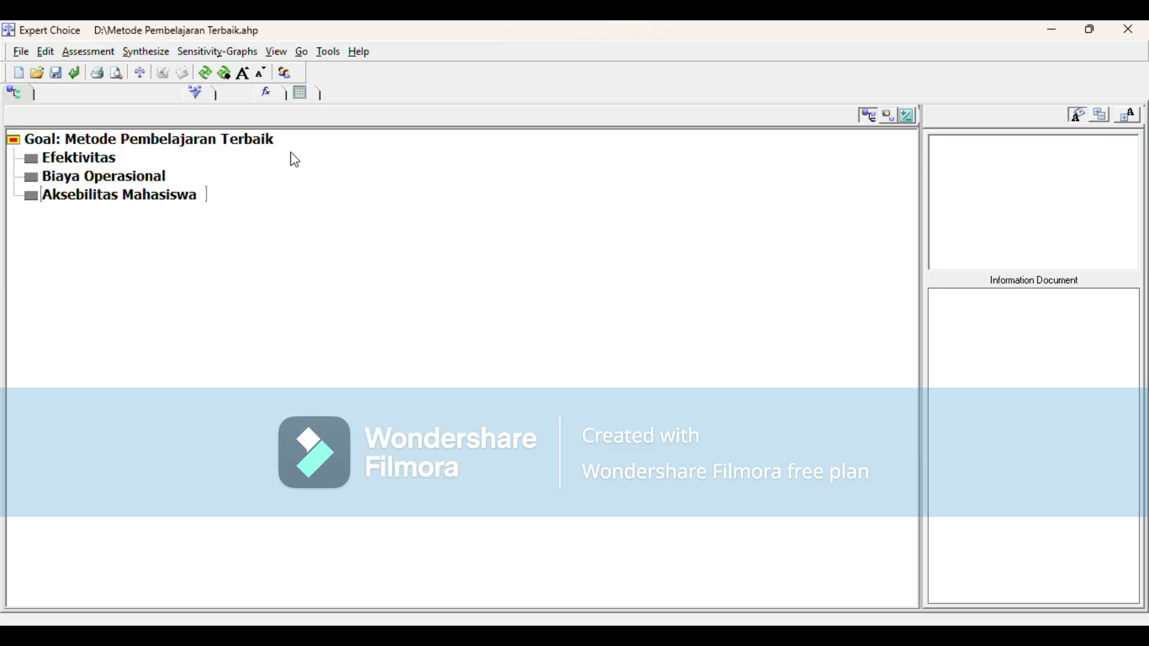
pyautogui.press('Return')
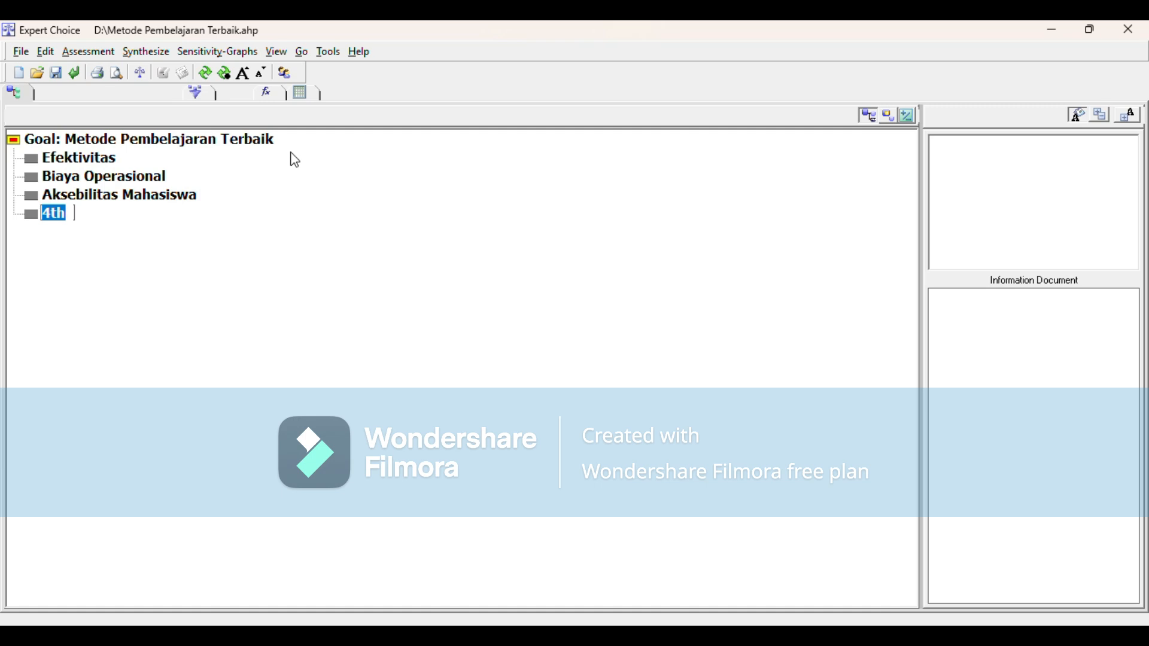
# Step: Try to add a fourth criterion named Fasilitas Kampus under the goal
pyautogui.write('as')
pyautogui.press('BackSpace')
pyautogui.press('BackSpace')
pyautogui.write('Fasilotas K')
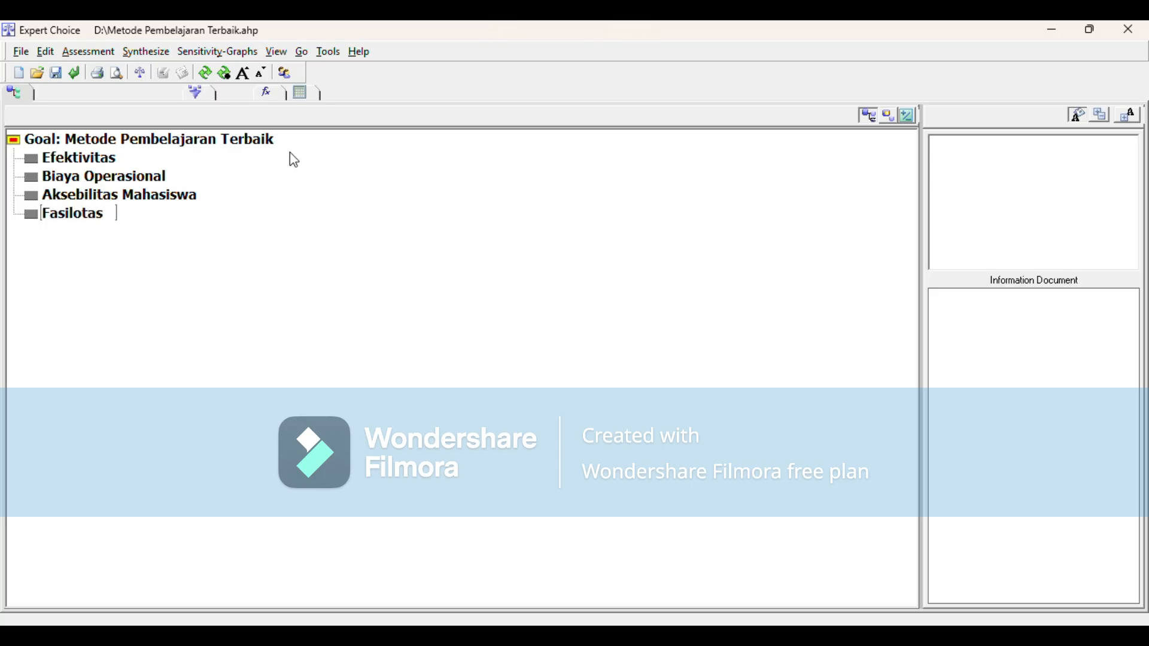
pyautogui.write('a')
pyautogui.press('BackSpace')
pyautogui.press('BackSpace')
pyautogui.press('BackSpace')
pyautogui.press('BackSpace')
pyautogui.press('BackSpace')
pyautogui.press('BackSpace')
pyautogui.press('BackSpace')
pyautogui.write('iytas')
pyautogui.press('BackSpace')
pyautogui.press('BackSpace')
pyautogui.press('BackSpace')
pyautogui.press('BackSpace')
pyautogui.press('BackSpace')
pyautogui.write('tas Kampus')
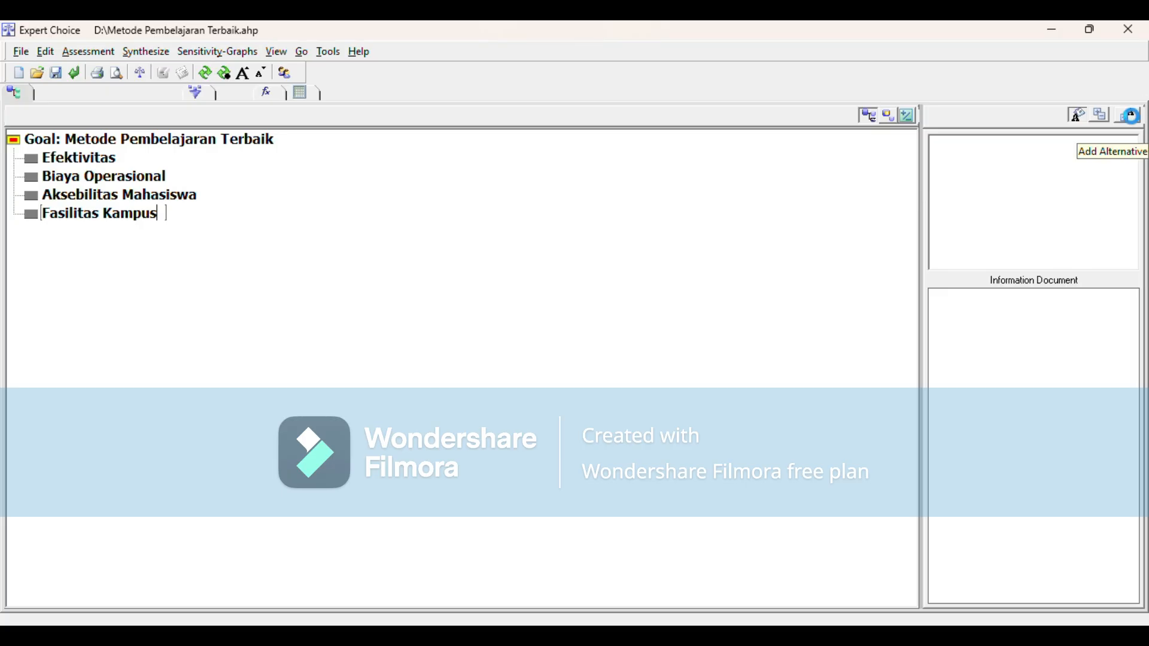
# Step: Add two alternatives named Hybrid and Daring to the model
pyautogui.click(1135, 125)
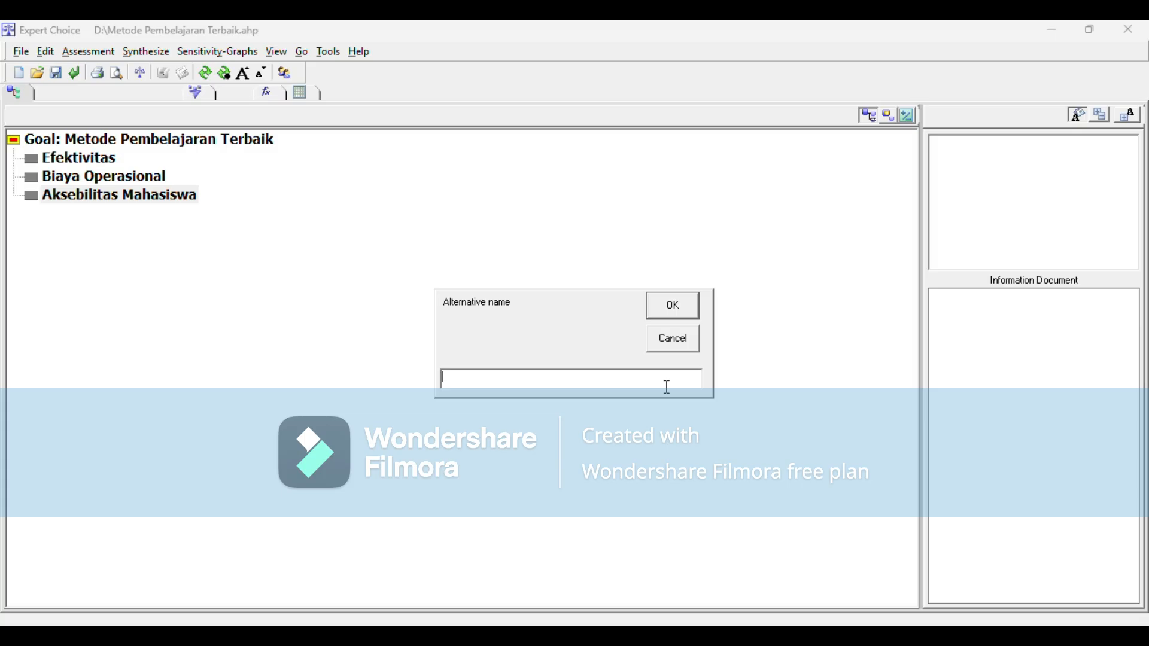
pyautogui.write('Hybrid')
pyautogui.click(683, 306)
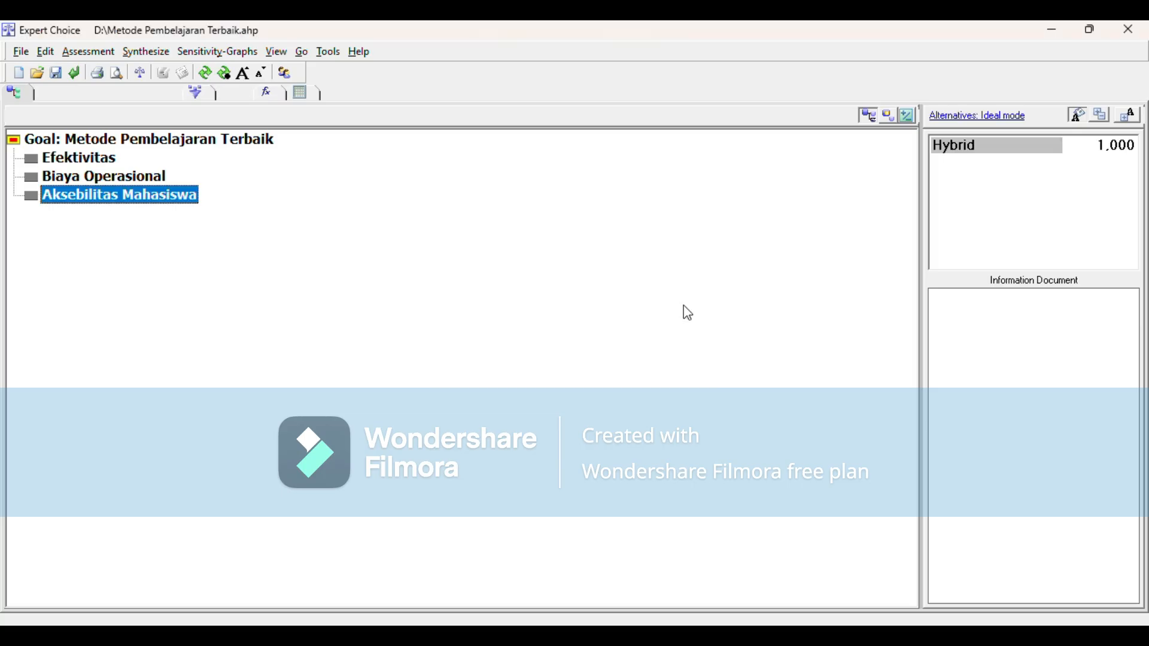
pyautogui.click(1137, 118)
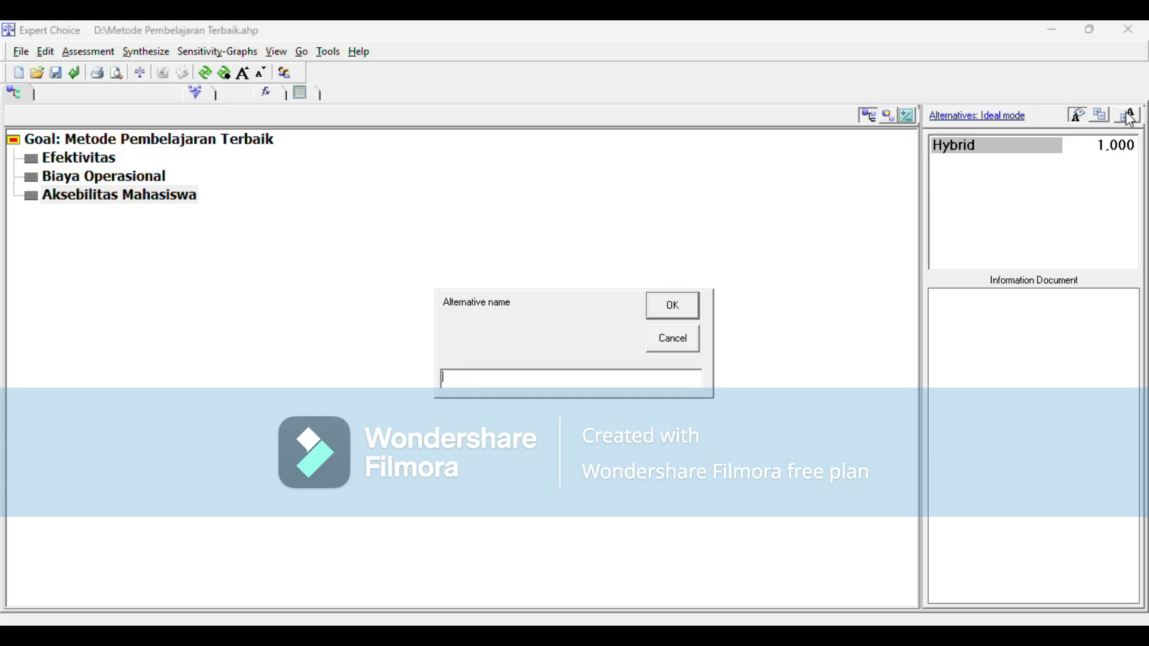
pyautogui.write('Daring')
pyautogui.press('Return')
# Step: Add a third alternative named Tatap Muka
pyautogui.click(1132, 121)
pyautogui.write('tata')
pyautogui.press('BackSpace')
pyautogui.press('BackSpace')
pyautogui.press('BackSpace')
pyautogui.press('BackSpace')
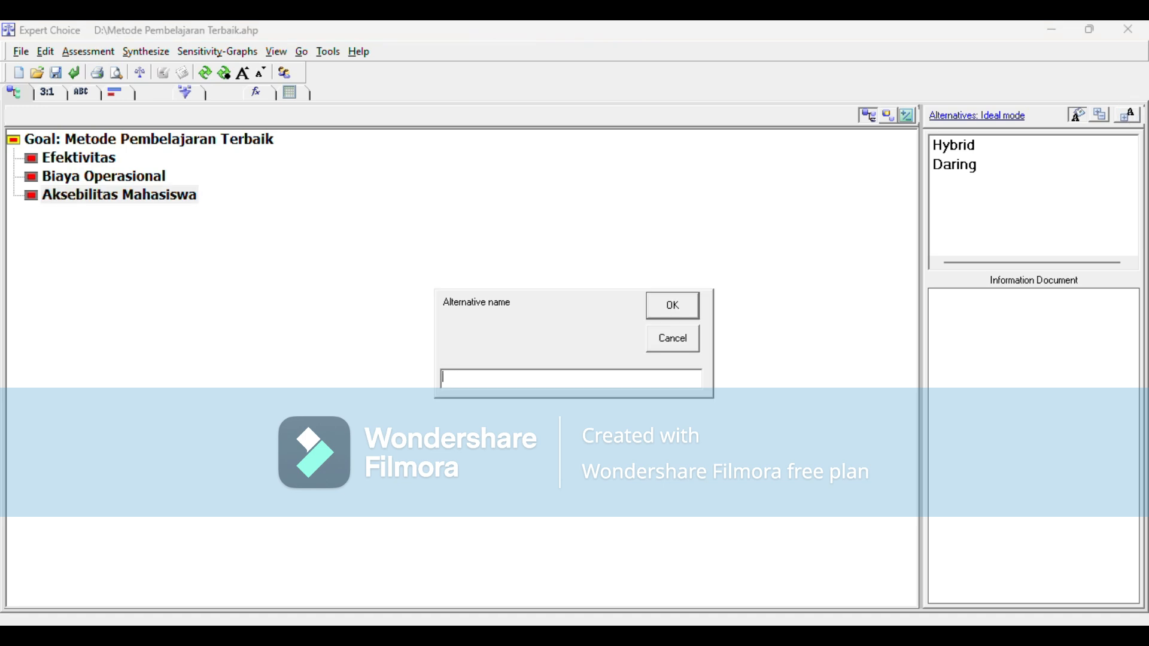
pyautogui.write('Tatap Muka')
pyautogui.click(692, 307)
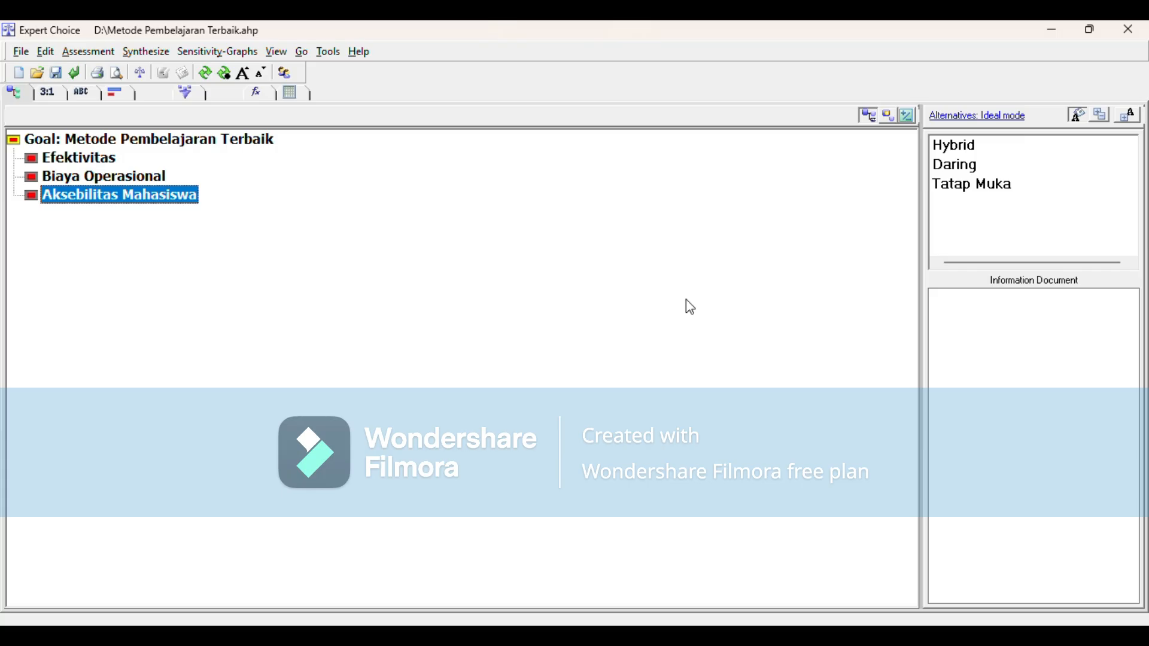
# Step: Open the model's participants table and add 2 participants
pyautogui.click(477, 44)
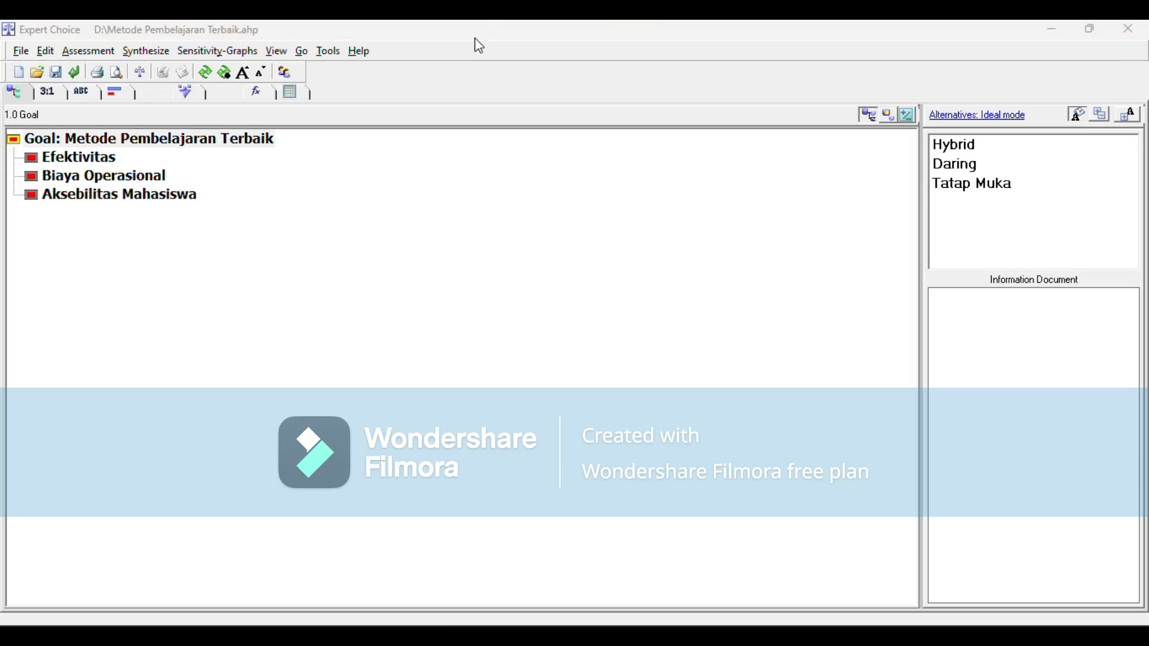
pyautogui.click(288, 71)
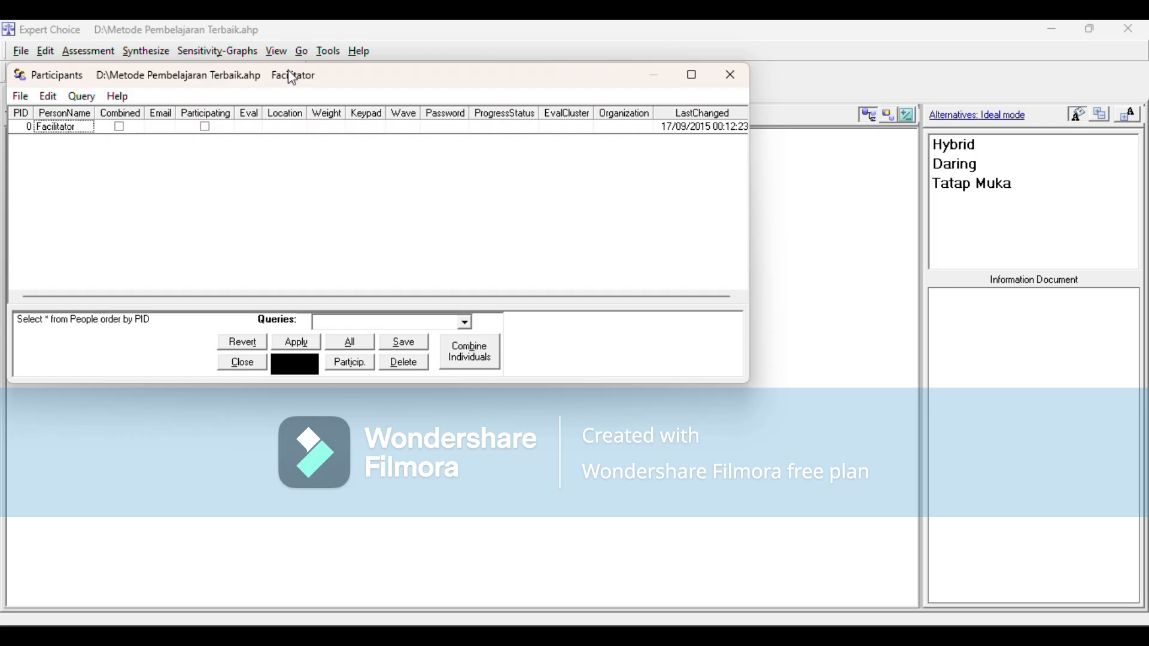
pyautogui.click(48, 96)
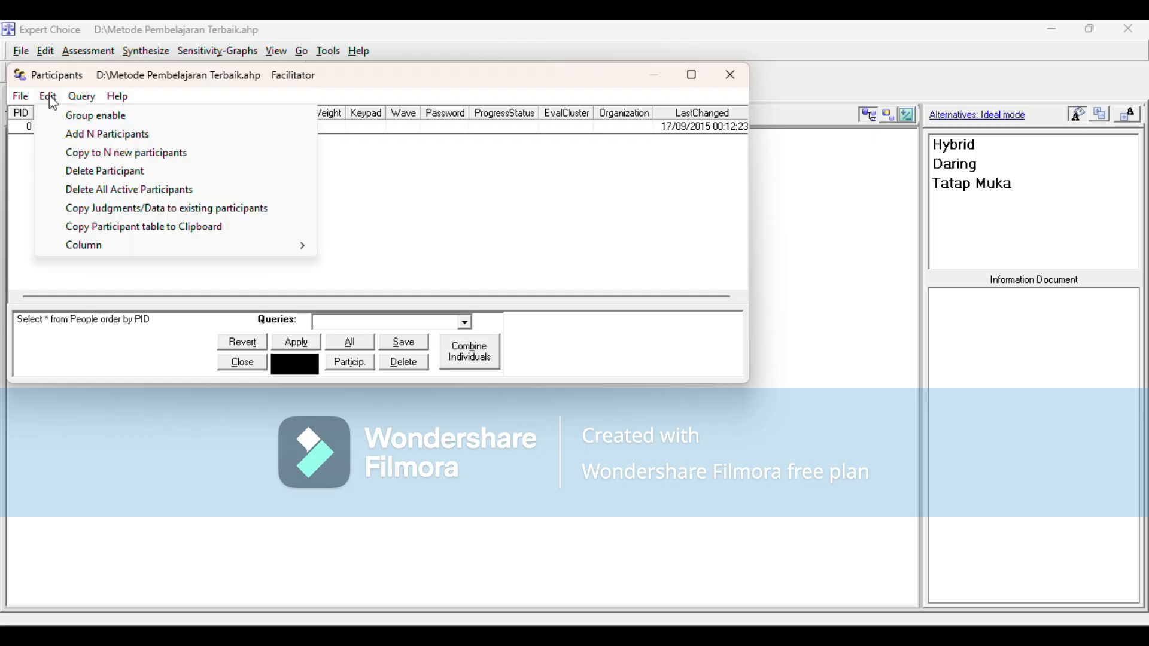
pyautogui.click(87, 135)
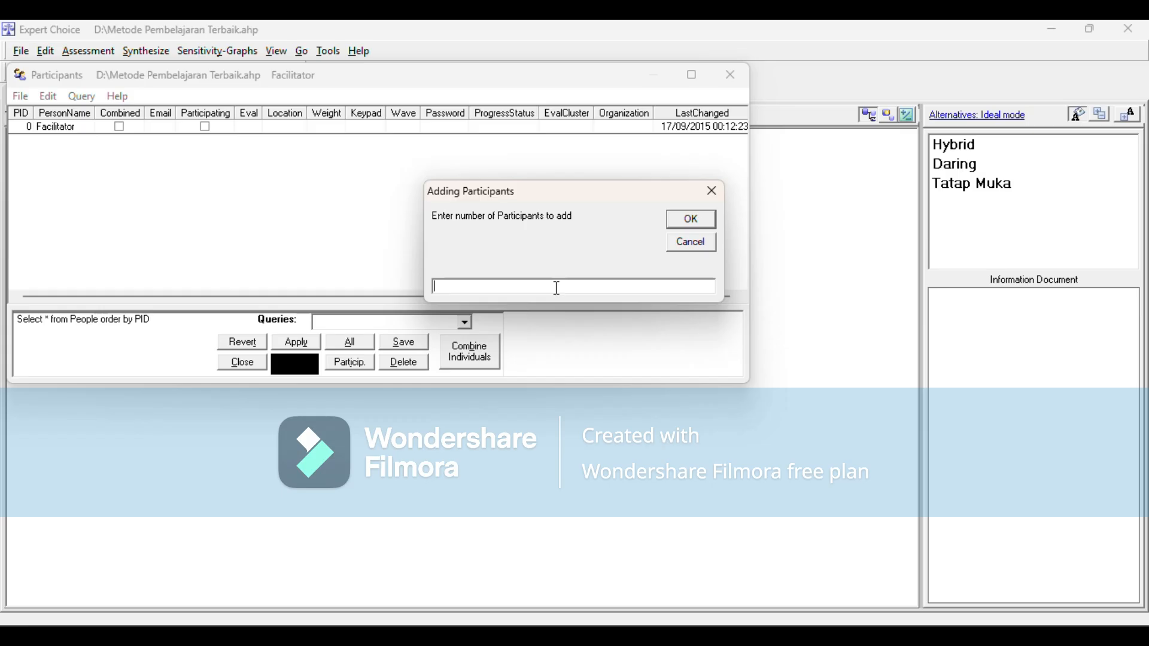
pyautogui.write('2')
pyautogui.click(689, 219)
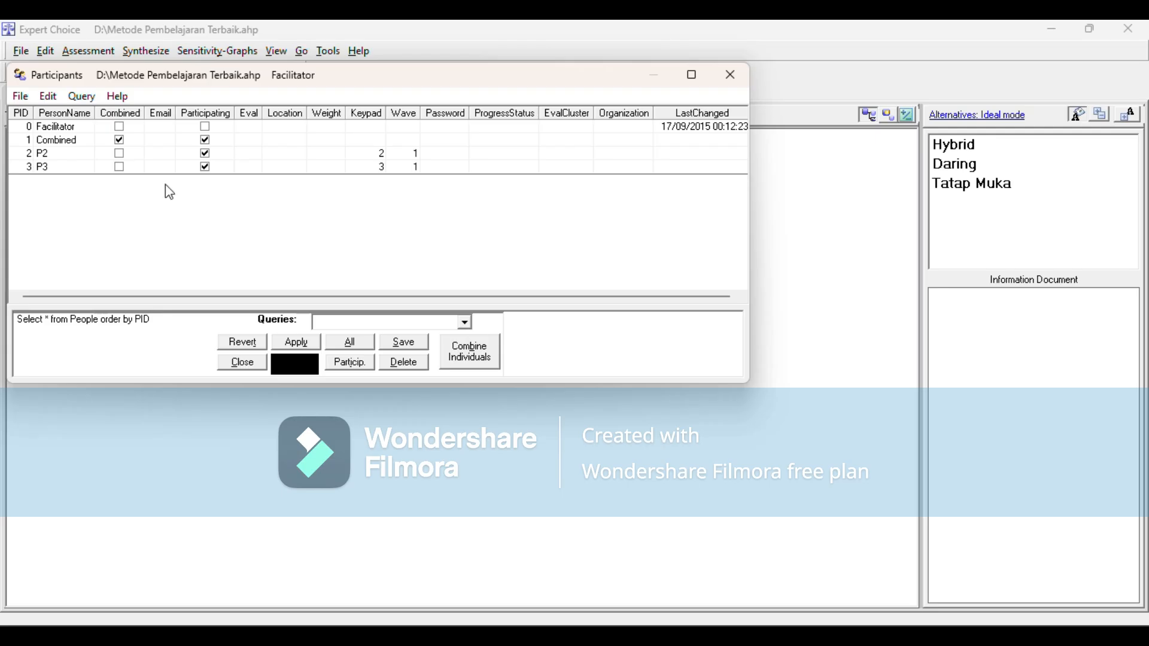
# Step: Set the participant weights to 45 for P2 and 65 for P3
pyautogui.click(337, 155)
pyautogui.write('45')
pyautogui.click(319, 170)
pyautogui.write('65')
pyautogui.click(456, 157)
# Step: Save the participants query under the name Kuesioner and close the participants table
pyautogui.click(419, 343)
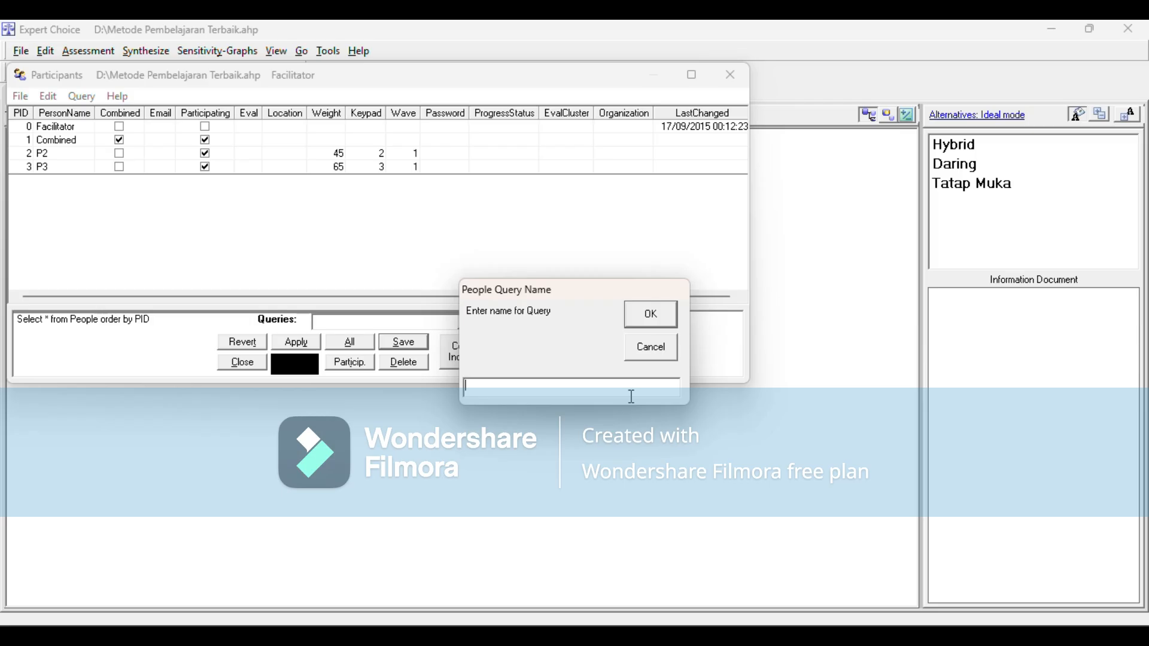
pyautogui.write('Kuesioner')
pyautogui.click(668, 325)
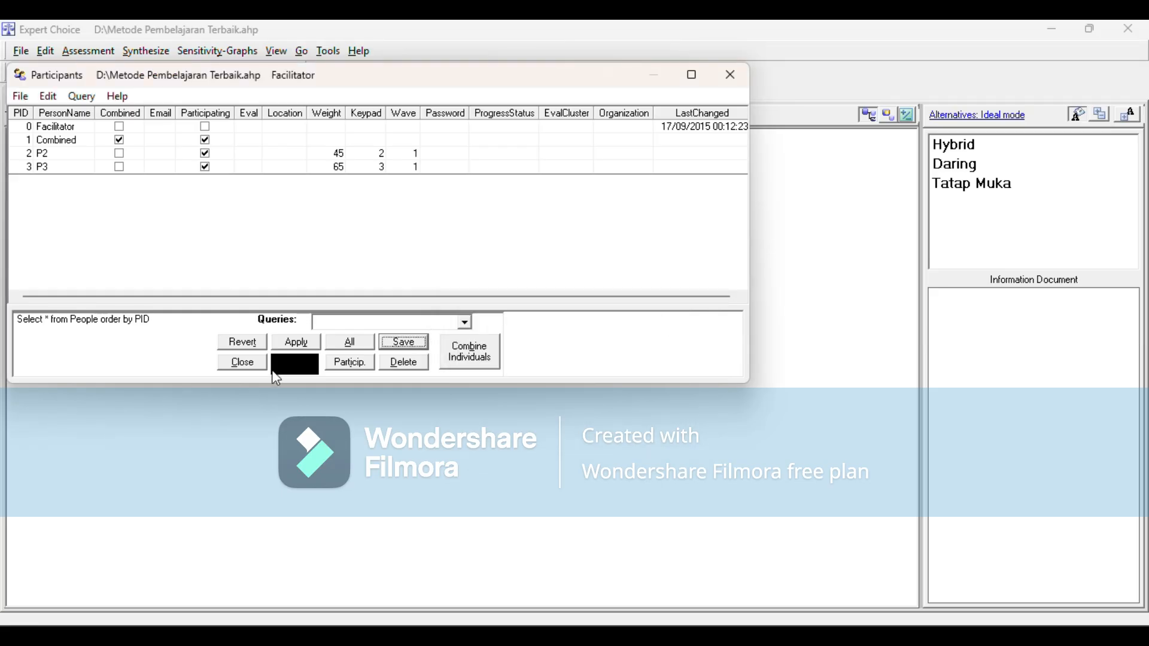
pyautogui.click(245, 364)
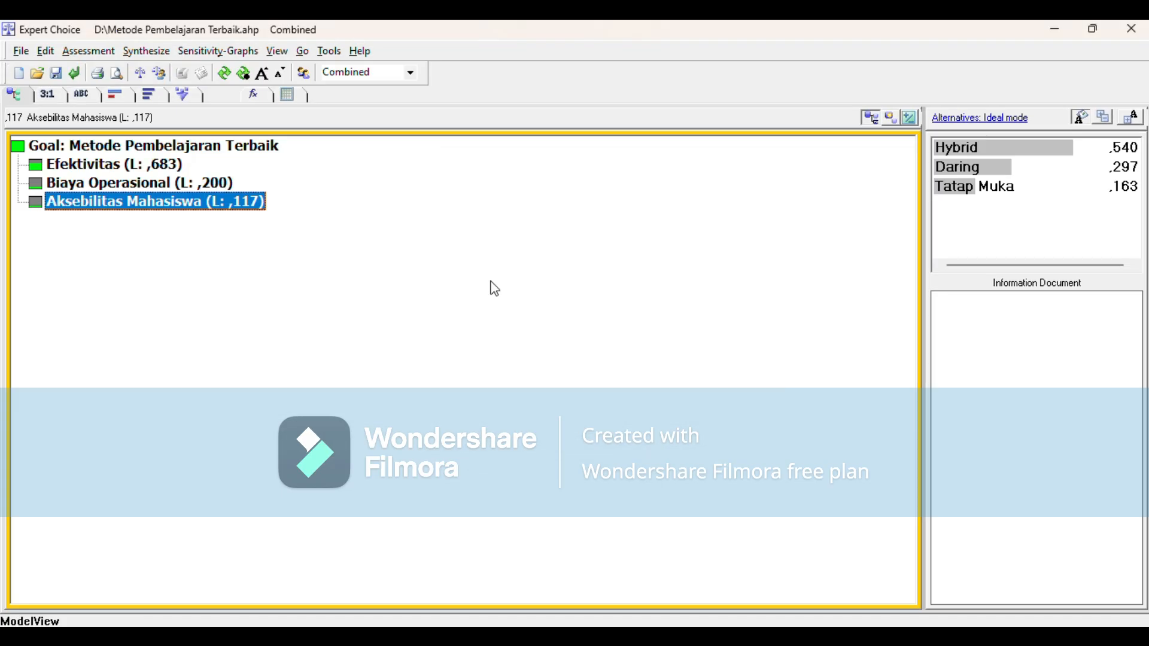
# Step: Switch the active participant to P2 and open the verbal pairwise comparison of the criteria under the goal
pyautogui.click(412, 73)
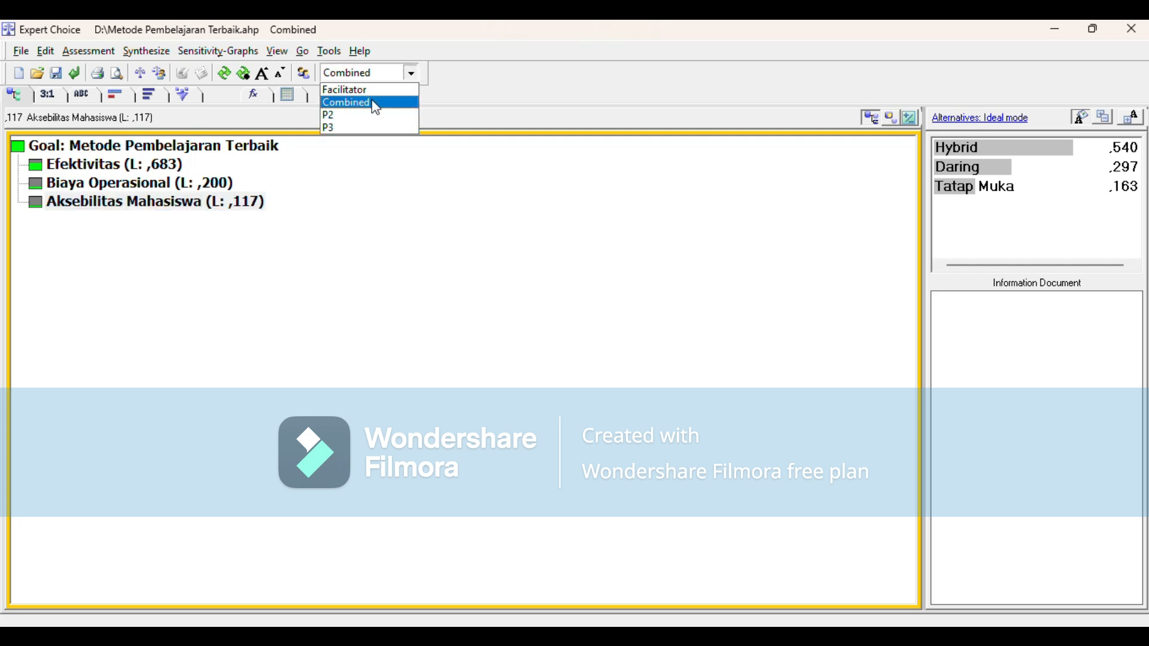
pyautogui.click(368, 116)
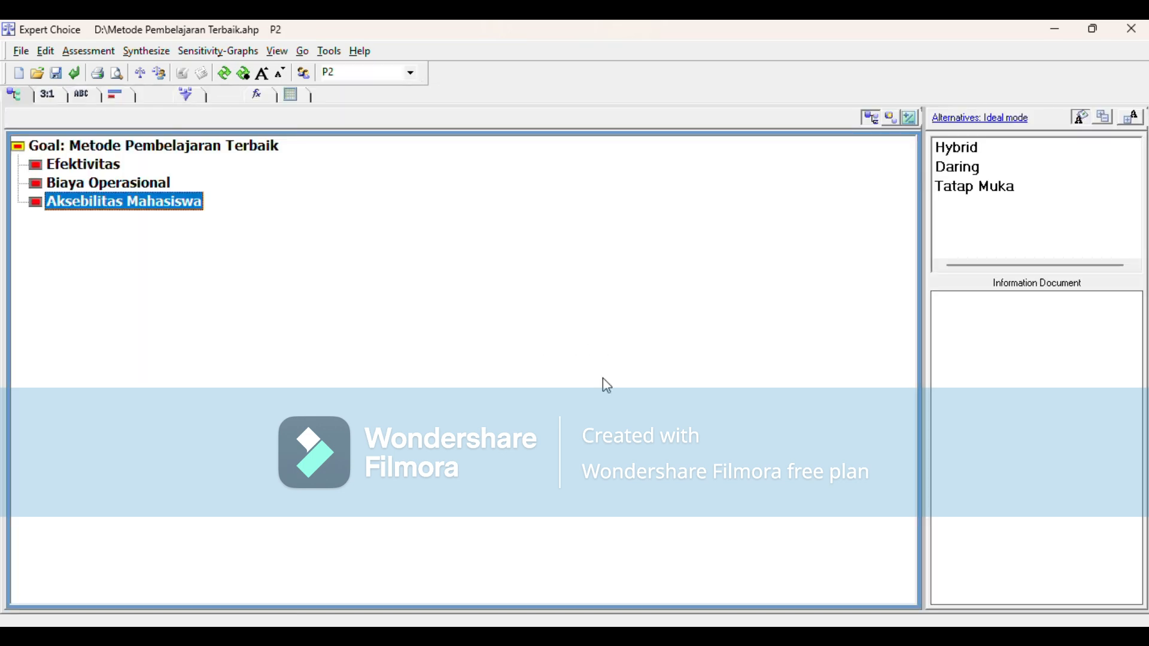
pyautogui.click(412, 74)
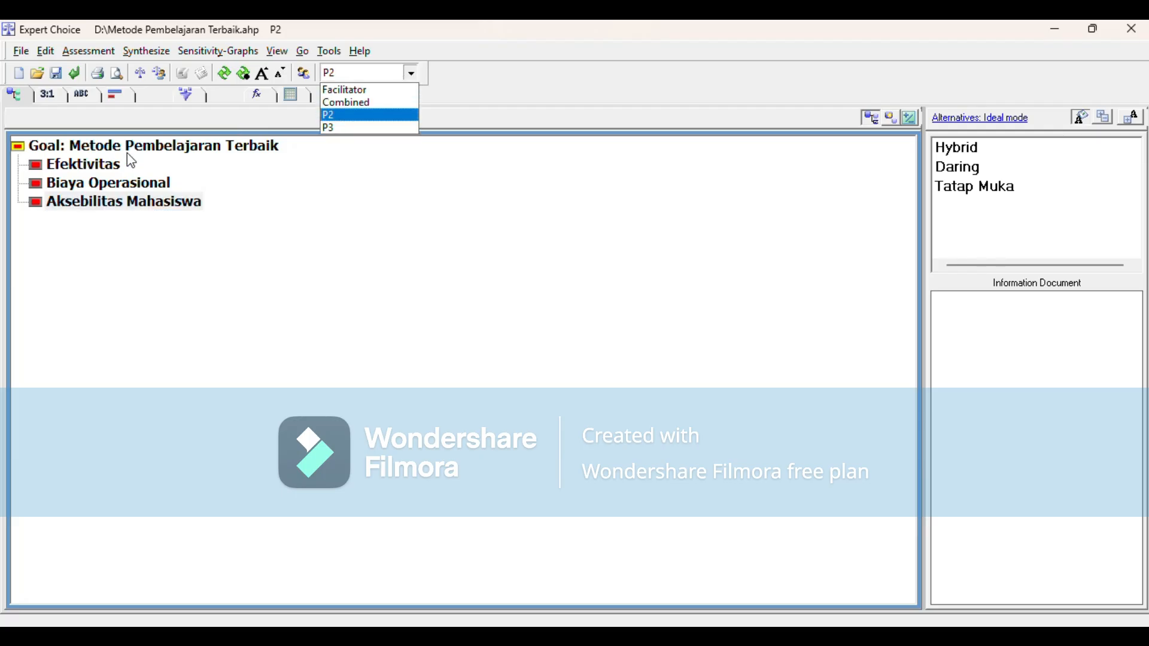
pyautogui.click(106, 156)
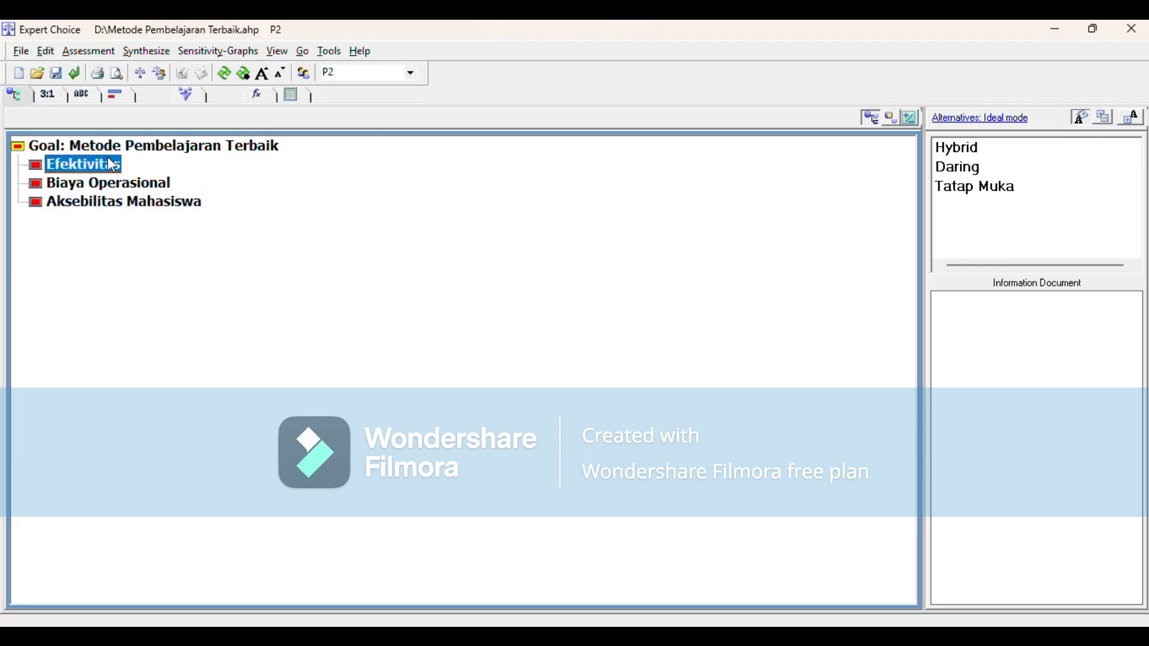
pyautogui.click(150, 149)
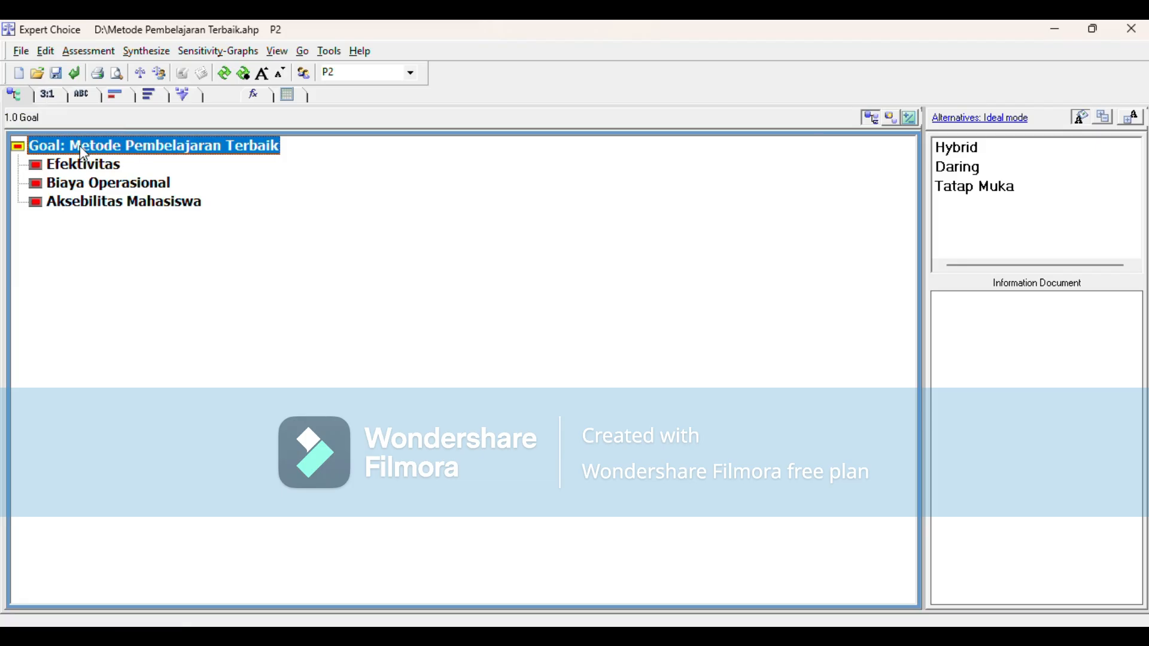
pyautogui.click(85, 96)
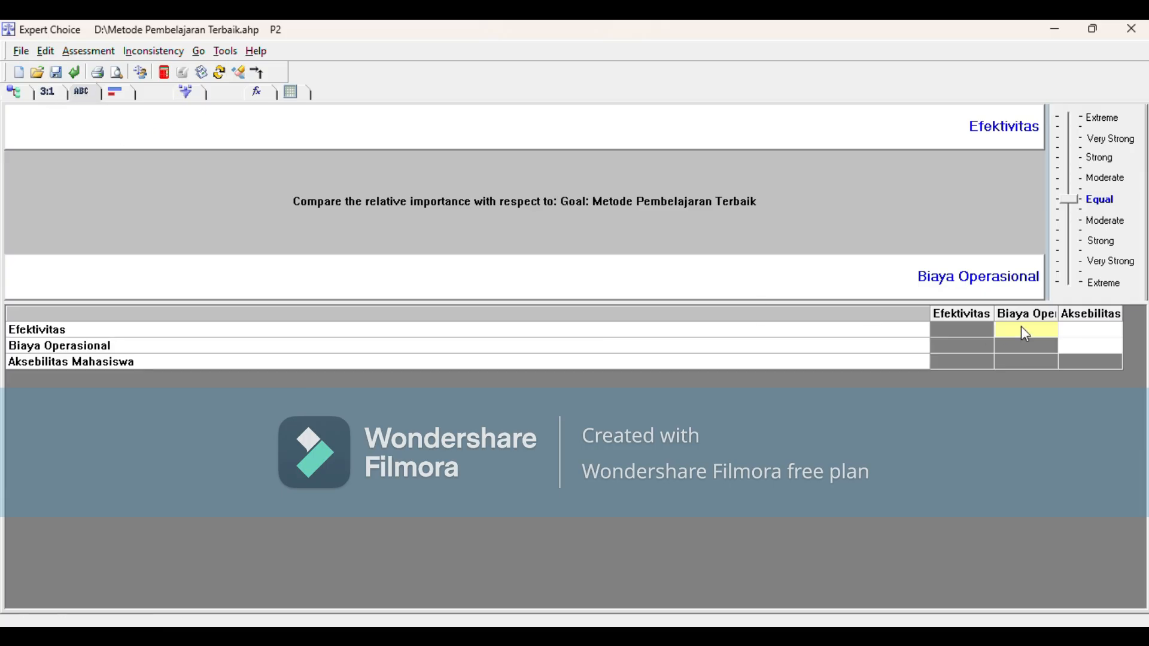
# Step: Judge Efektivitas 3 over Biaya Operasional and 2 over Aksebilitas Mahasiswa, Biaya Operasional 1 against Aksebilitas Mahasiswa, and record the judgments
pyautogui.click(1086, 329)
pyautogui.write('2')
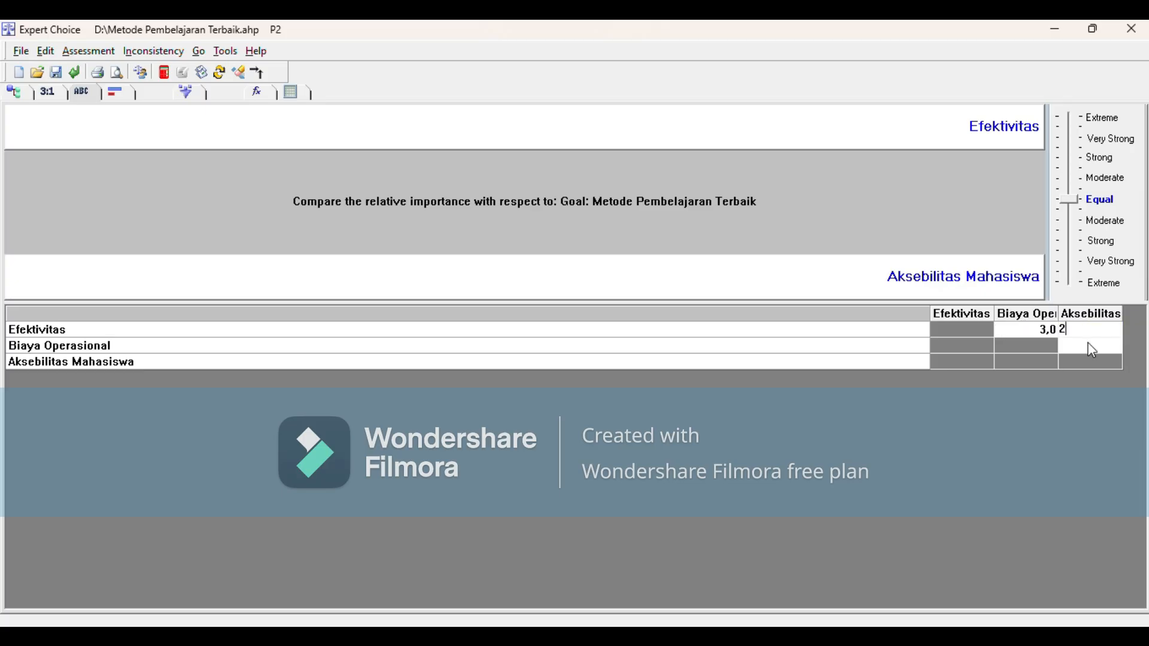
pyautogui.click(1094, 350)
pyautogui.write('1')
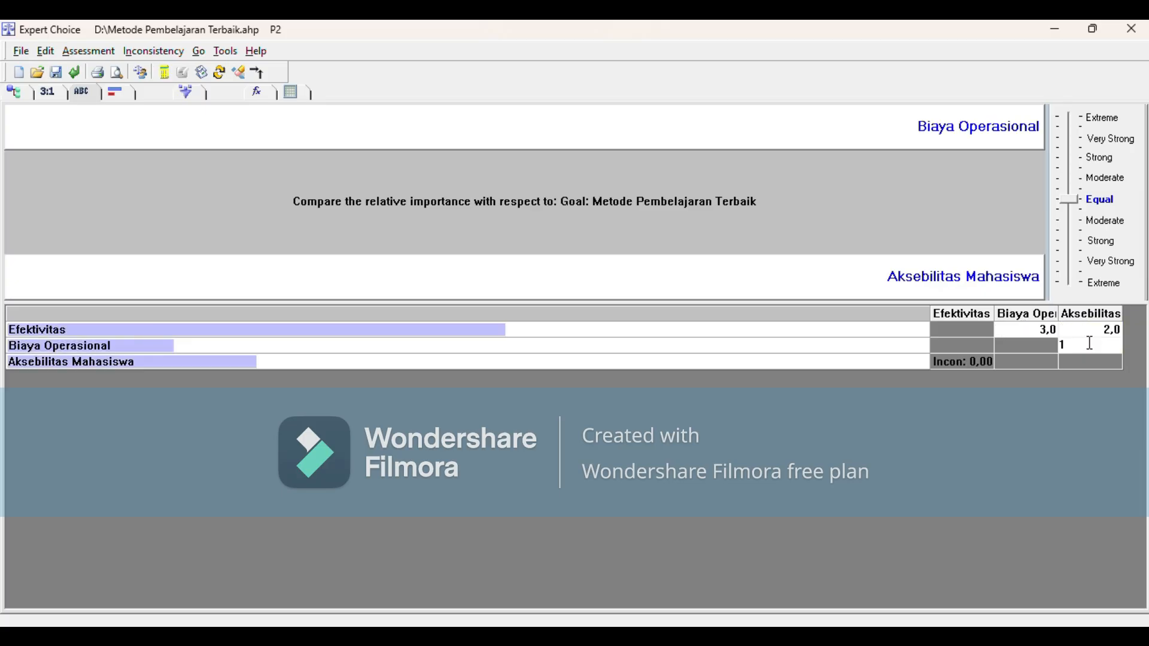
pyautogui.press('Return')
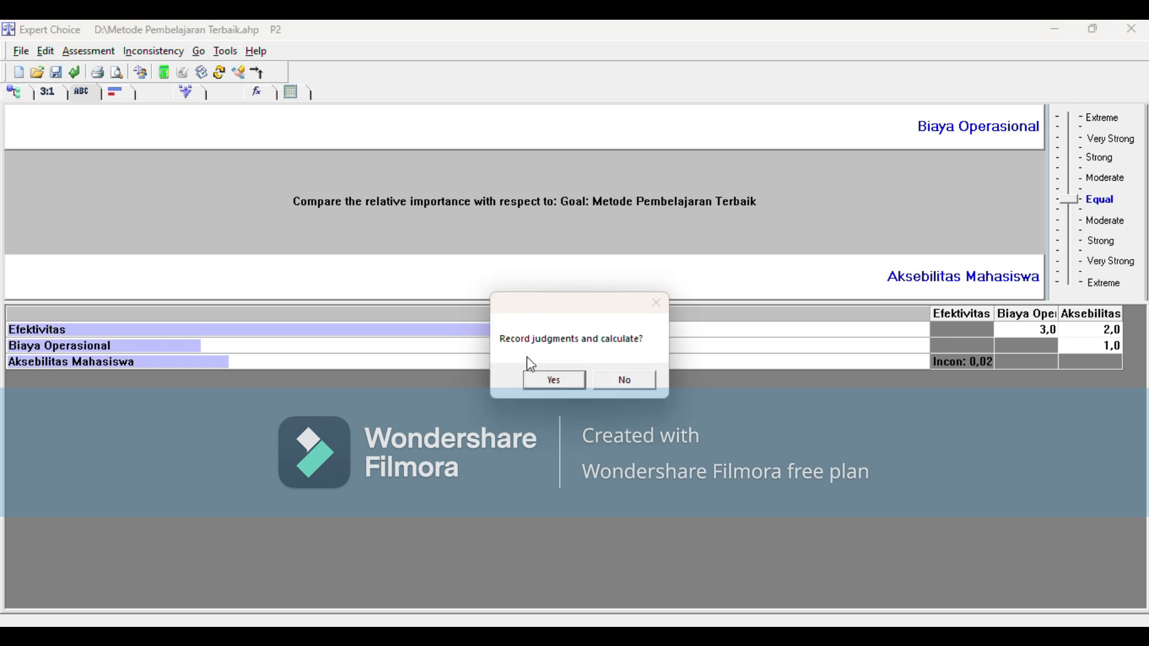
pyautogui.click(560, 379)
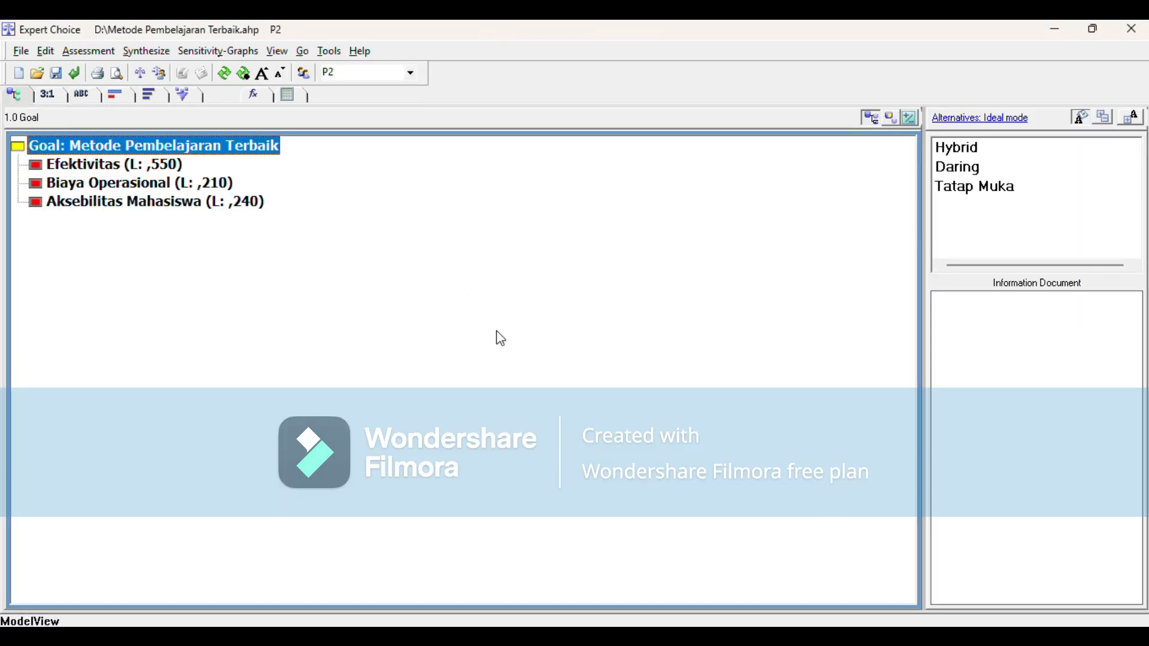
# Step: Open the numerical pairwise comparison of the alternatives under Efektivitas
pyautogui.click(105, 164)
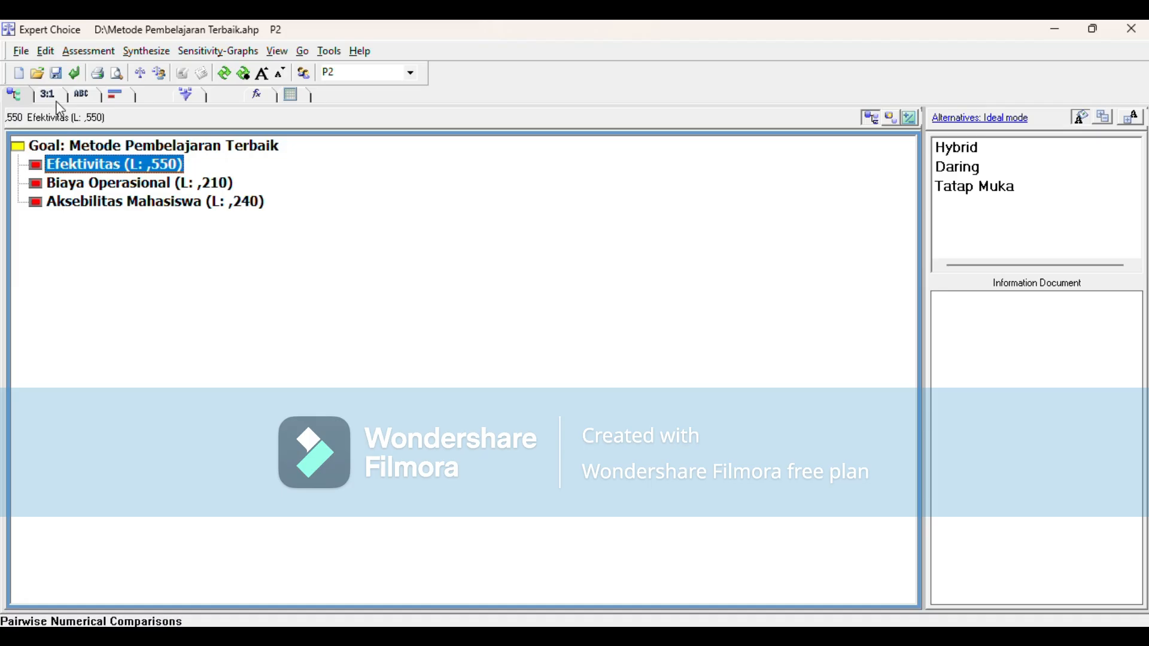
pyautogui.click(50, 94)
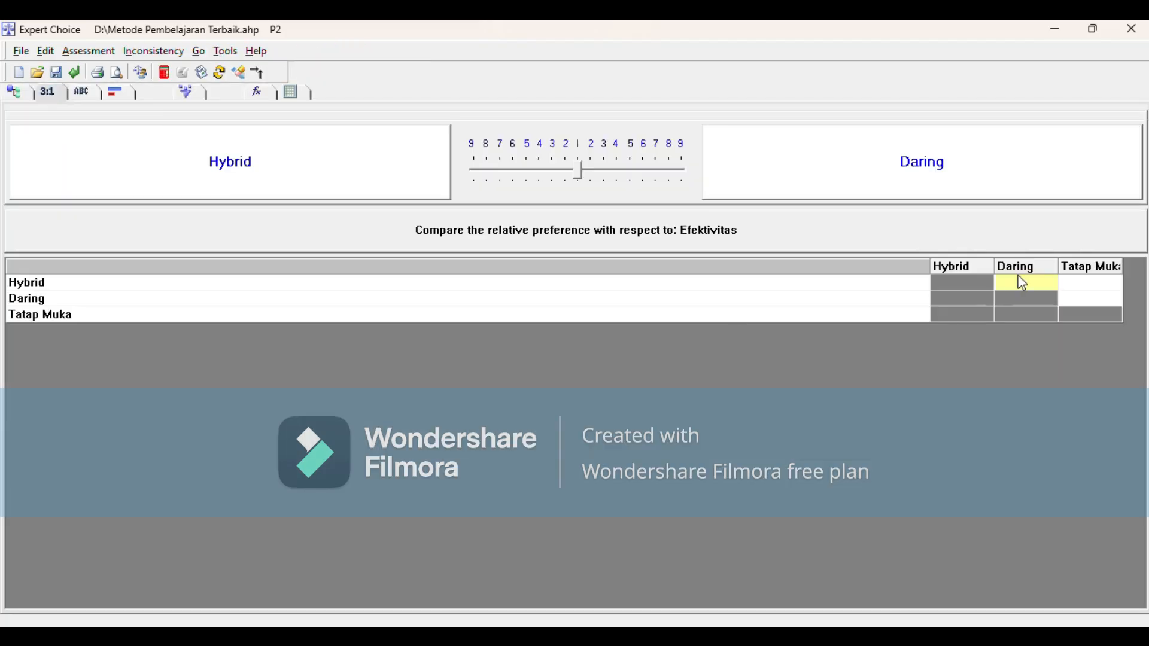
# Step: Try Efektivitas judgments of Hybrid–Daring 1, Hybrid–Tatap Muka 1 and Daring–Tatap Muka 2, and decline recording them
pyautogui.click(1112, 284)
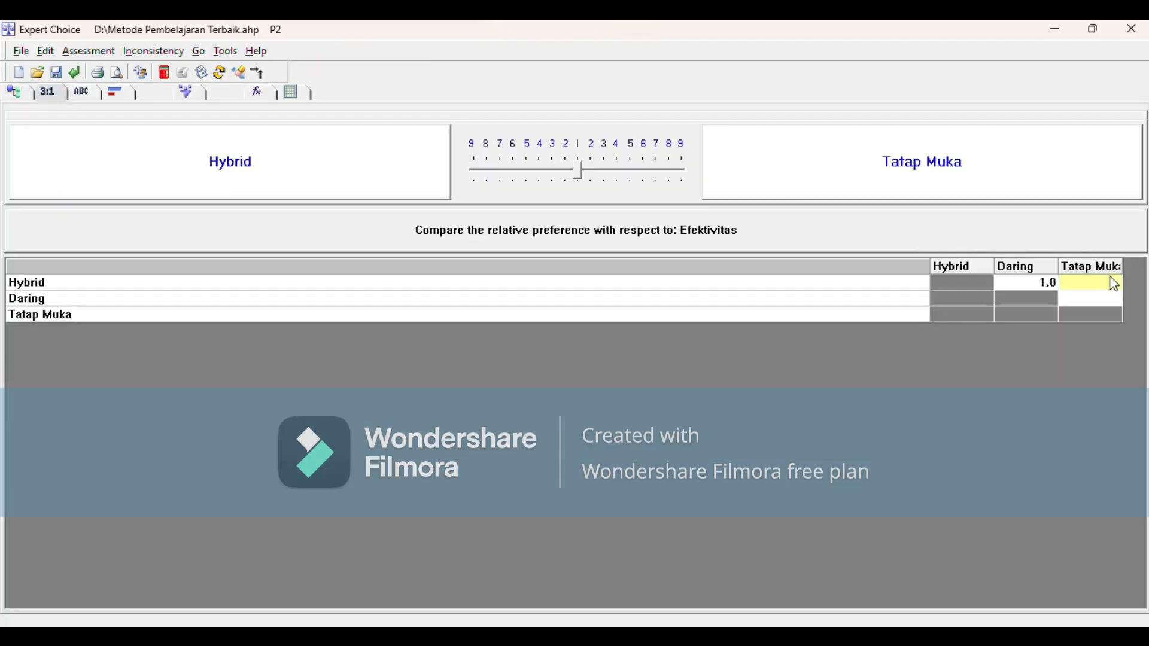
pyautogui.write('1')
pyautogui.click(1100, 296)
pyautogui.write('2')
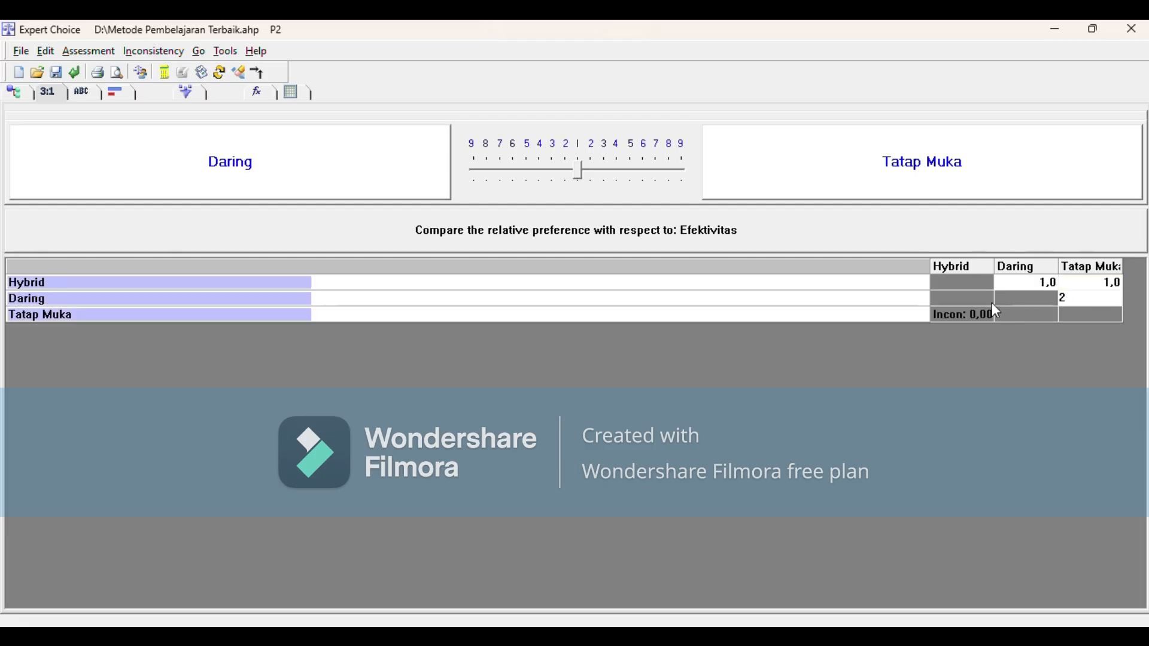
pyautogui.click(975, 309)
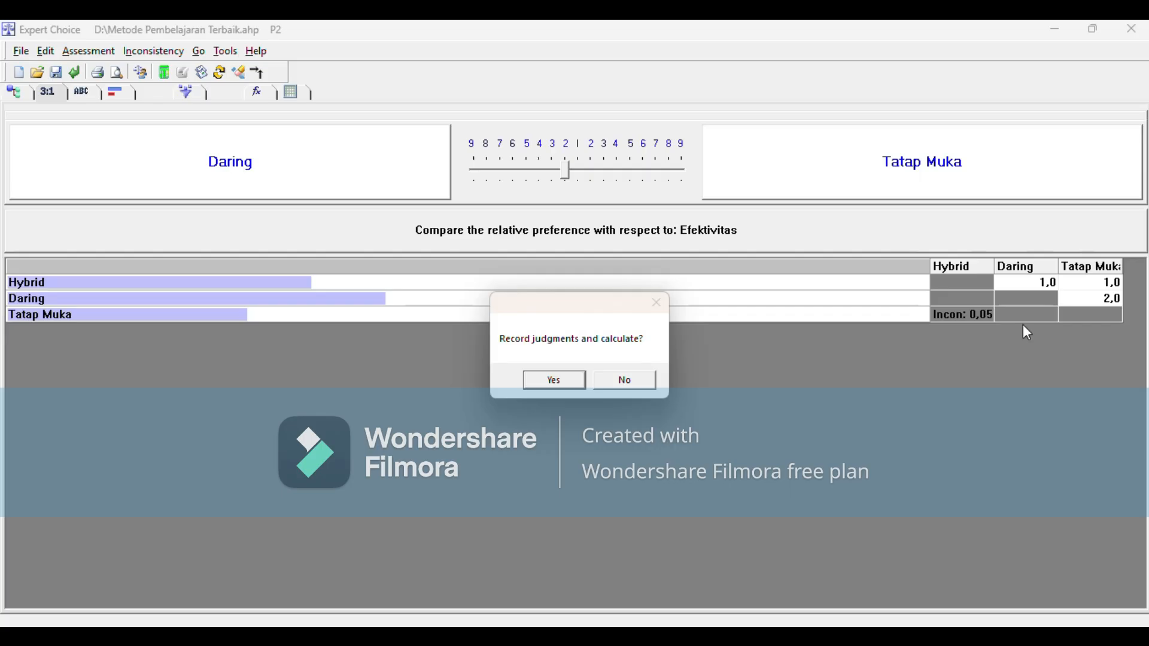
pyautogui.click(623, 380)
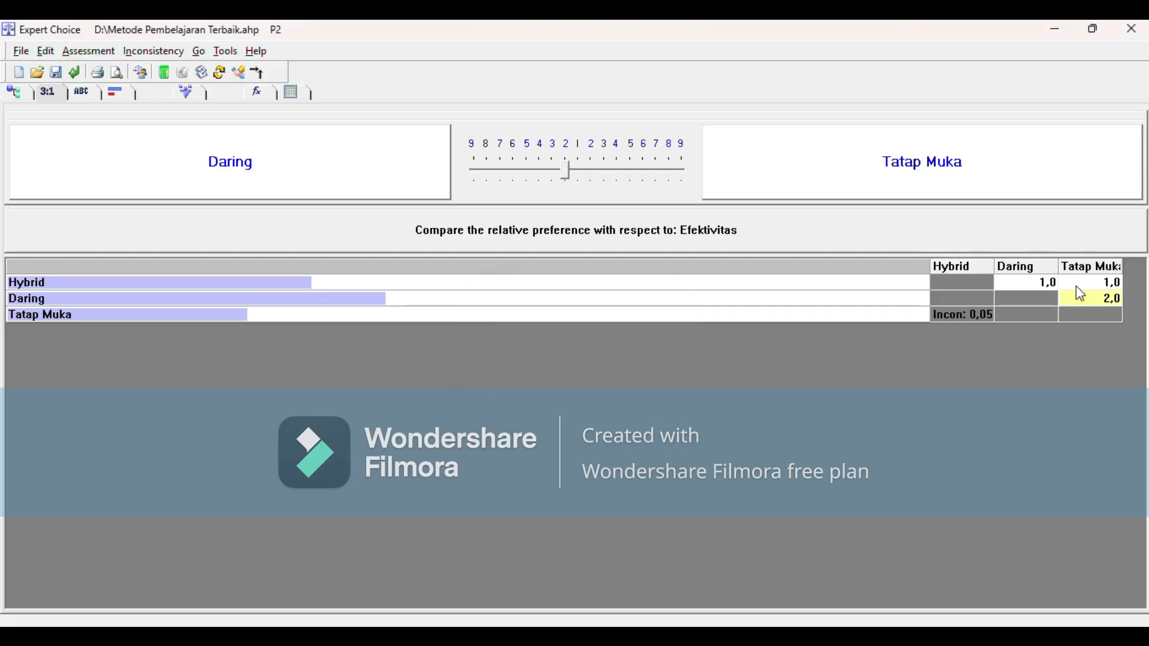
# Step: Set the Efektivitas judgments to Hybrid–Daring 2, Hybrid–Tatap Muka 3 and Daring–Tatap Muka 3, record them and return to the model view
pyautogui.click(1033, 280)
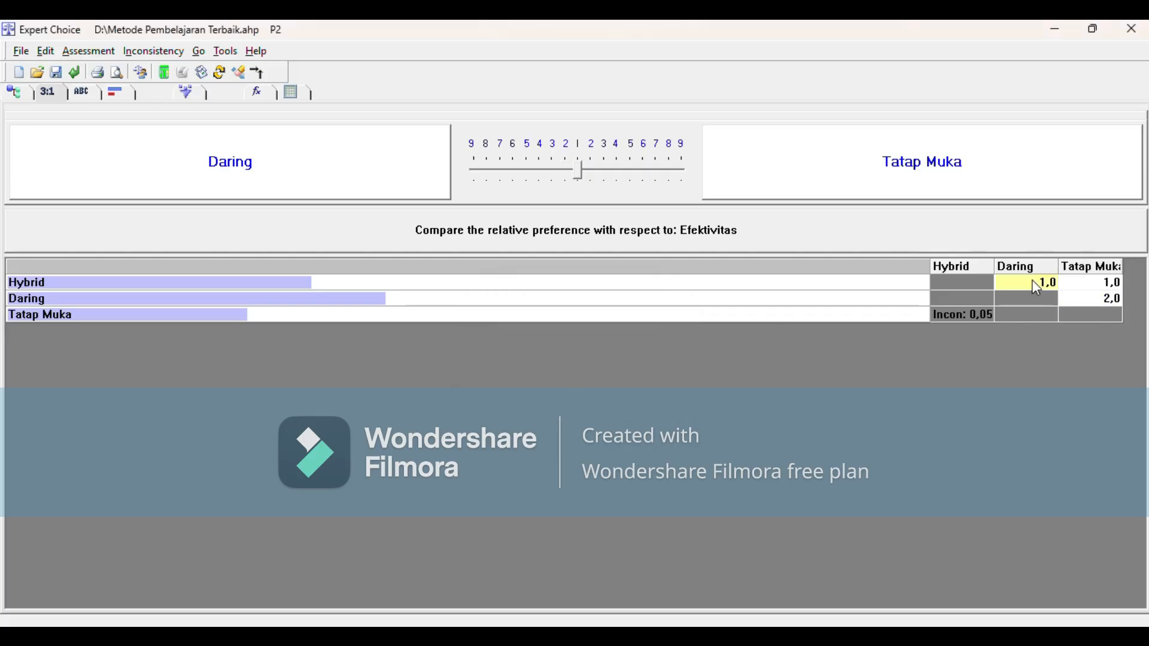
pyautogui.write('2')
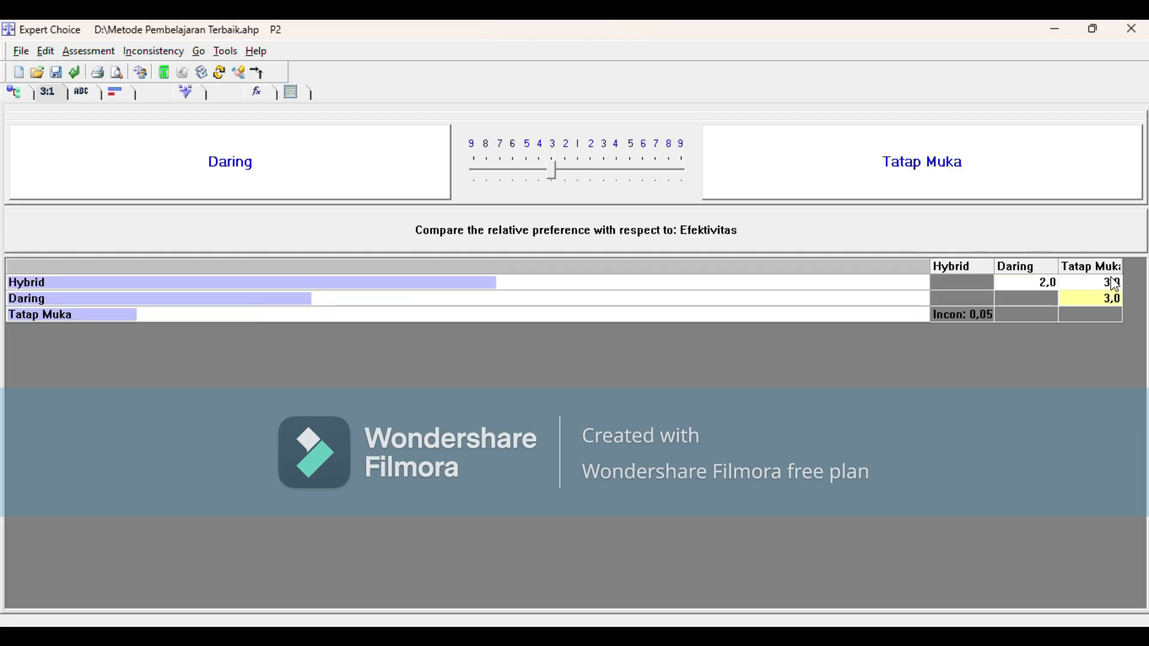
pyautogui.click(1115, 285)
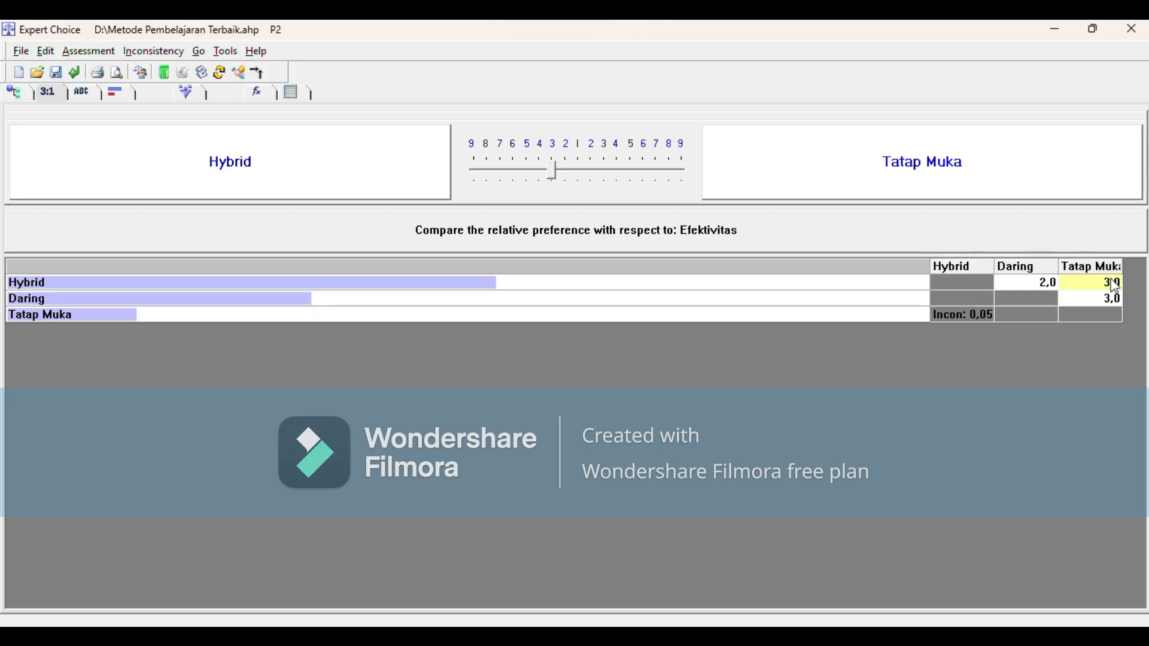
pyautogui.click(1040, 283)
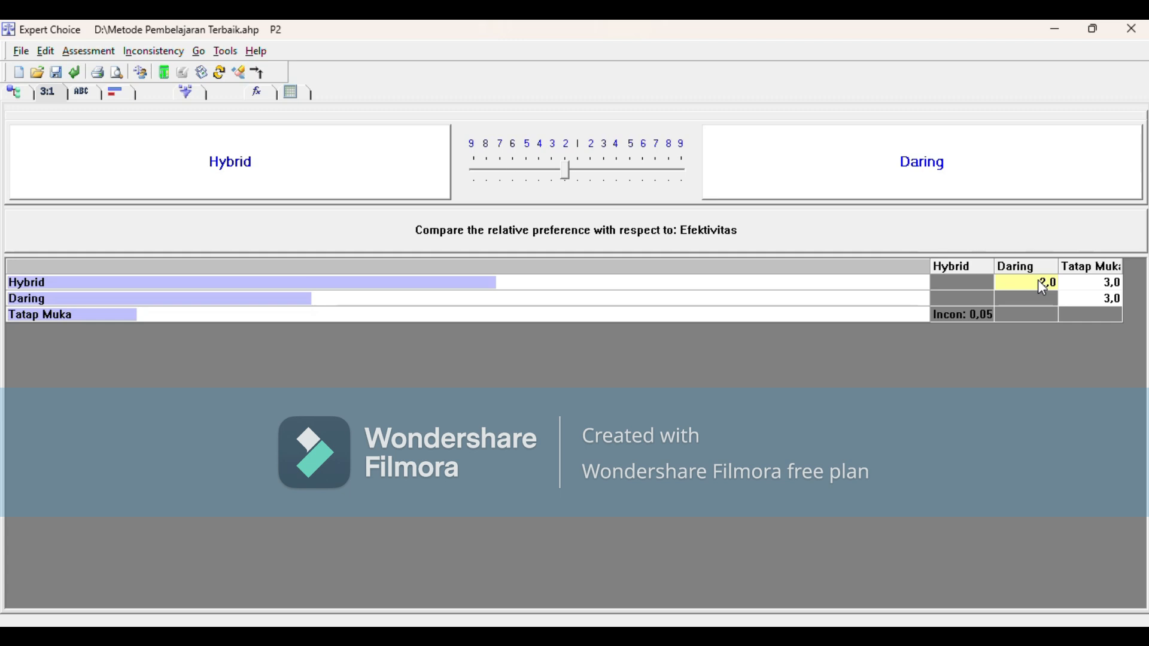
pyautogui.click(81, 94)
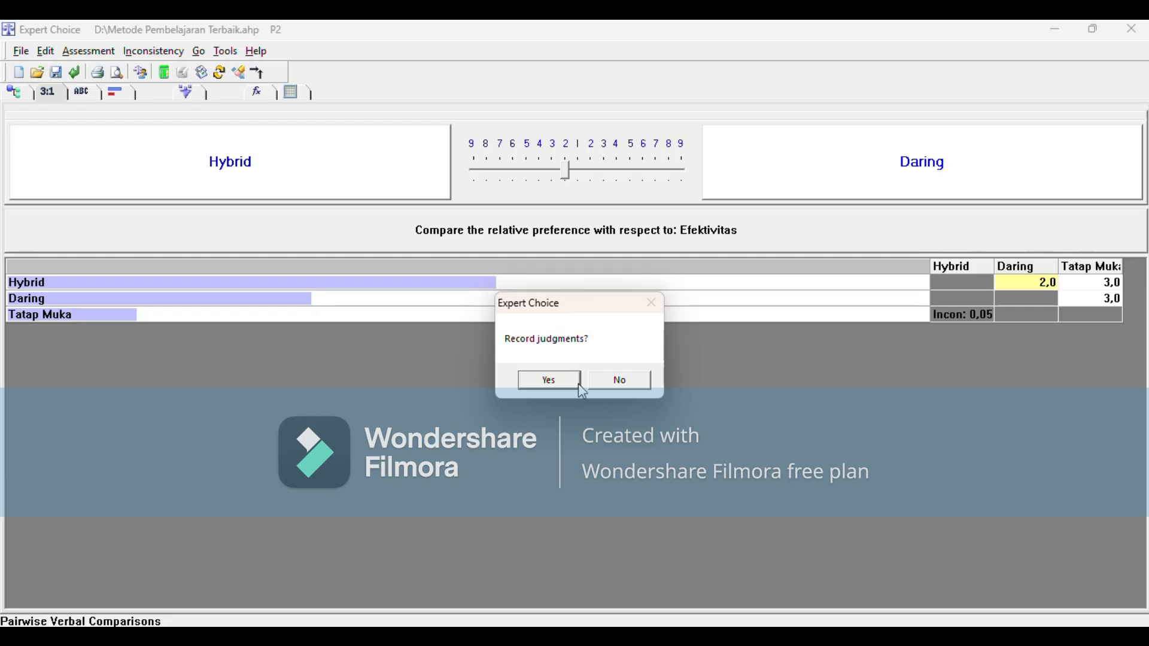
pyautogui.click(542, 379)
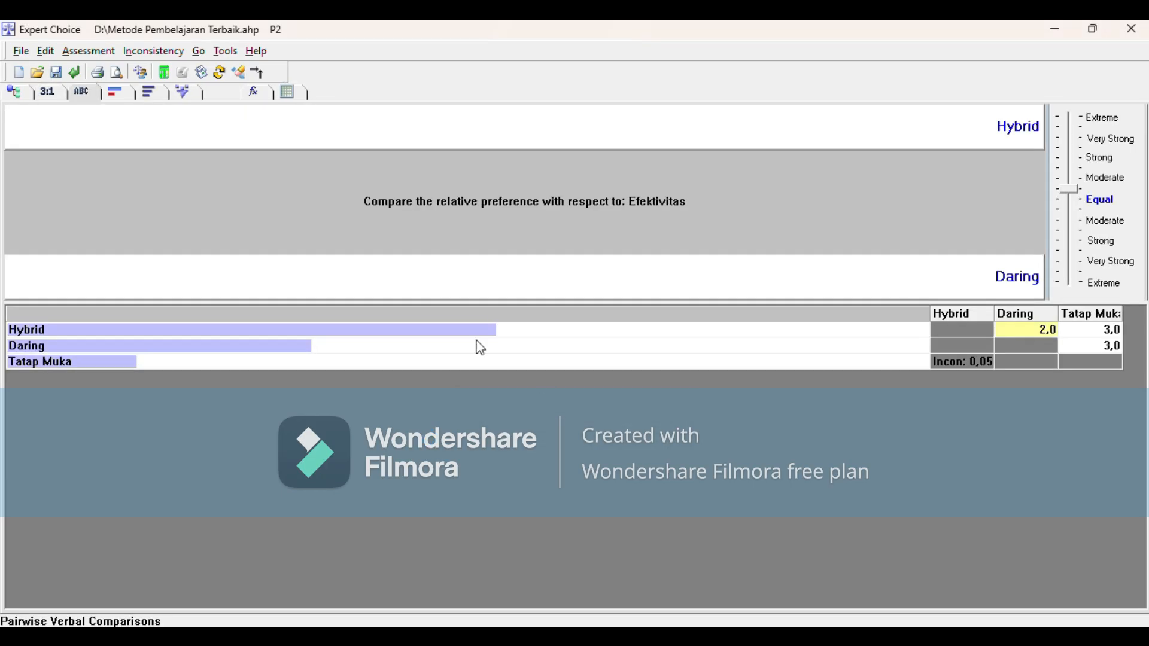
pyautogui.click(21, 97)
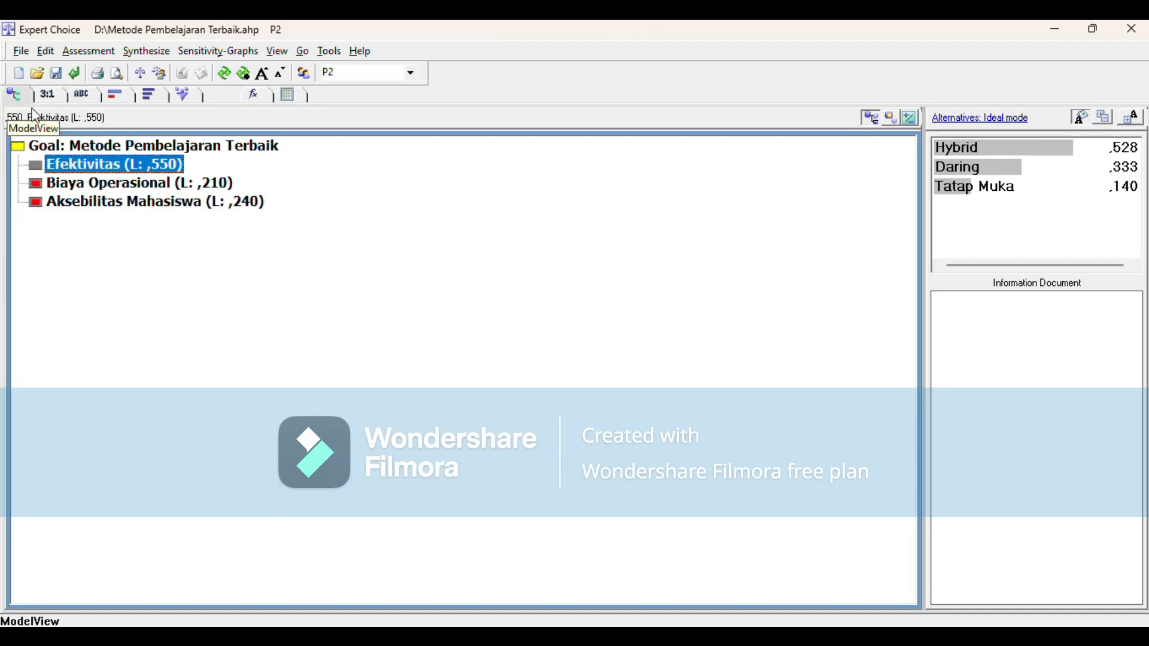
# Step: Compare the alternatives numerically under Biaya Operasional, entering Hybrid–Daring 2, Hybrid–Tatap Muka 1 and Daring–Tatap Muka 1
pyautogui.click(100, 181)
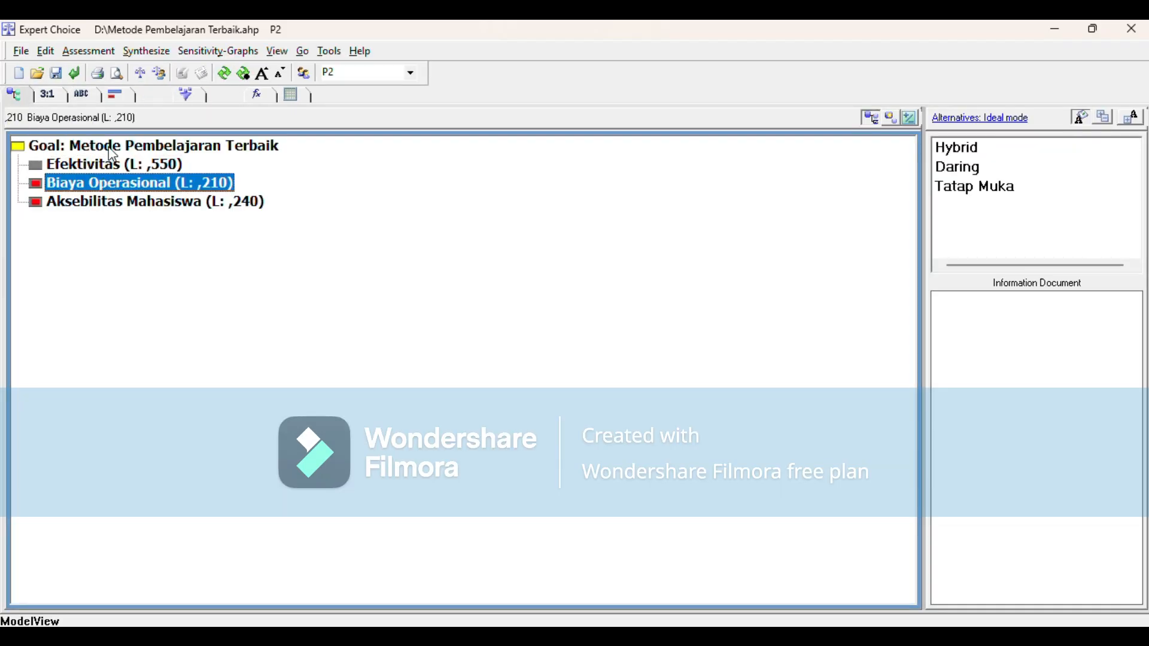
pyautogui.click(51, 96)
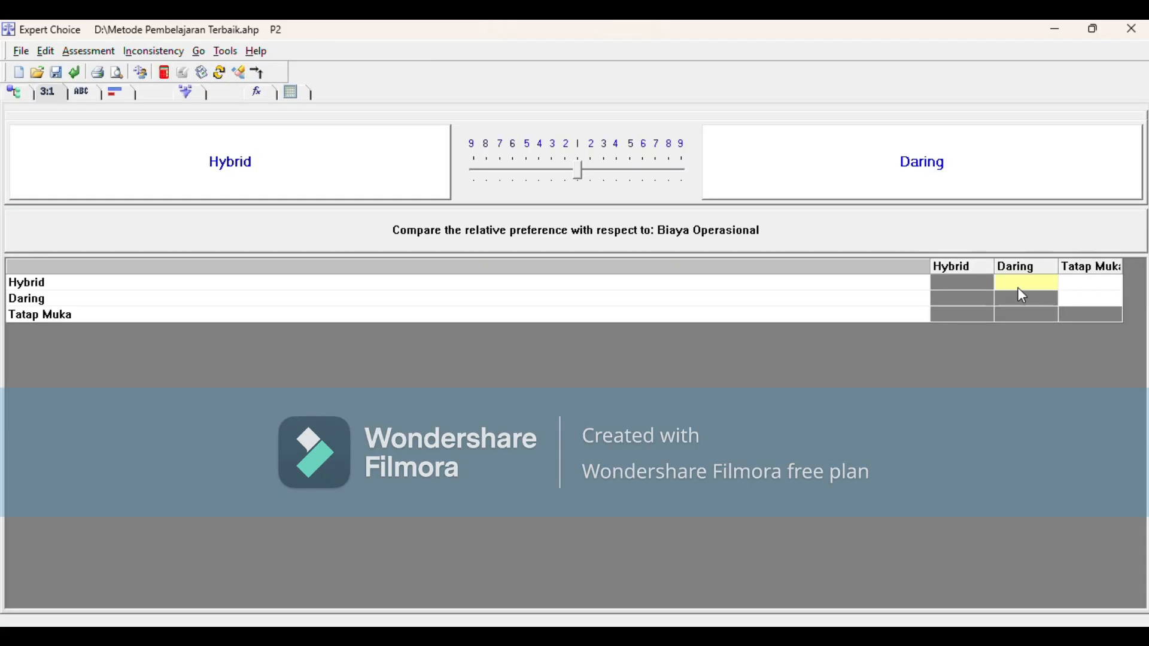
pyautogui.write('2')
pyautogui.click(1074, 286)
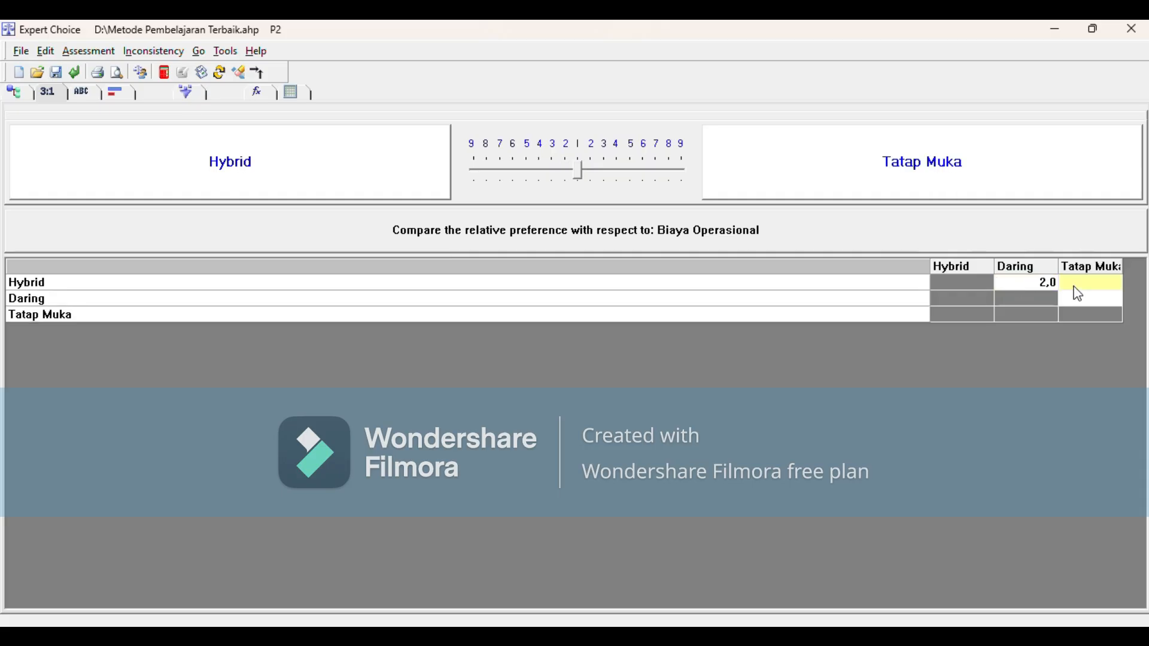
pyautogui.write('1')
pyautogui.click(1079, 300)
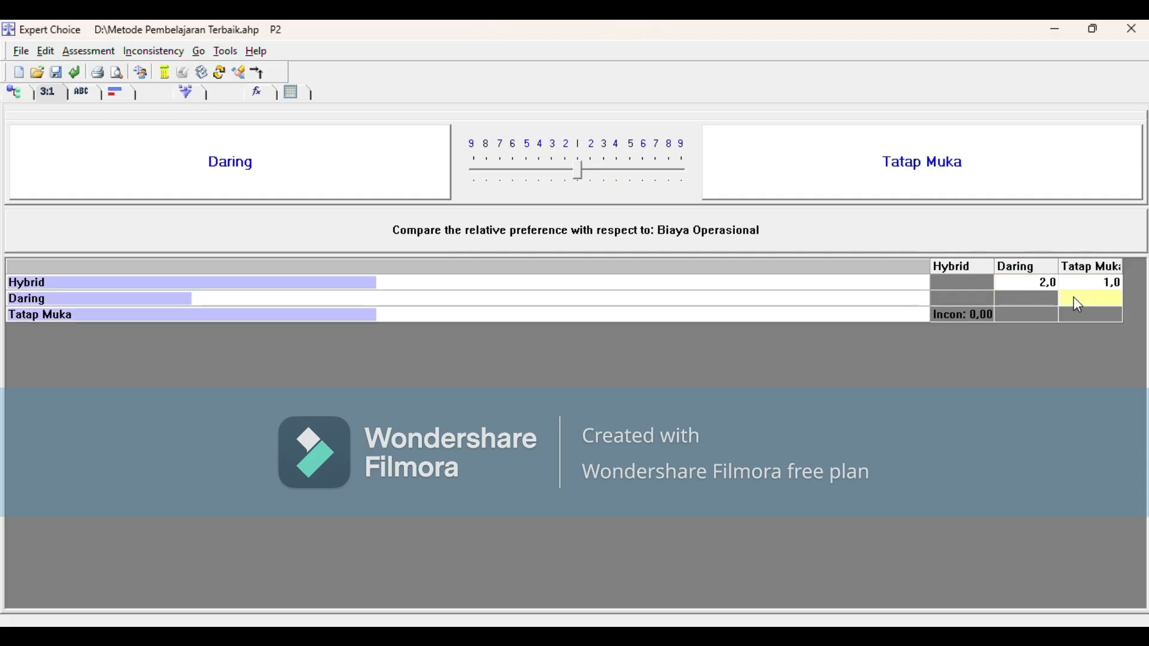
pyautogui.write('1')
# Step: Change the Biaya Operasional judgments to Hybrid–Daring 3 and Hybrid–Tatap Muka 4, record them and return to the model view
pyautogui.click(1054, 282)
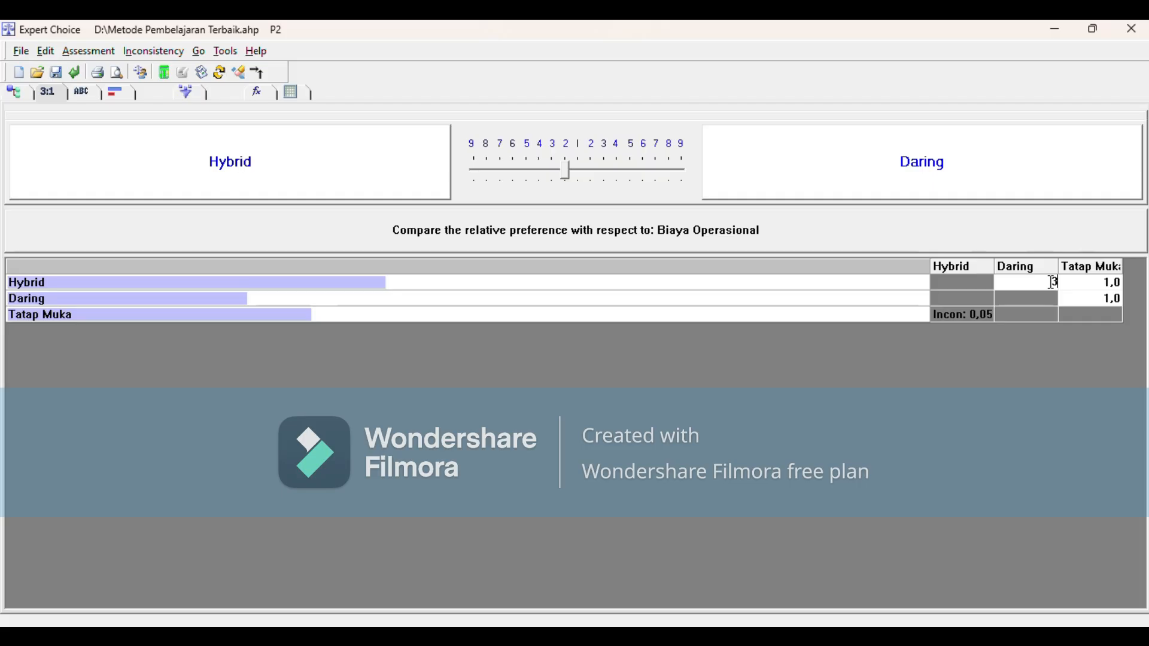
pyautogui.click(1095, 282)
pyautogui.write('4')
pyautogui.click(1117, 299)
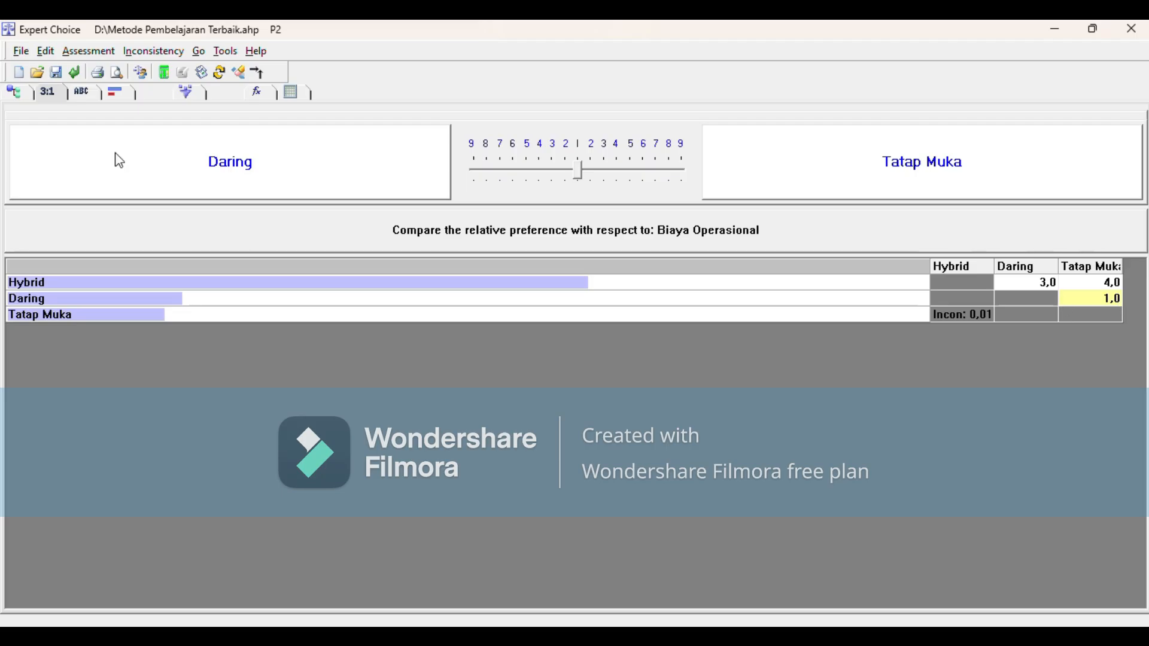
pyautogui.click(81, 94)
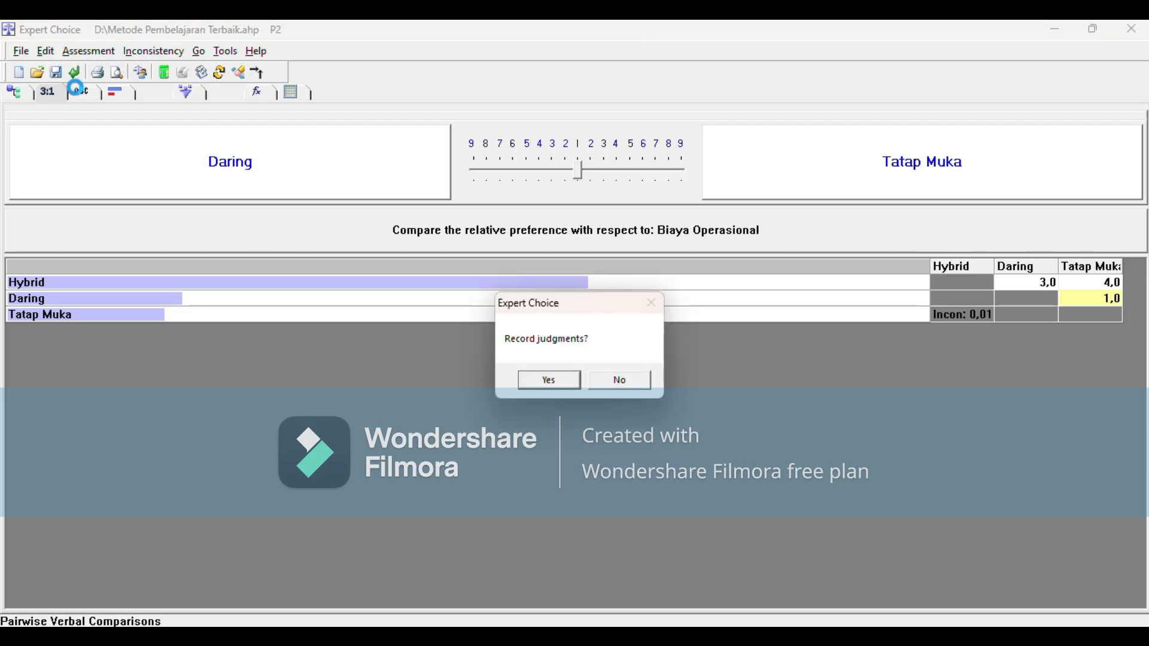
pyautogui.click(550, 381)
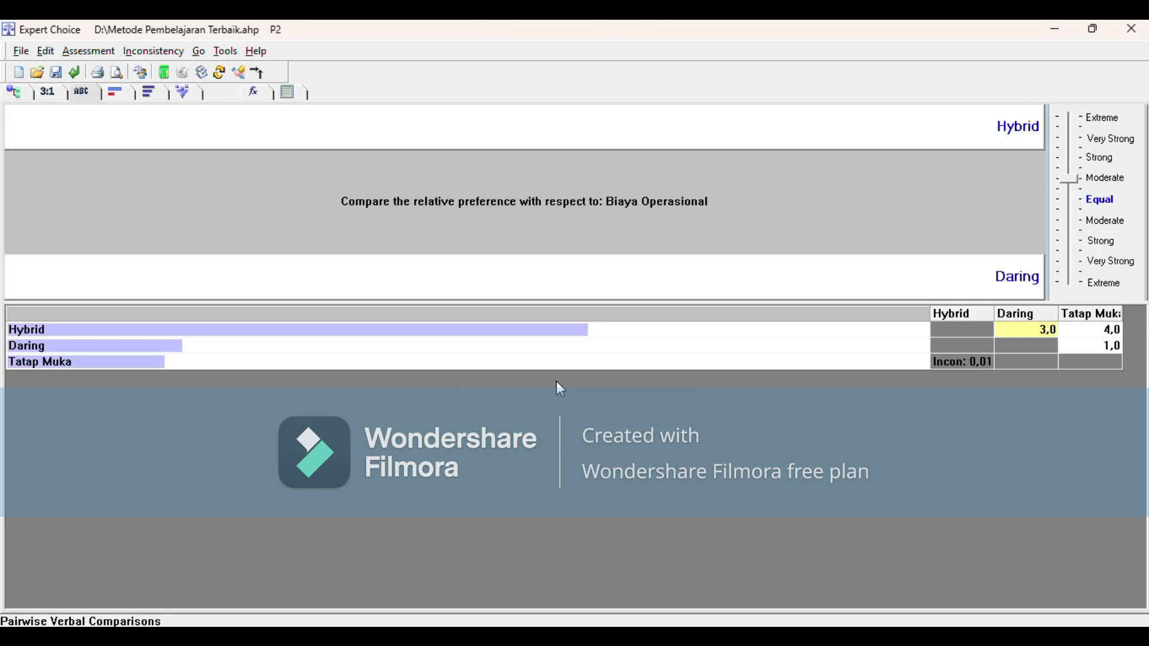
pyautogui.click(13, 93)
# Step: Compare the alternatives numerically under Aksebilitas Mahasiswa with Hybrid–Daring 3, Hybrid–Tatap Muka 2 and Daring–Tatap Muka 1, and record the judgments
pyautogui.click(142, 206)
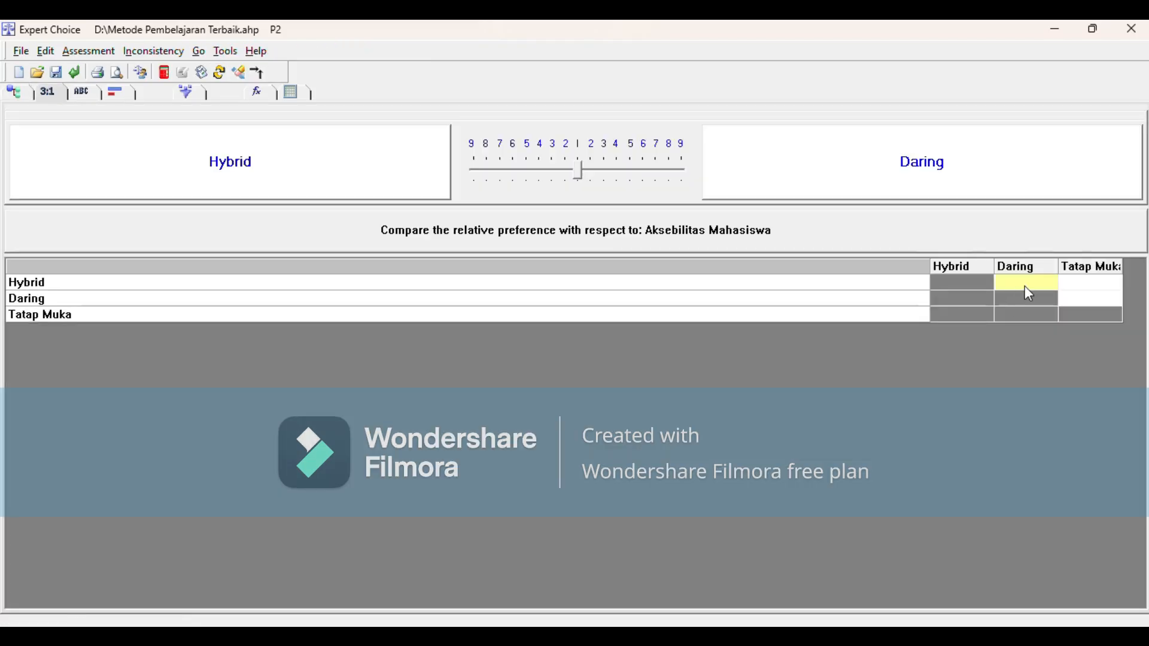
pyautogui.click(1103, 287)
pyautogui.write('2')
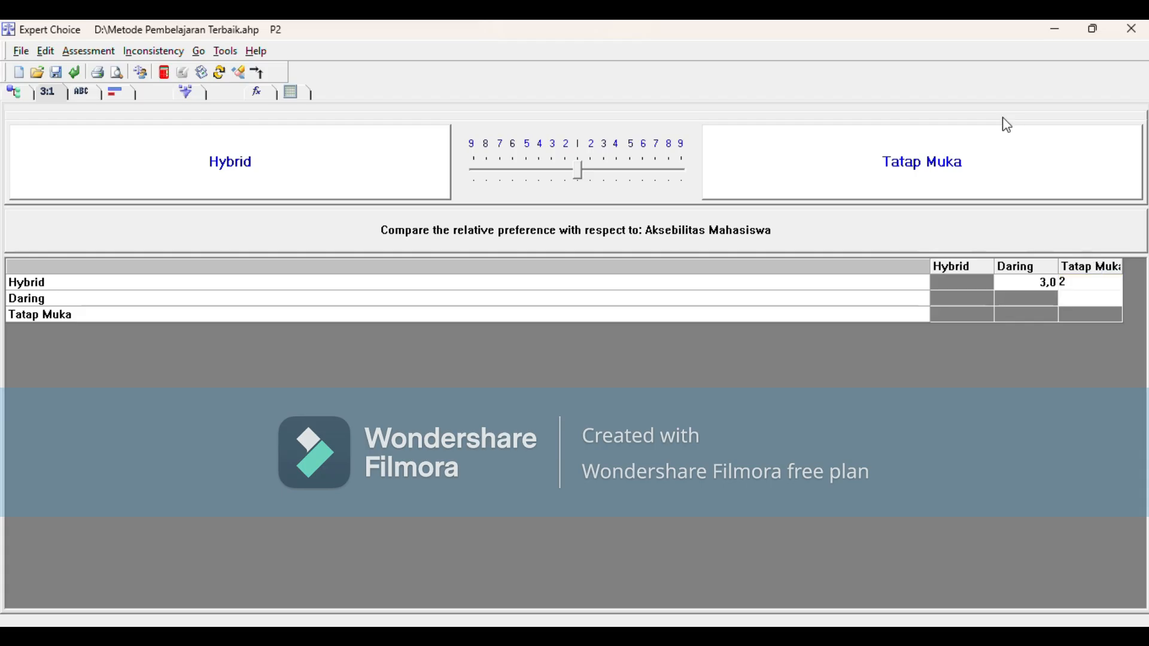
pyautogui.click(1093, 300)
pyautogui.write('1')
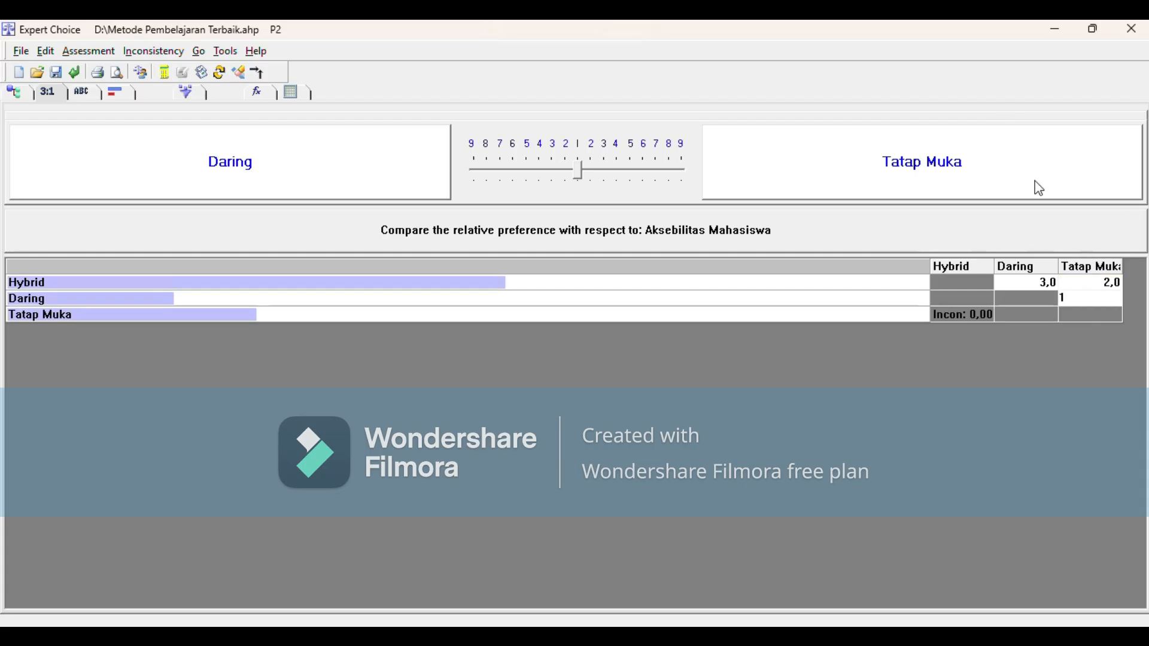
pyautogui.click(989, 310)
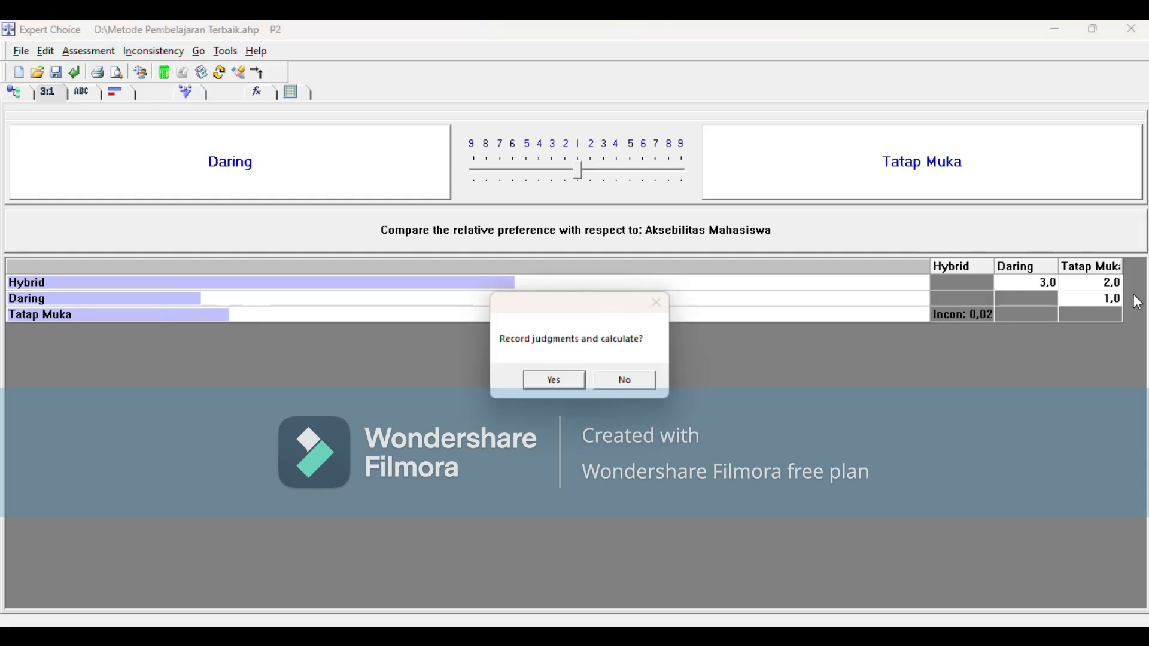
pyautogui.click(551, 382)
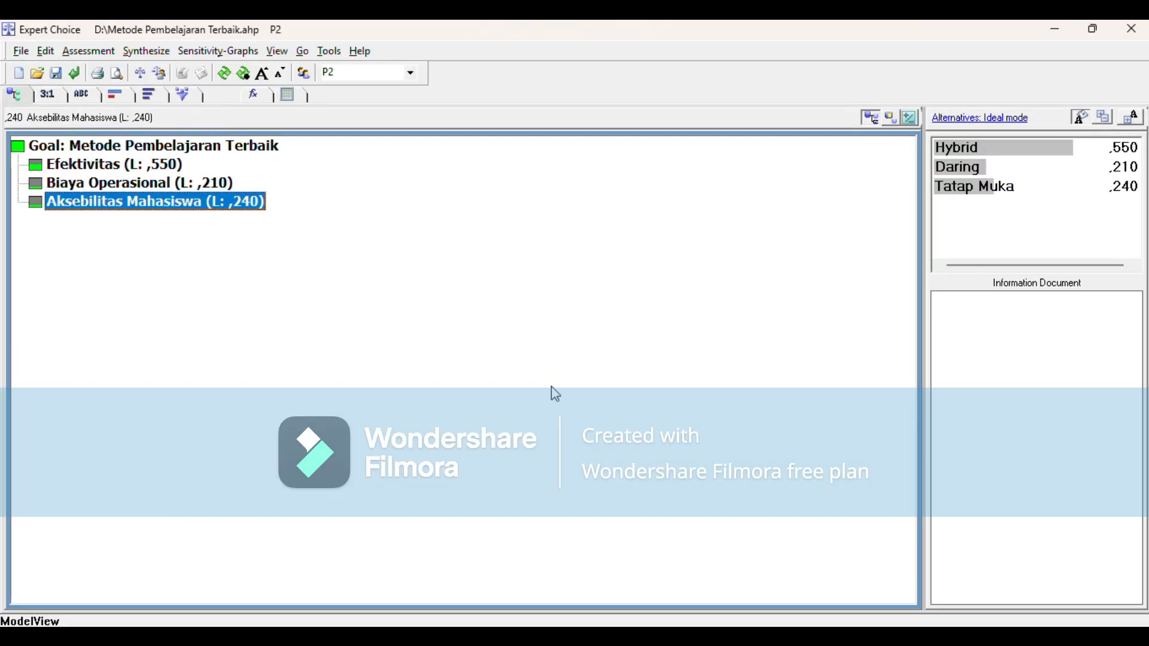
# Step: Switch to participant P3 and compare the criteria numerically, entering Efektivitas–Biaya Operasional 1, Efektivitas–Aksebilitas Mahasiswa 2 and Biaya Operasional–Aksebilitas Mahasiswa 2
pyautogui.click(395, 71)
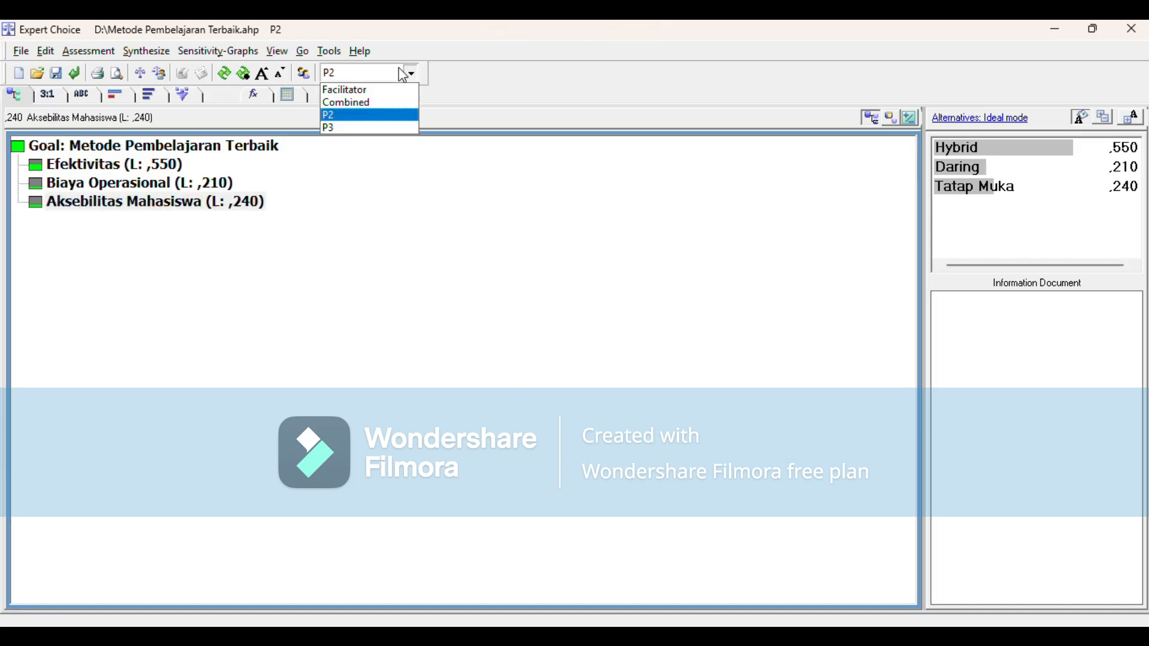
pyautogui.click(377, 129)
pyautogui.click(105, 148)
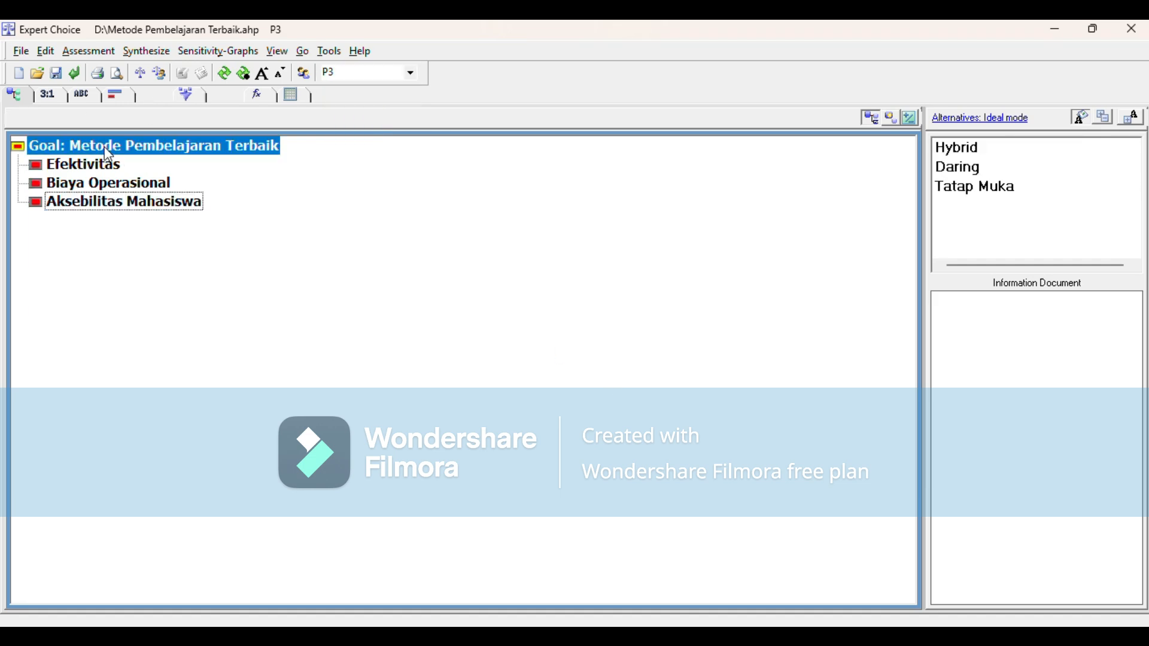
pyautogui.click(56, 101)
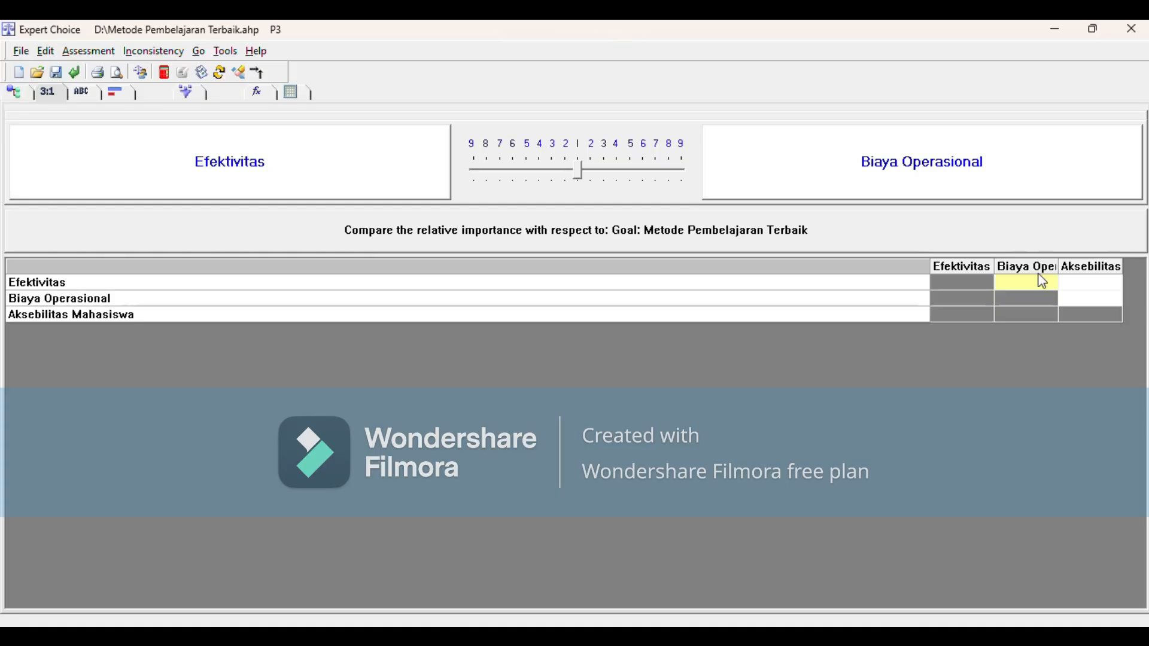
pyautogui.write('1')
pyautogui.press('Return')
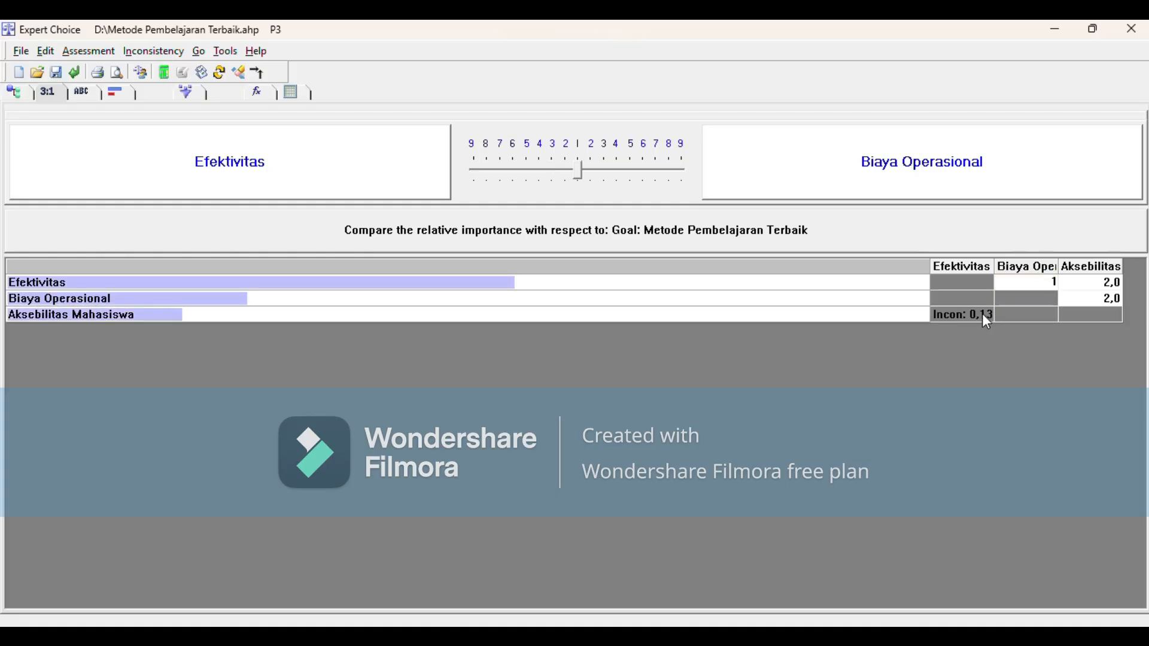
# Step: Change the Efektivitas–Aksebilitas Mahasiswa judgment to 3, record the criteria judgments and return to the model view
pyautogui.click(1111, 281)
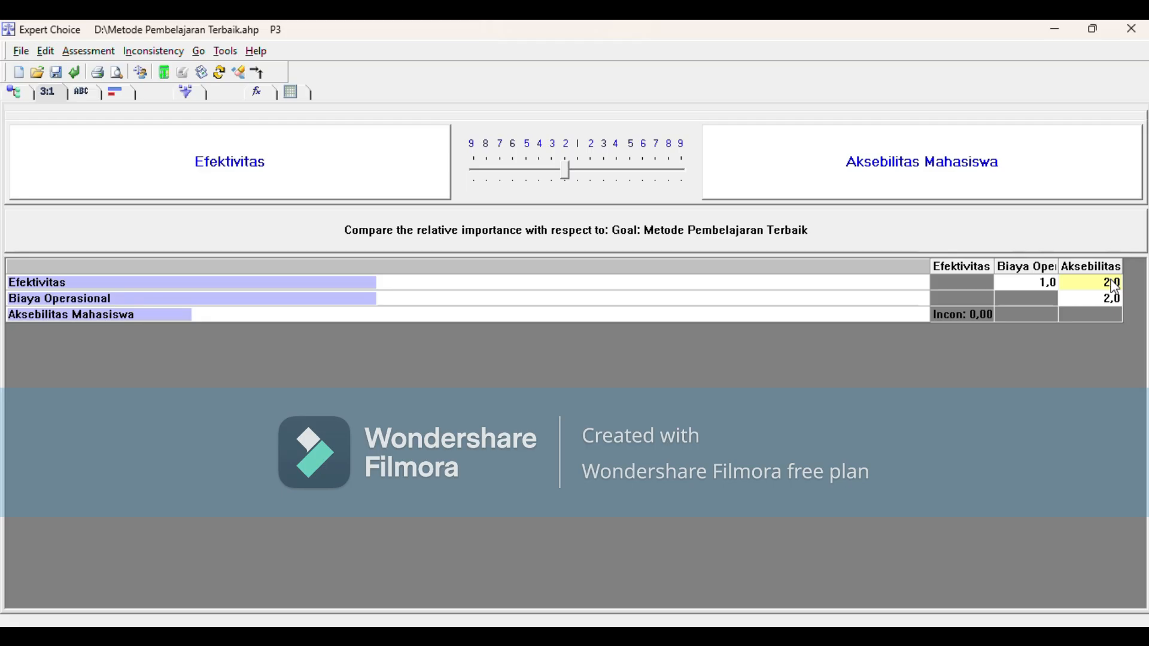
pyautogui.write('3')
pyautogui.press('Return')
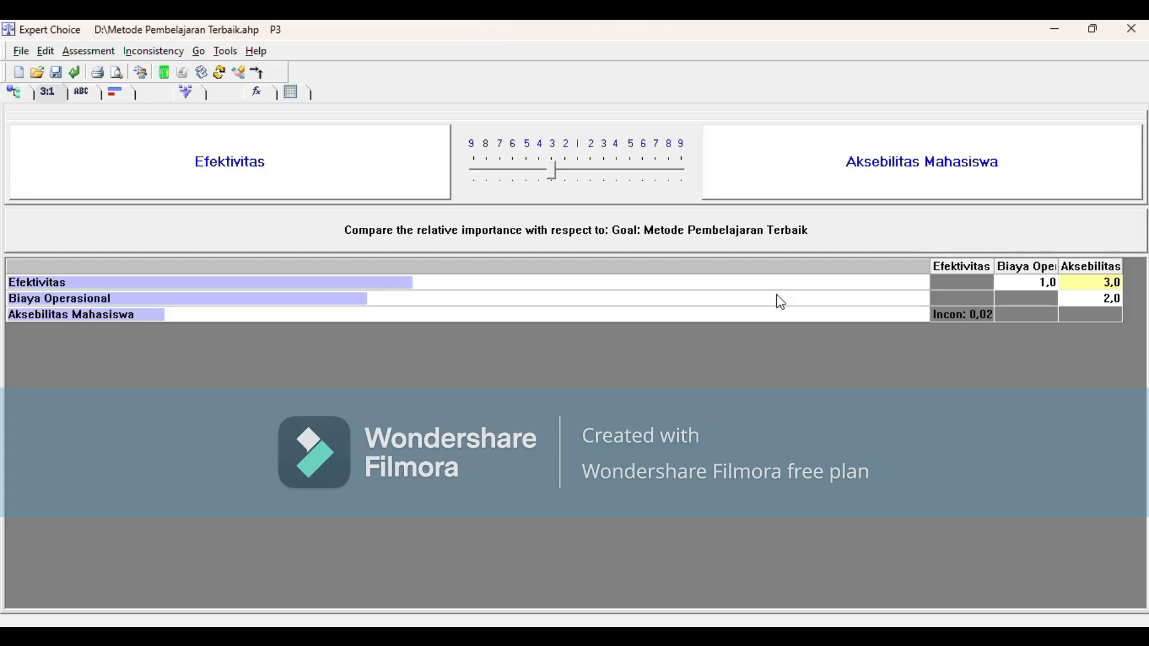
pyautogui.click(91, 96)
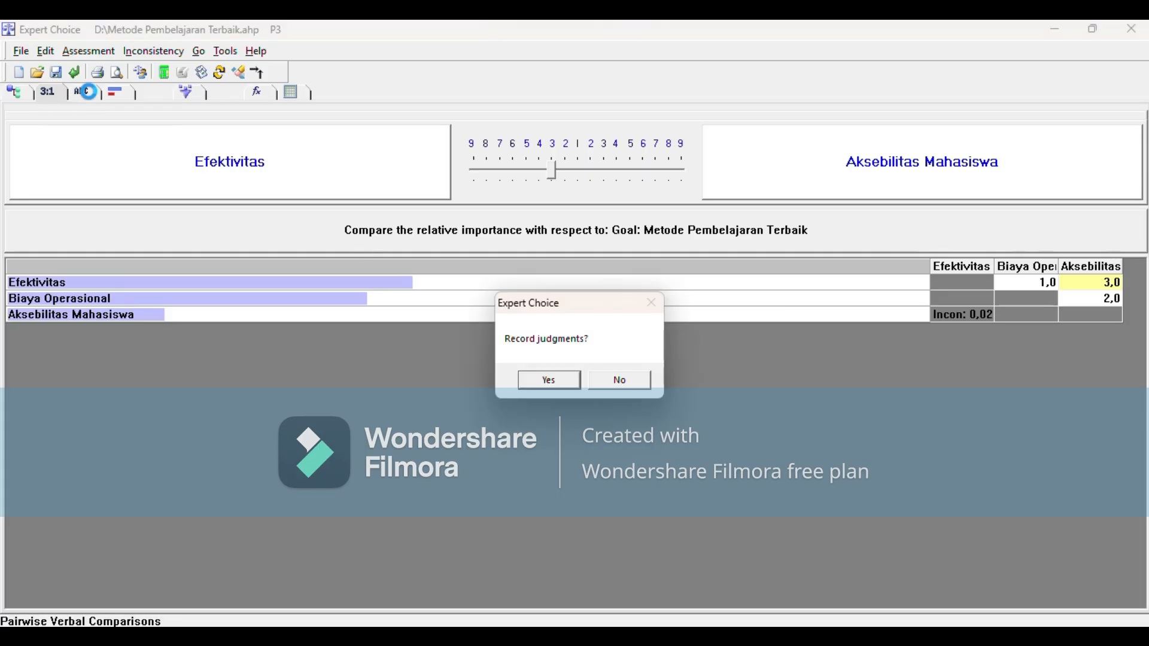
pyautogui.click(546, 381)
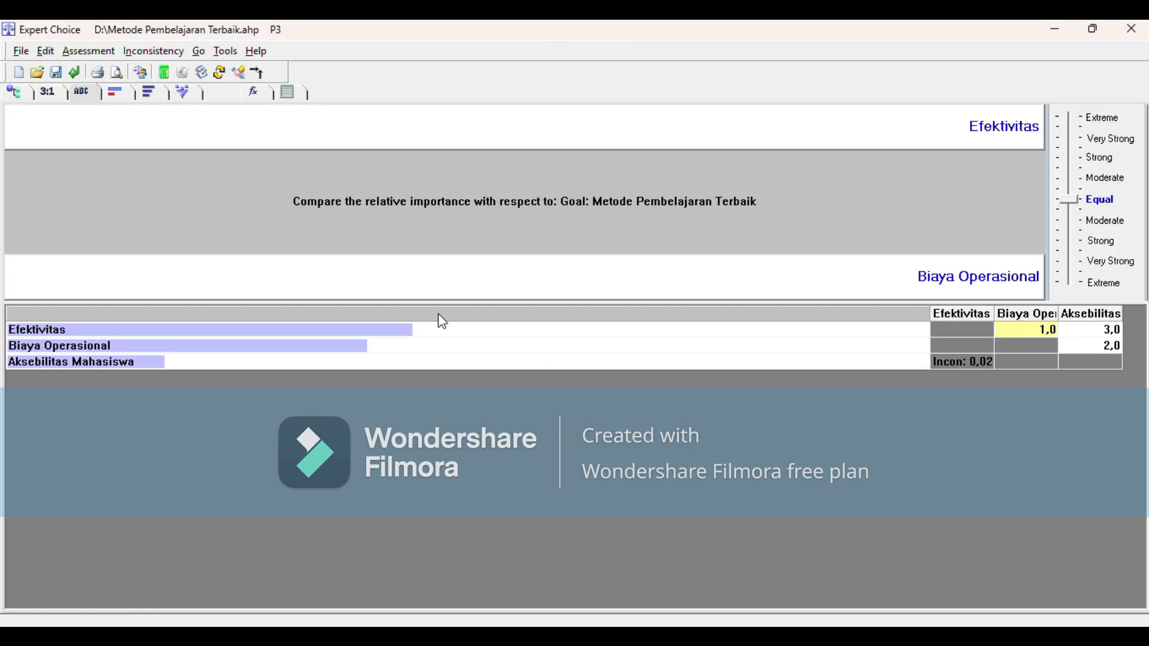
pyautogui.click(13, 93)
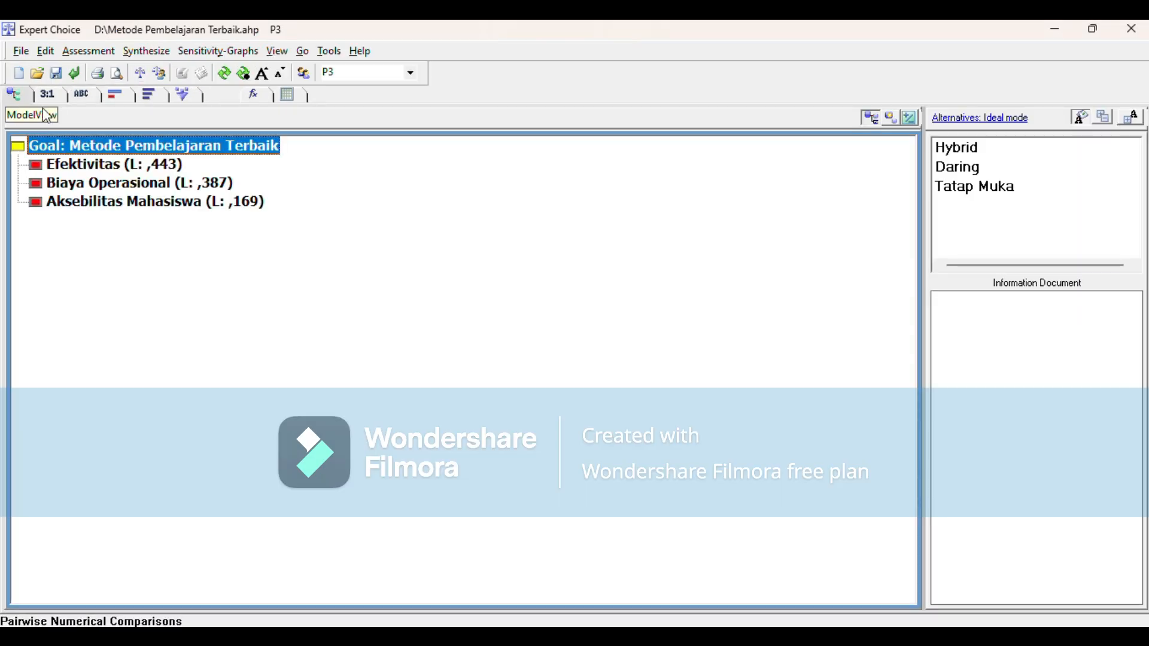
# Step: Compare the alternatives numerically under Efektivitas, entering Hybrid–Daring 3, Hybrid–Tatap Muka 1 and Daring–Tatap Muka 2
pyautogui.click(109, 165)
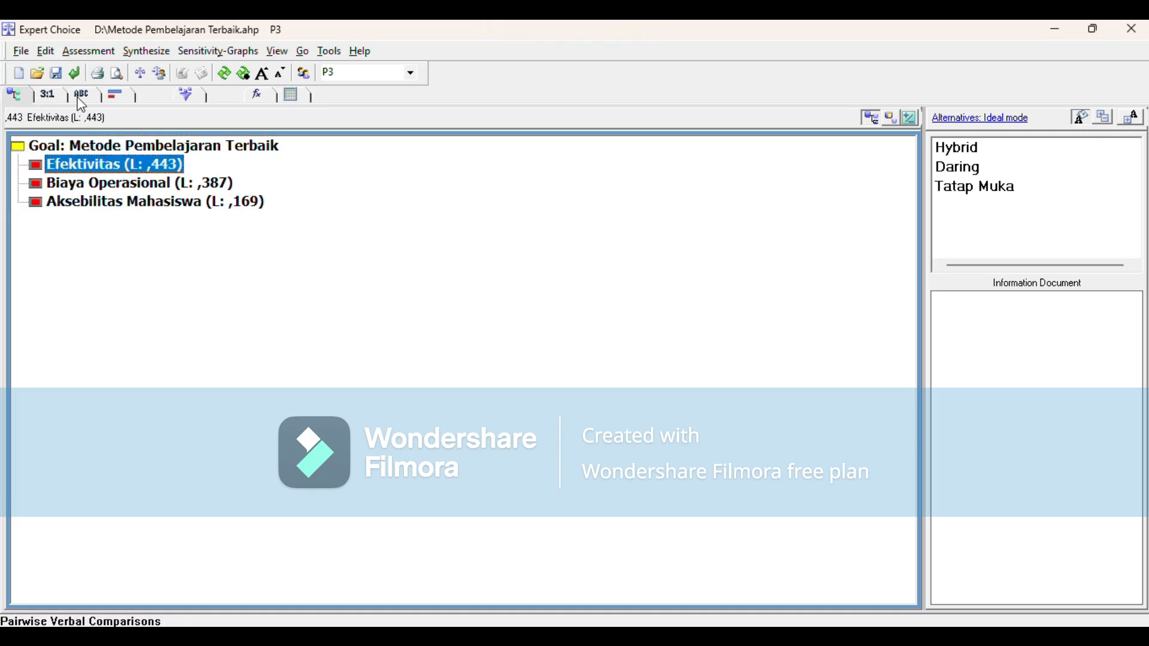
pyautogui.click(58, 97)
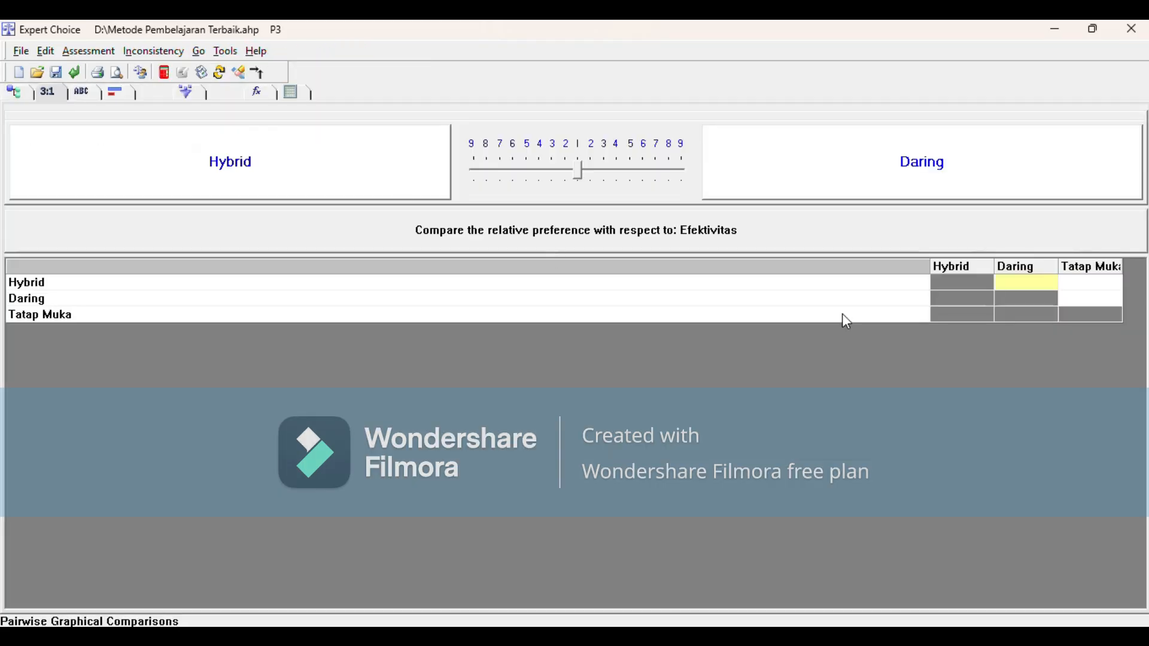
pyautogui.write('3')
pyautogui.click(1094, 284)
pyautogui.write('1')
pyautogui.press('Return')
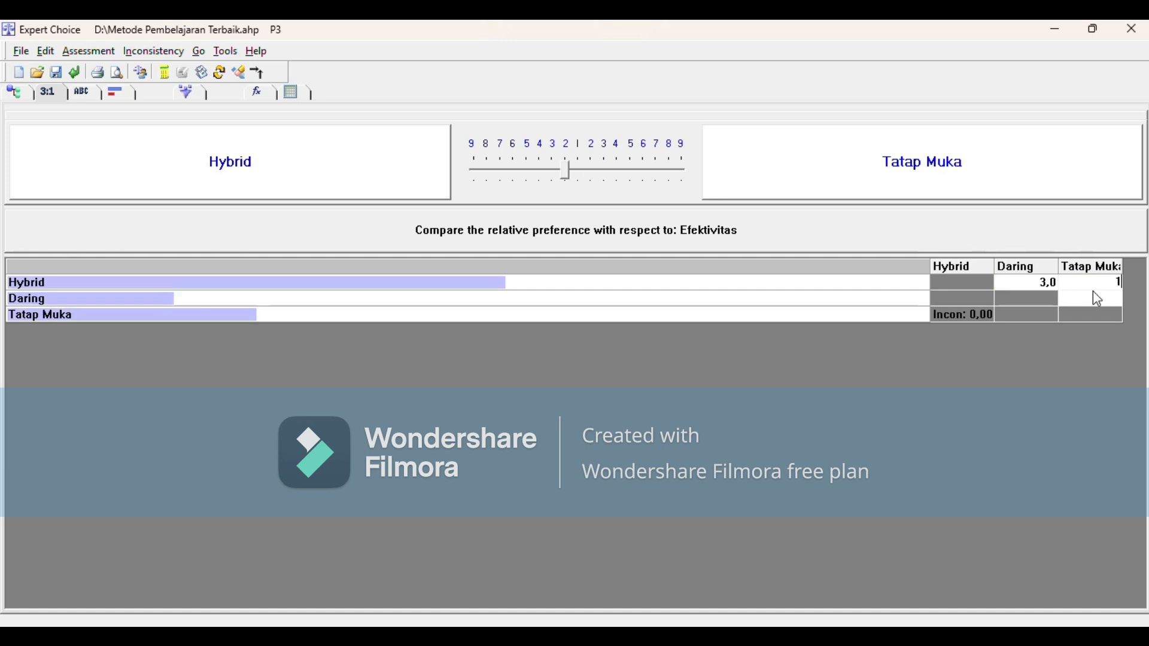
pyautogui.click(1098, 295)
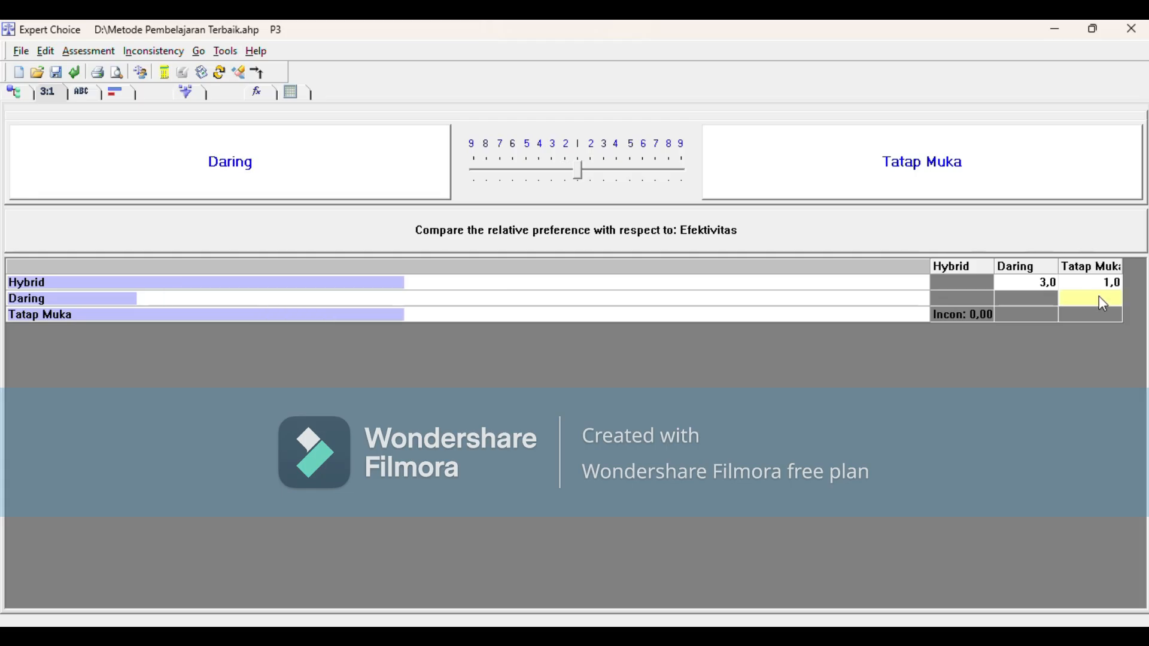
pyautogui.write('2')
# Step: Change the Efektivitas judgments to Hybrid–Tatap Muka 2 and Daring–Tatap Muka 1, record them and return to the model view
pyautogui.click(1104, 282)
pyautogui.write('2')
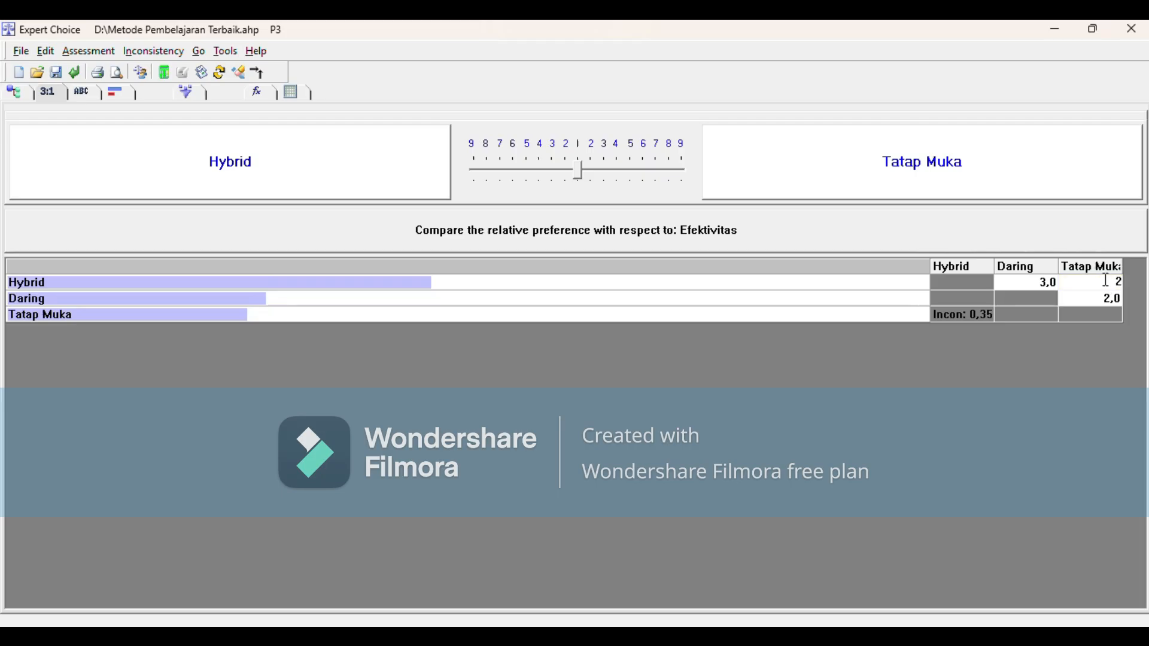
pyautogui.click(1116, 298)
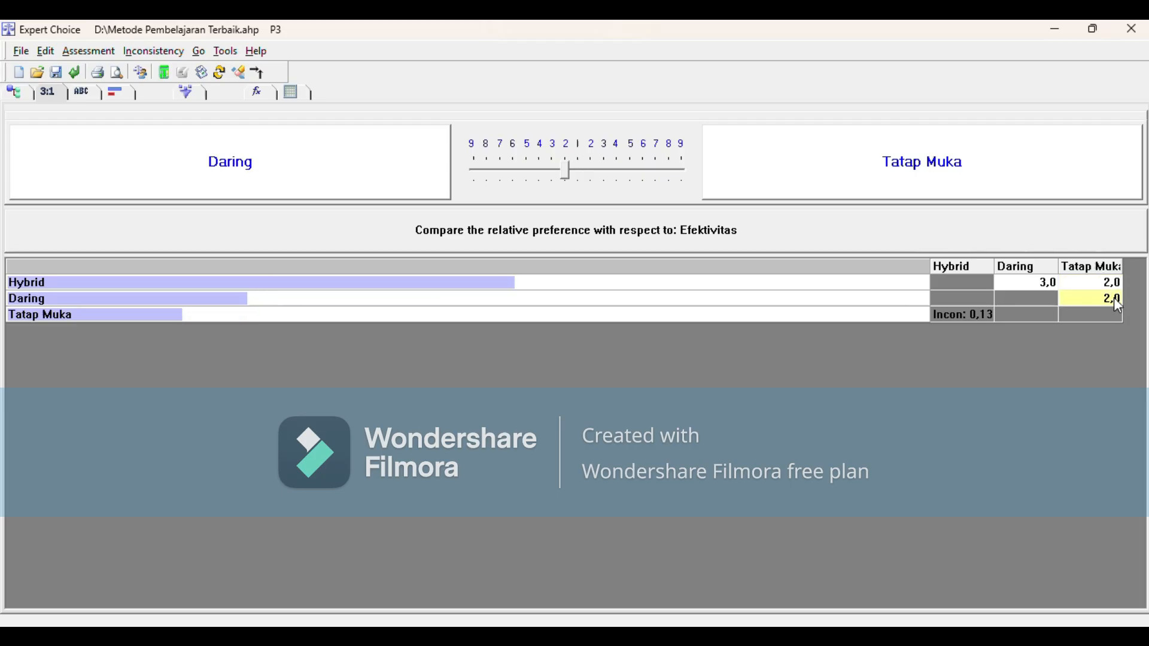
pyautogui.write('1')
pyautogui.click(975, 314)
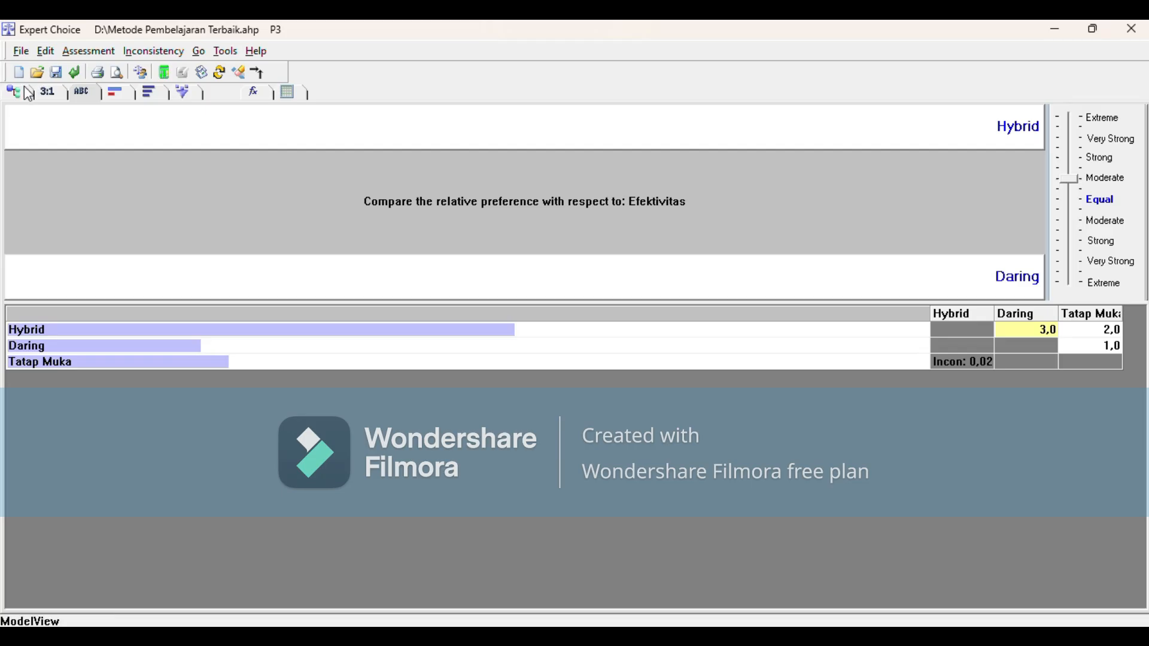
pyautogui.click(27, 90)
# Step: Compare the alternatives numerically under Biaya Operasional with Hybrid–Daring 4, Hybrid–Tatap Muka 3 and Daring–Tatap Muka 2, and decline recording them
pyautogui.click(117, 185)
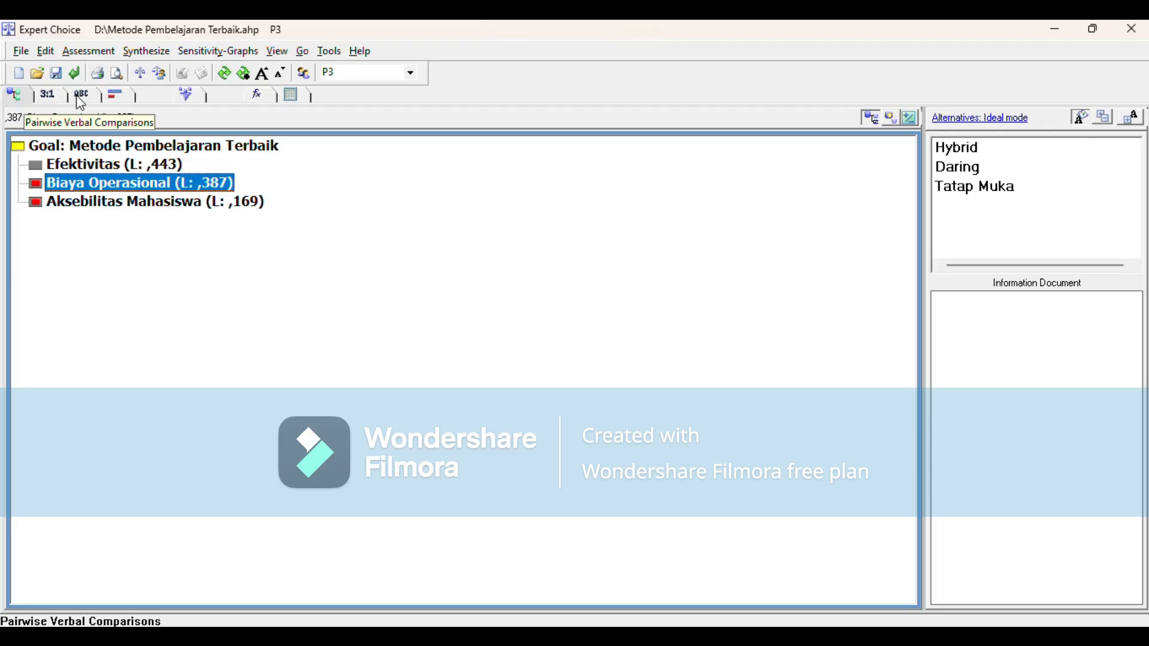
pyautogui.click(48, 95)
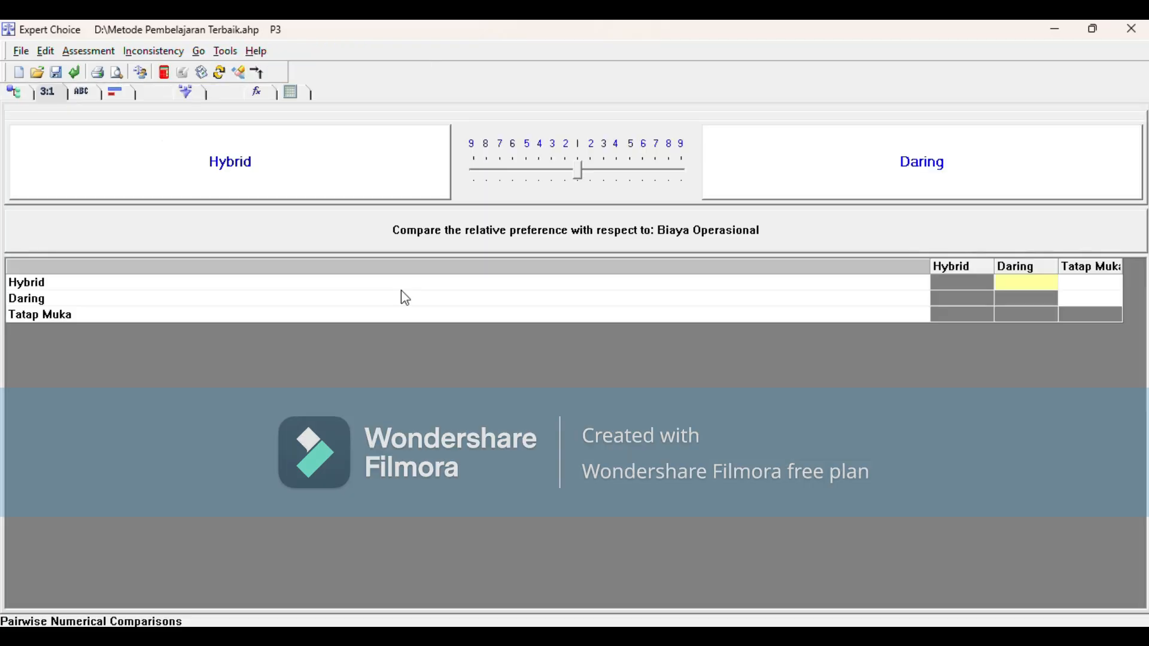
pyautogui.click(1024, 282)
pyautogui.write('4')
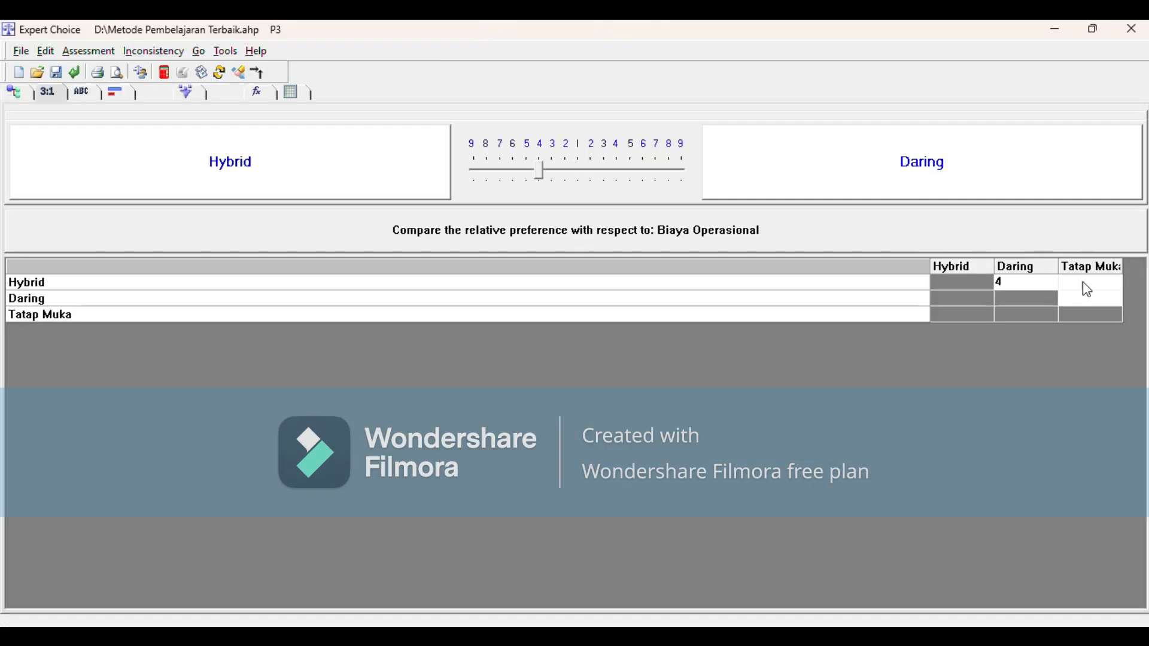
pyautogui.click(1086, 283)
pyautogui.write('3')
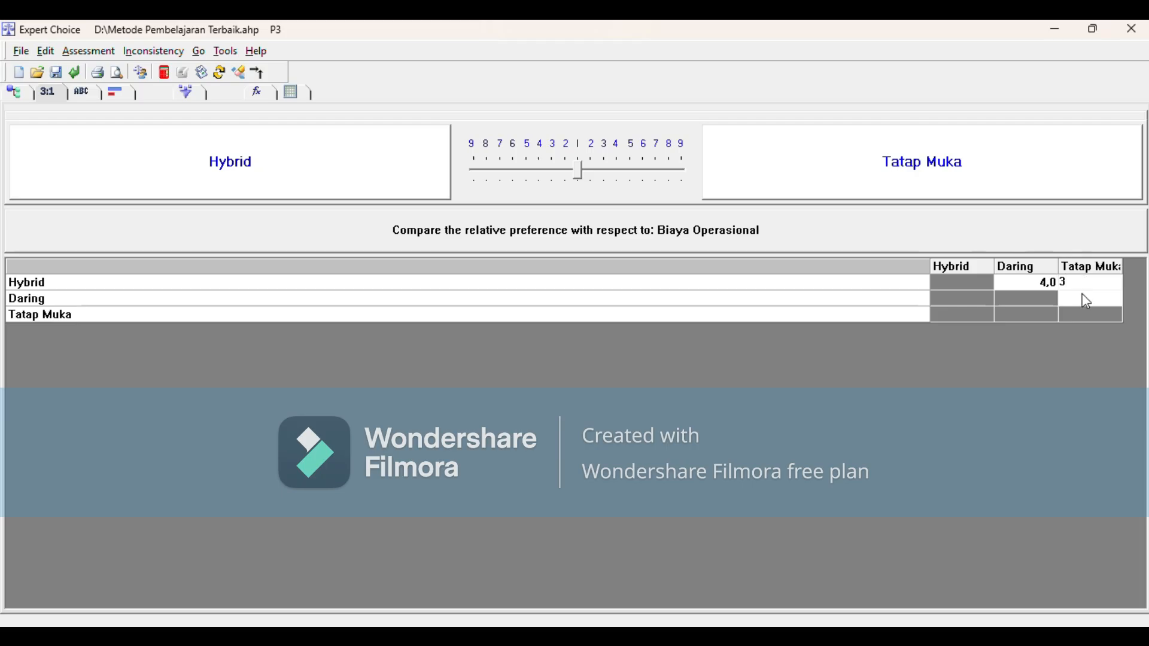
pyautogui.click(1086, 299)
pyautogui.write('2')
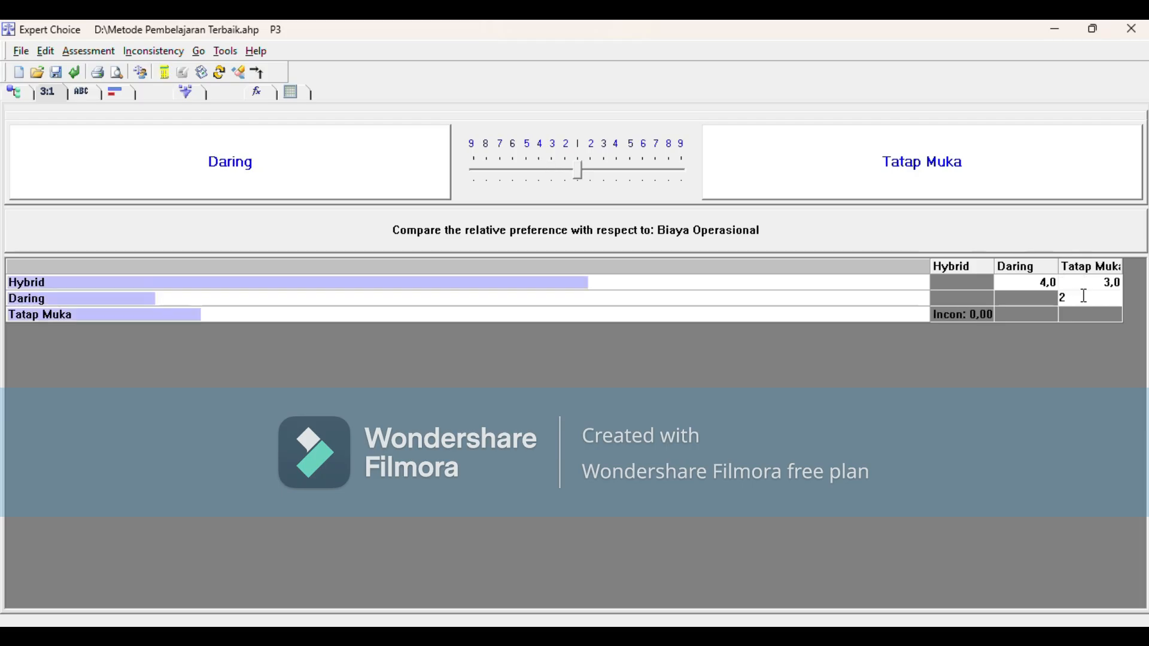
pyautogui.click(972, 312)
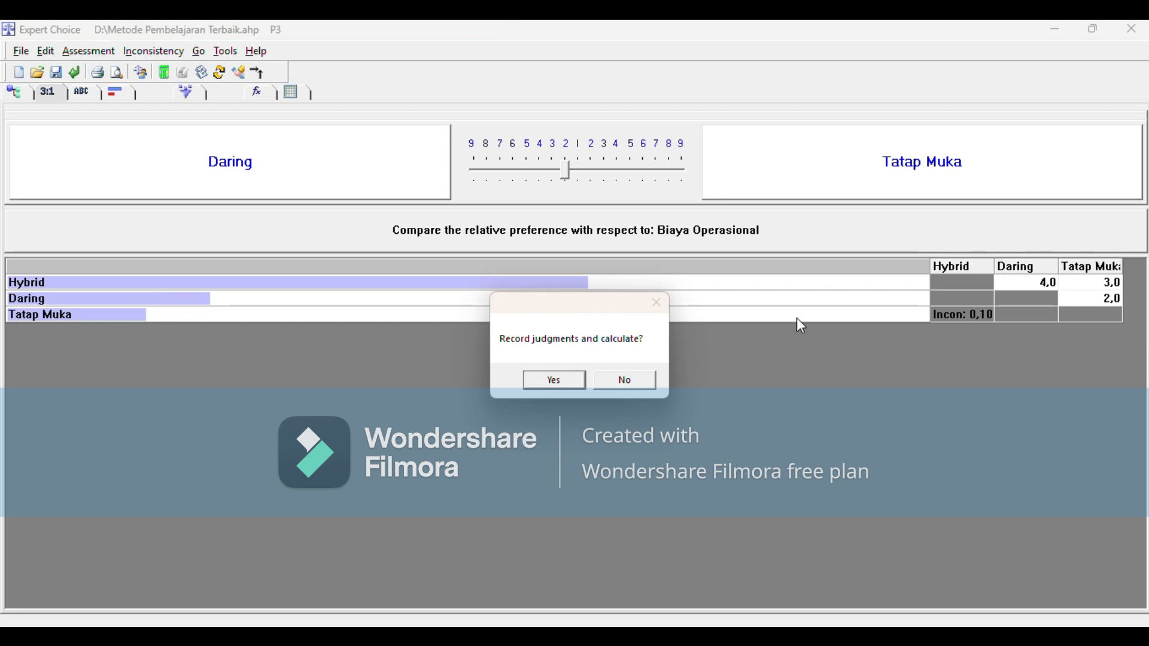
pyautogui.click(631, 380)
# Step: Change the Biaya Operasional judgment Hybrid–Daring to 2, record the judgments and return to the model view
pyautogui.click(1047, 280)
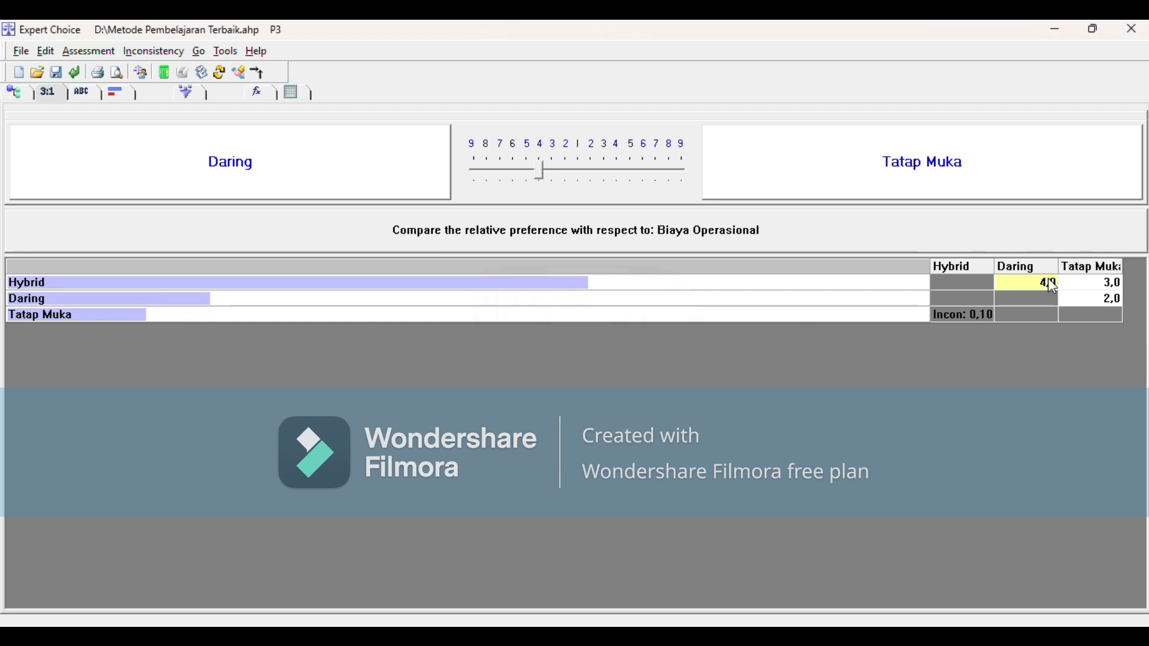
pyautogui.write('2')
pyautogui.click(992, 310)
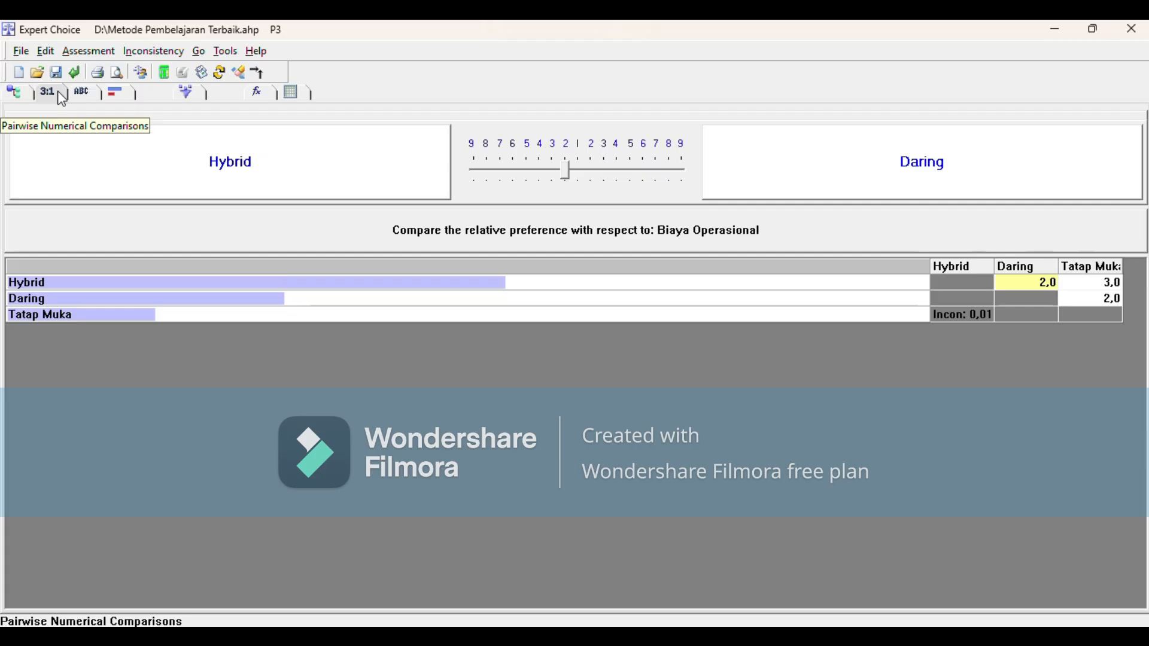
pyautogui.click(82, 93)
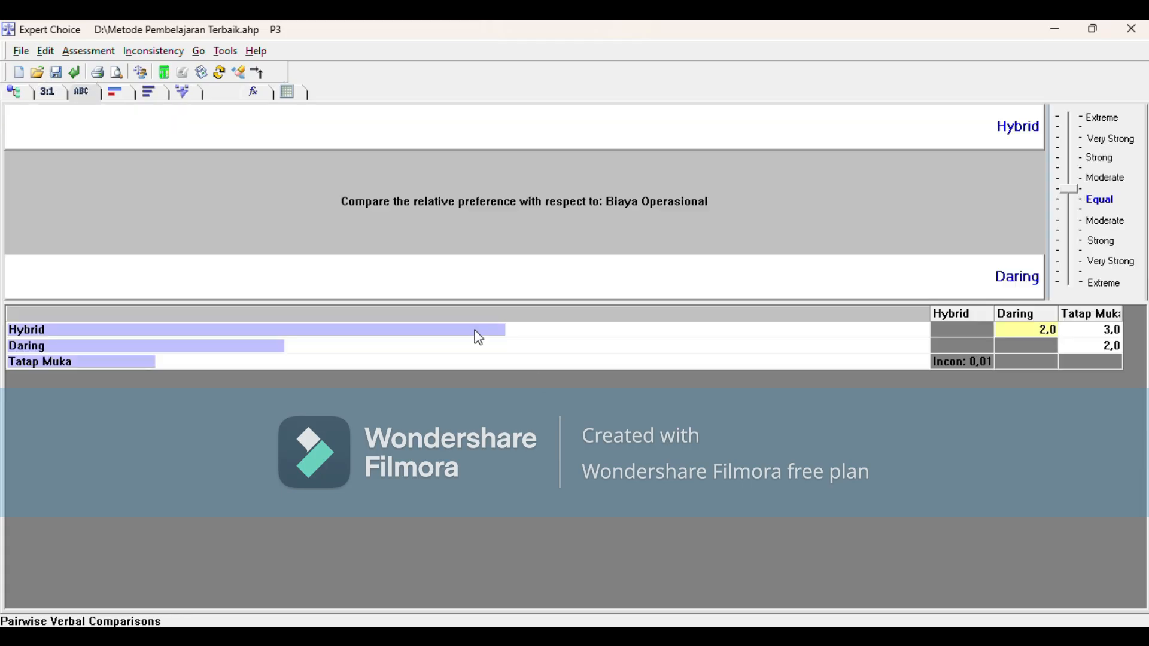
pyautogui.click(14, 93)
# Step: Compare the alternatives numerically under Aksebilitas Mahasiswa, entering Hybrid–Daring 4, Hybrid–Tatap Muka 3 and Daring–Tatap Muka 2
pyautogui.click(96, 203)
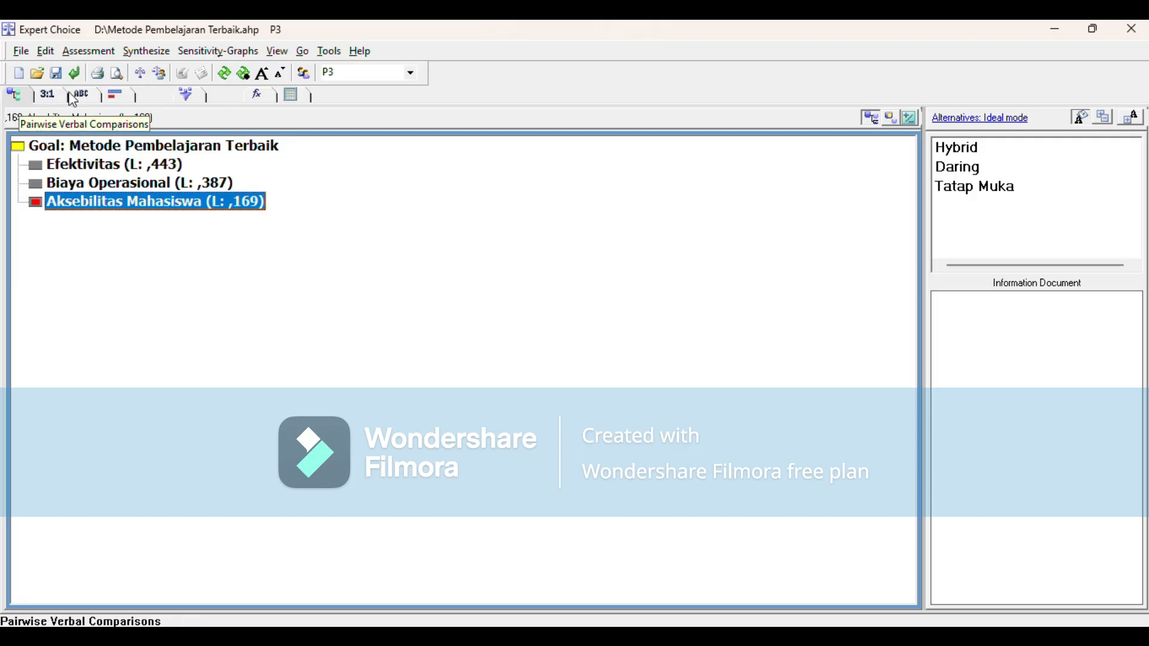
pyautogui.click(48, 94)
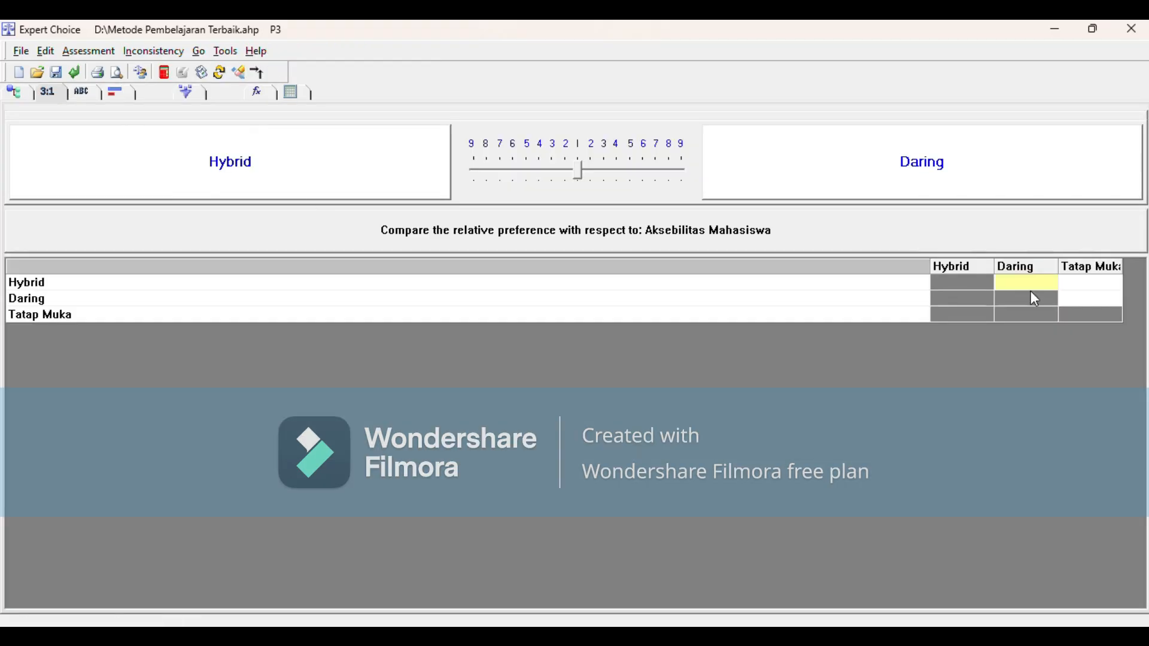
pyautogui.write('4')
pyautogui.click(1096, 279)
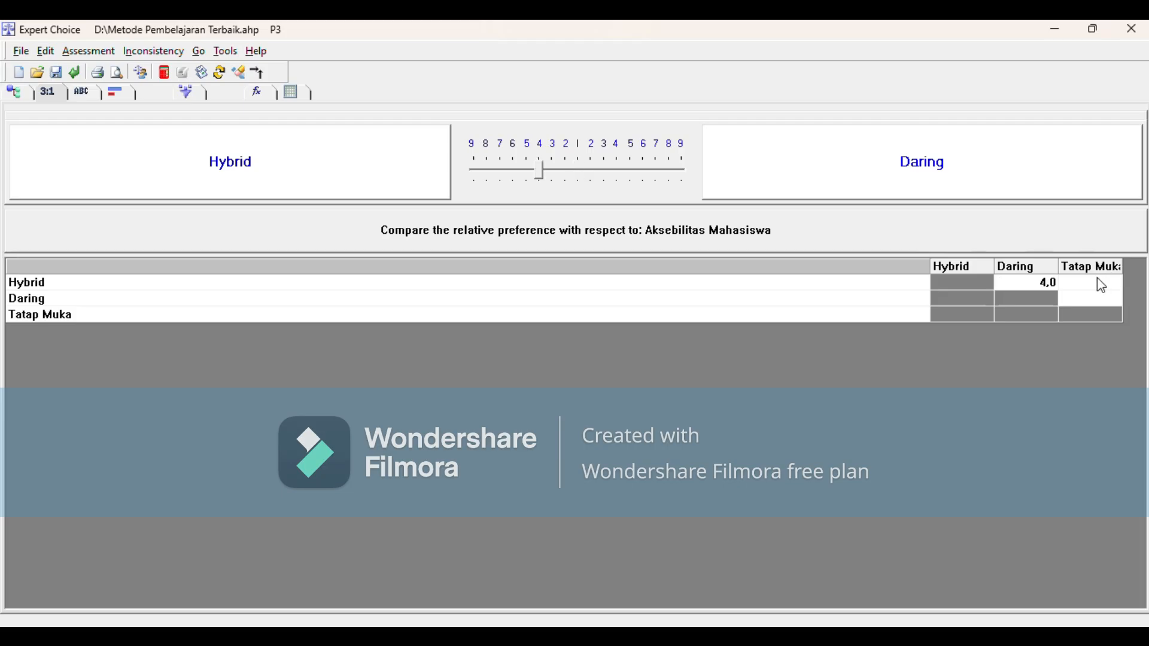
pyautogui.write('3')
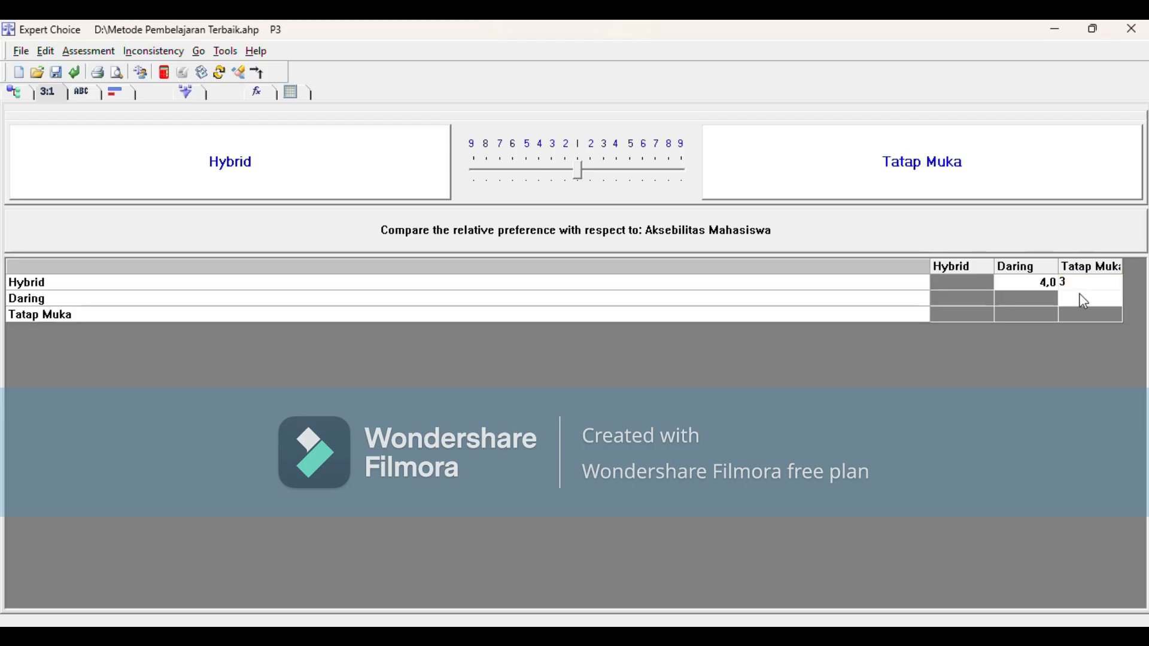
pyautogui.click(1085, 299)
pyautogui.write('2')
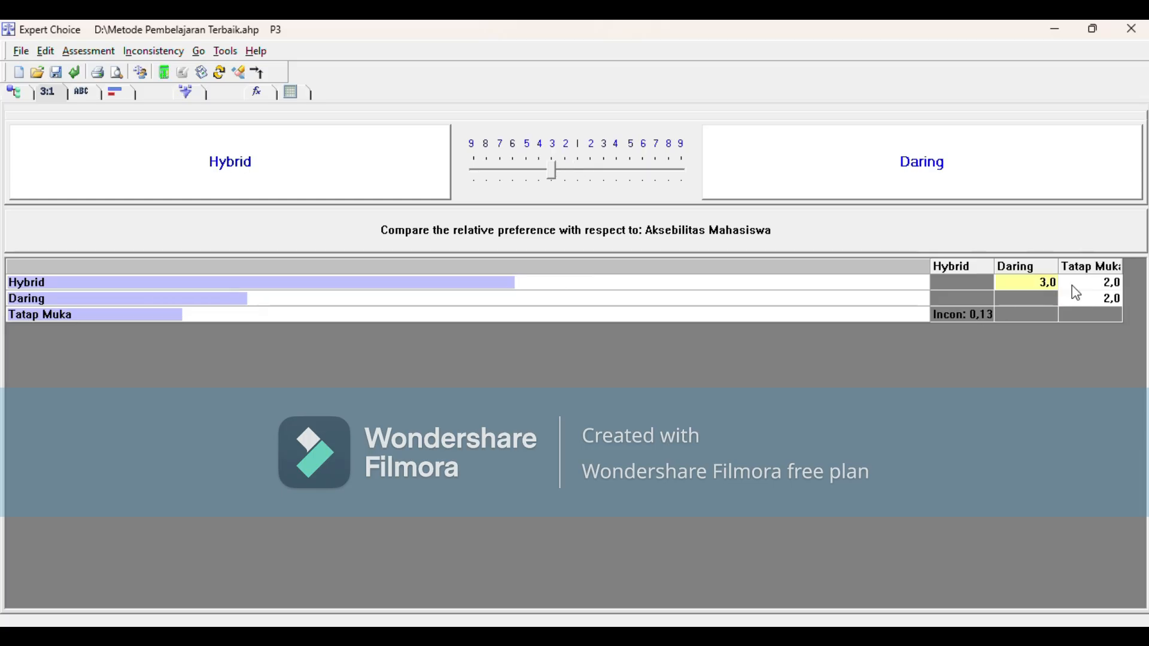
# Step: Change the Aksebilitas Mahasiswa judgments to Hybrid–Daring 3, Hybrid–Tatap Muka 2 and Daring–Tatap Muka 1, record them and return to the model view
pyautogui.click(1107, 299)
pyautogui.write('1')
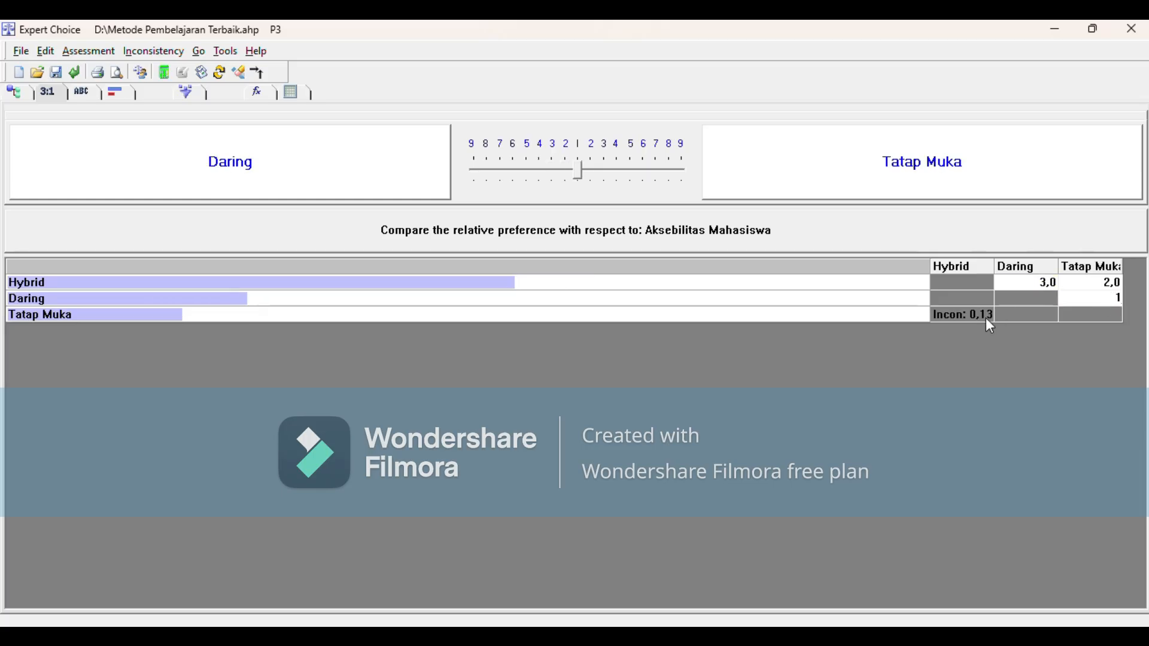
pyautogui.click(986, 317)
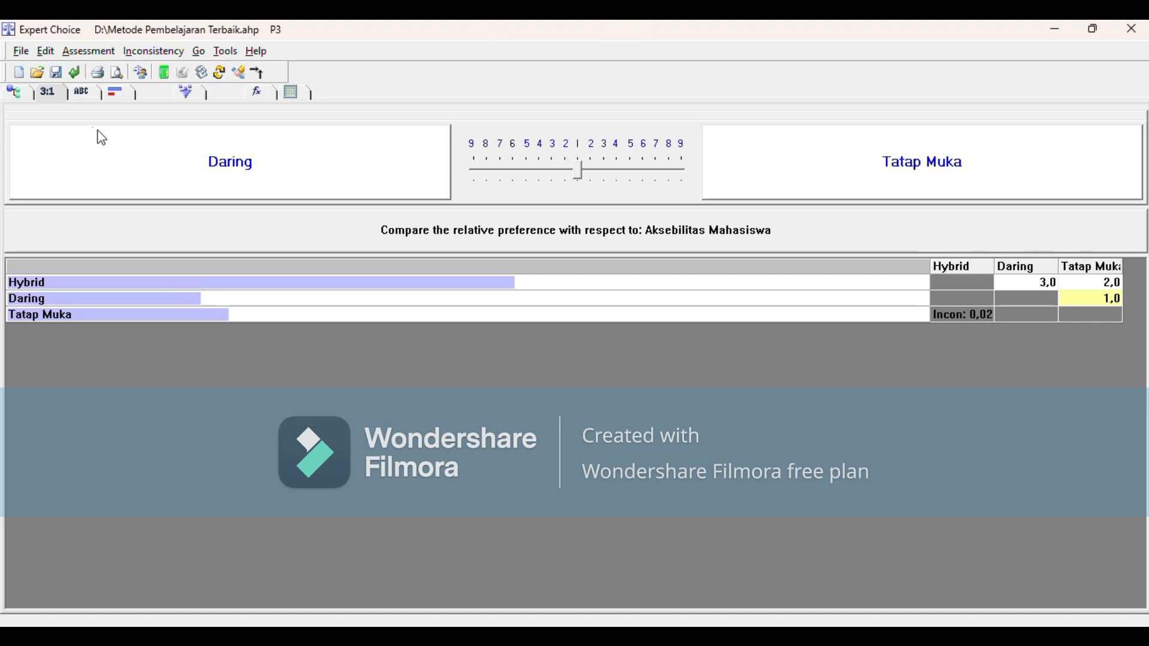
pyautogui.click(20, 96)
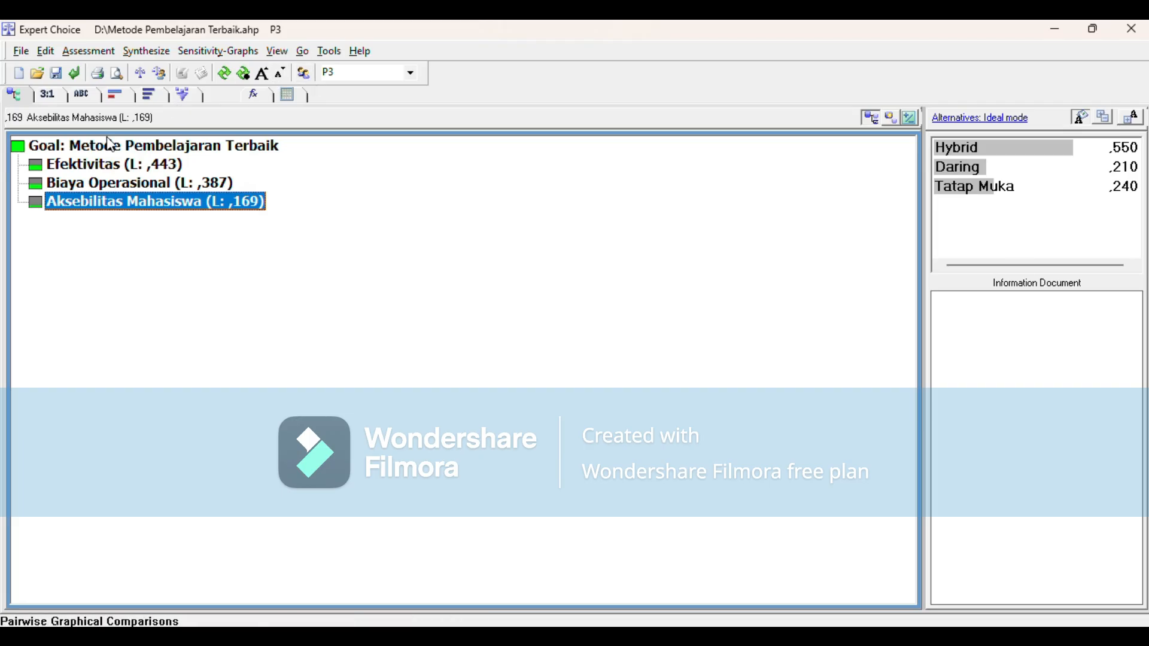
# Step: Switch to participant P2, saving the changes made for P3, and select the Efektivitas criterion
pyautogui.click(390, 75)
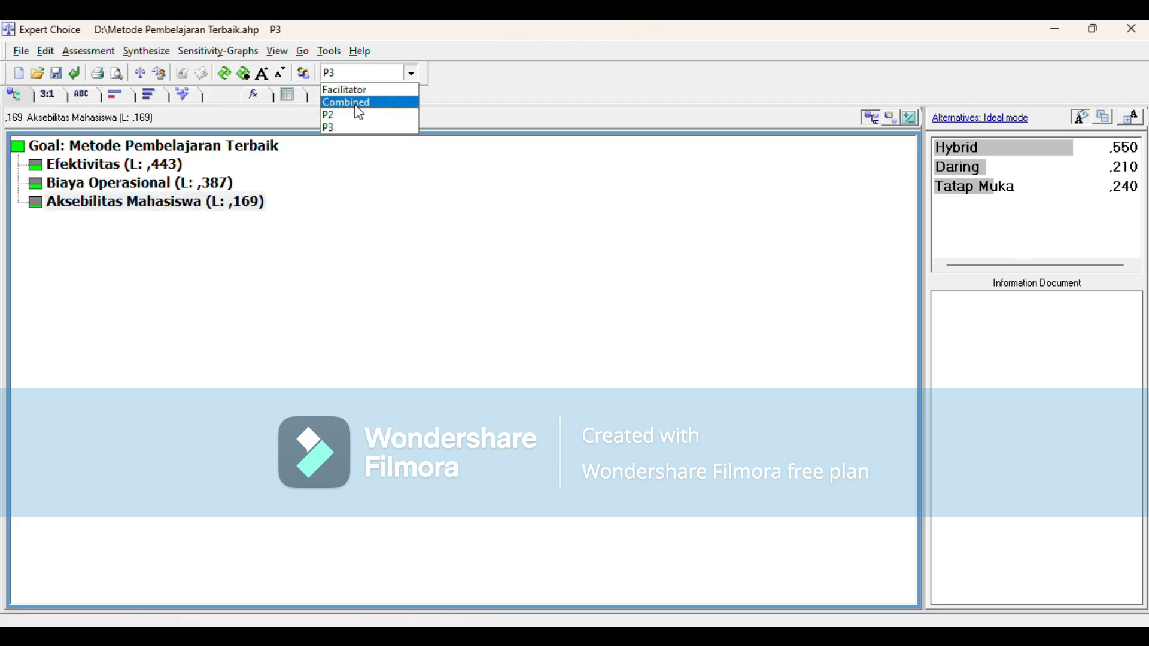
pyautogui.click(354, 117)
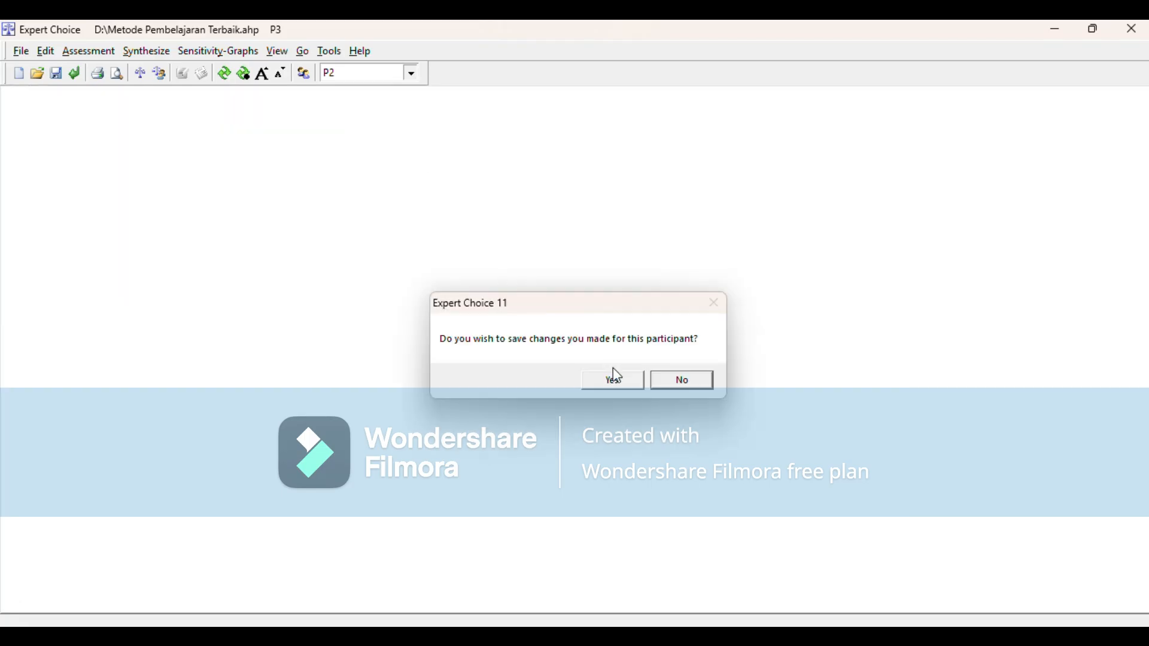
pyautogui.click(616, 379)
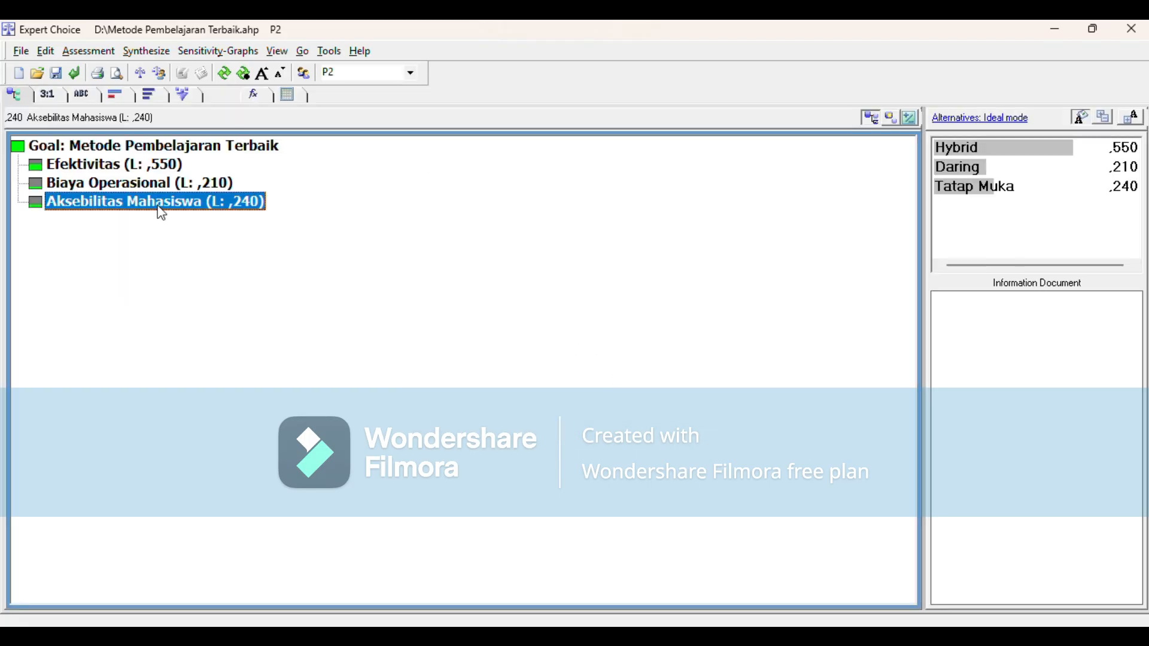
pyautogui.click(146, 165)
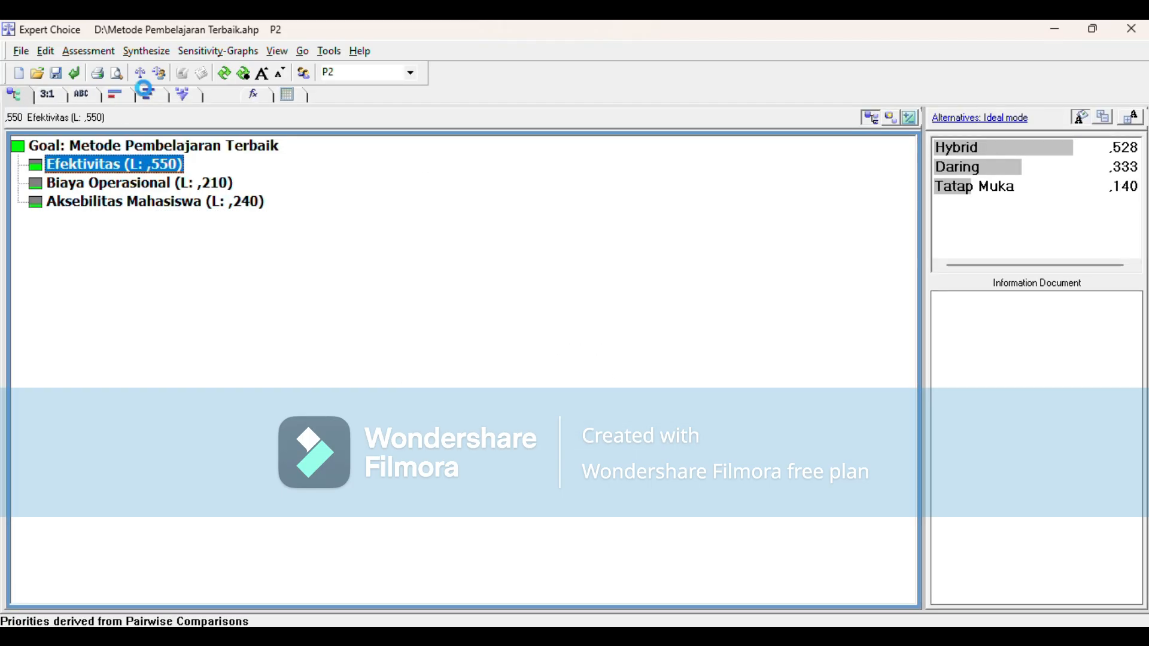
# Step: Review the alternatives' priorities and inconsistency under Efektivitas for participant P2 and for participant P3, returning to the model view
pyautogui.click(149, 94)
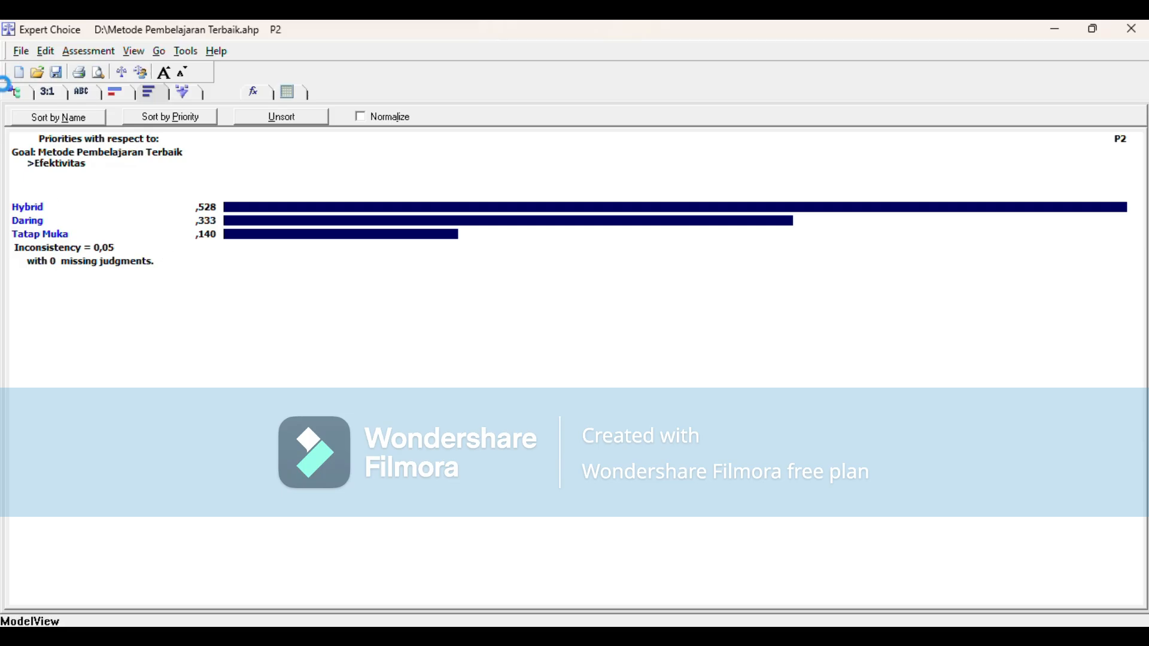
pyautogui.click(7, 92)
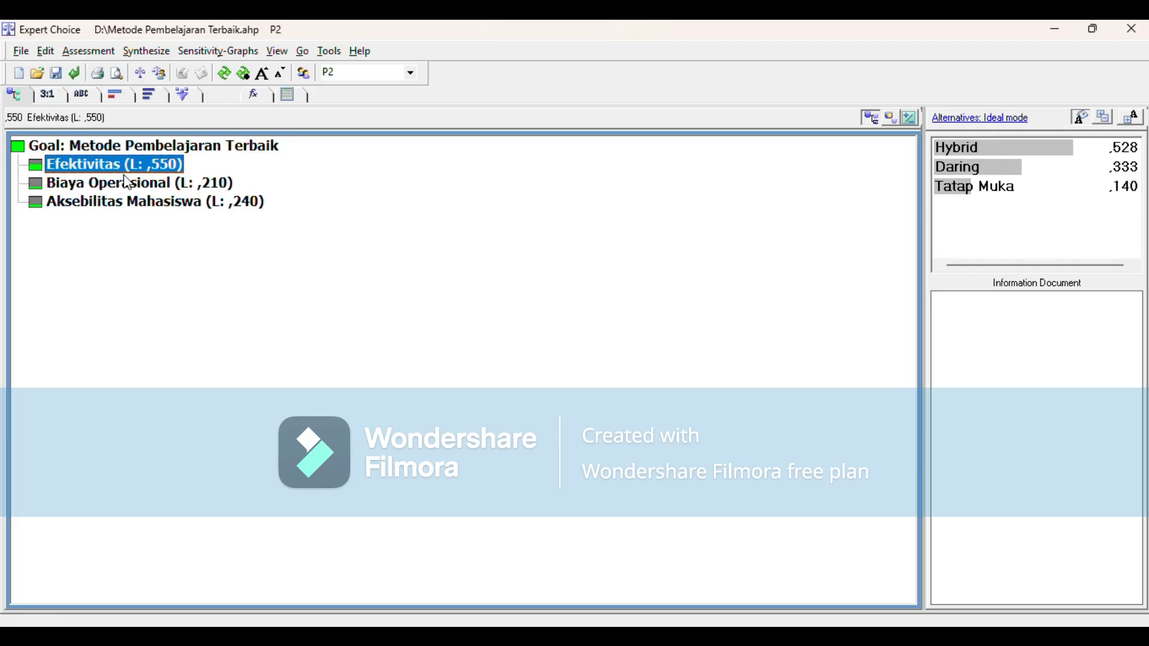
pyautogui.click(355, 77)
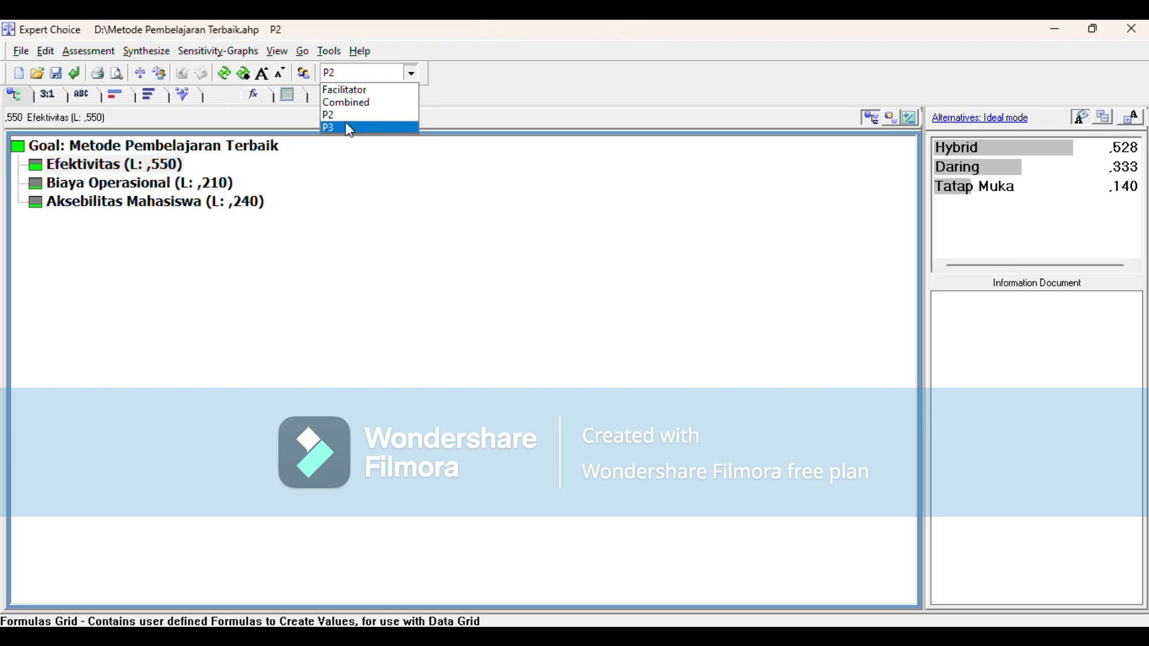
pyautogui.click(350, 129)
pyautogui.click(145, 96)
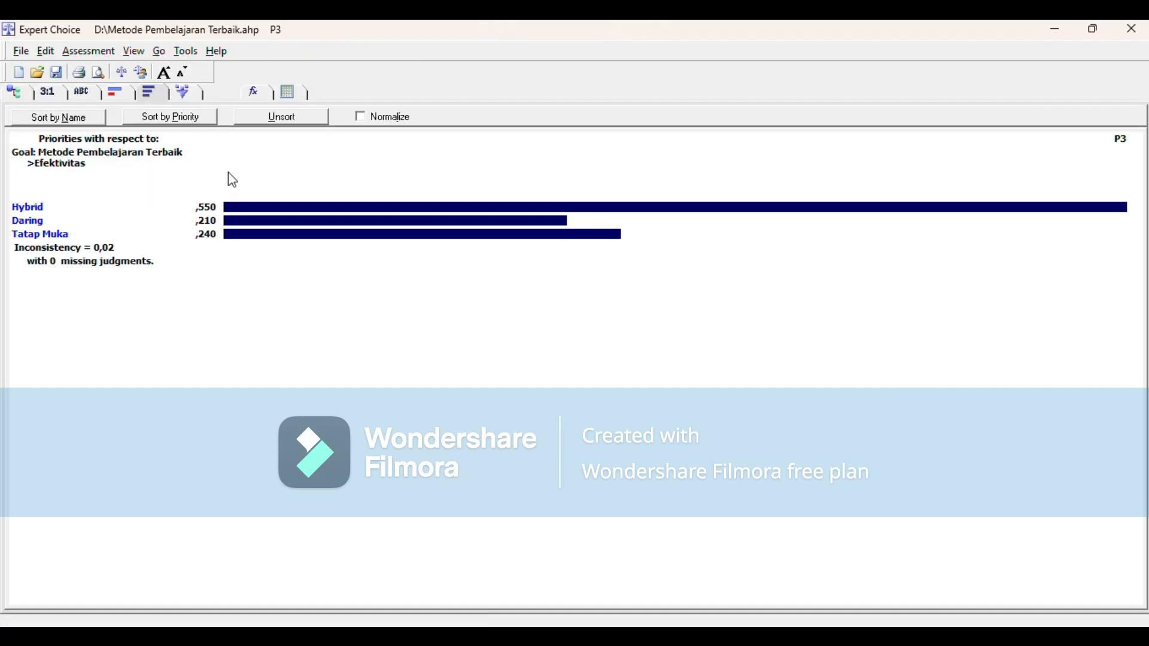
pyautogui.click(24, 98)
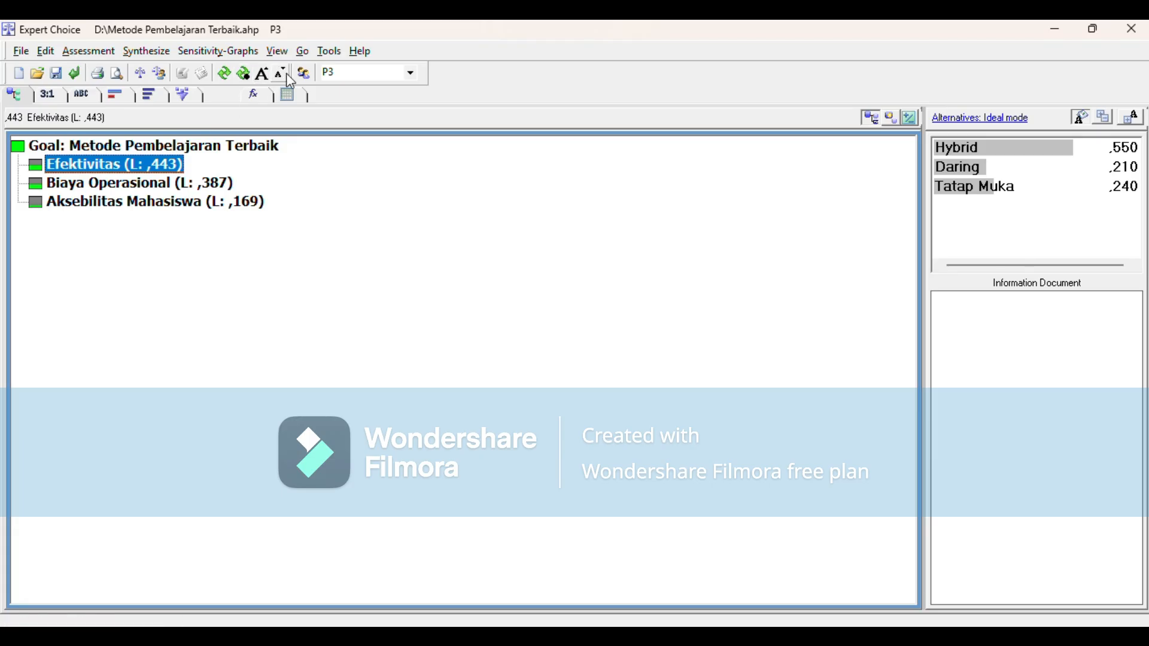
# Step: Combine the participants' judgments in the hierarchy only and review the combined alternative priorities under Efektivitas
pyautogui.click(304, 76)
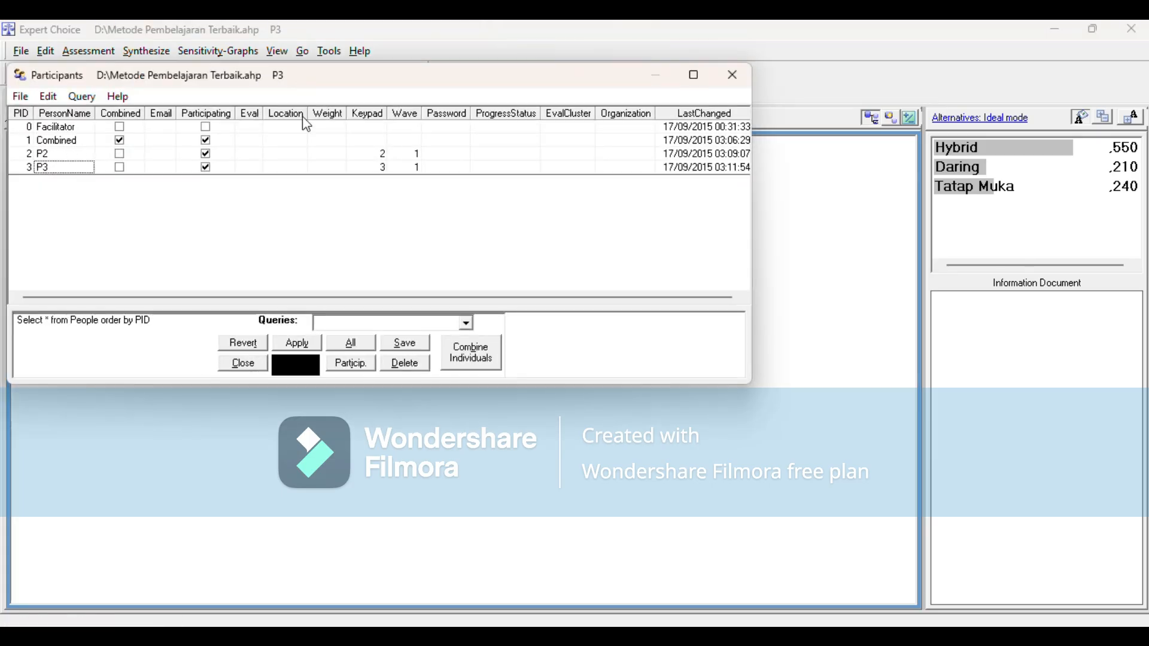
pyautogui.click(469, 354)
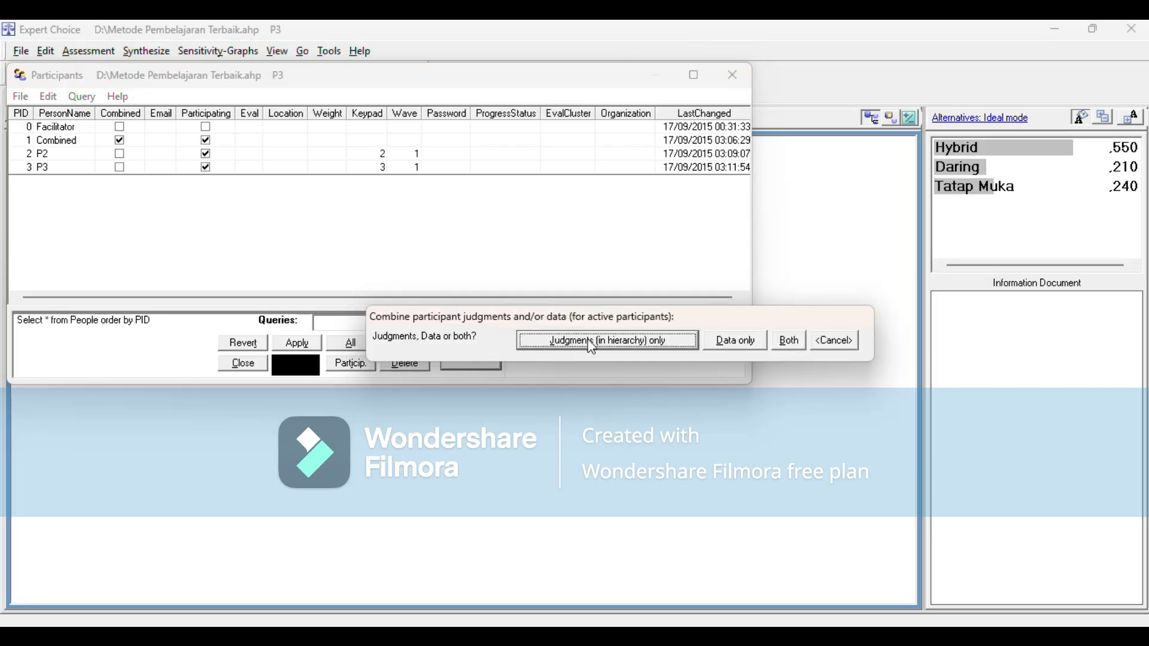
pyautogui.click(607, 341)
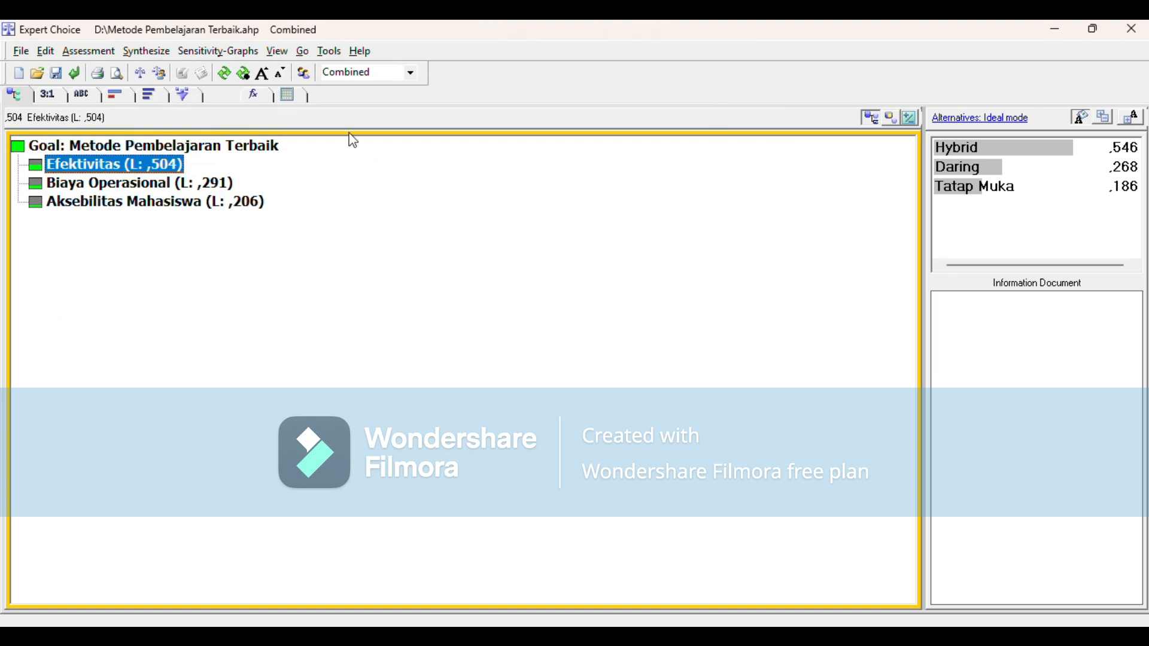
pyautogui.click(155, 95)
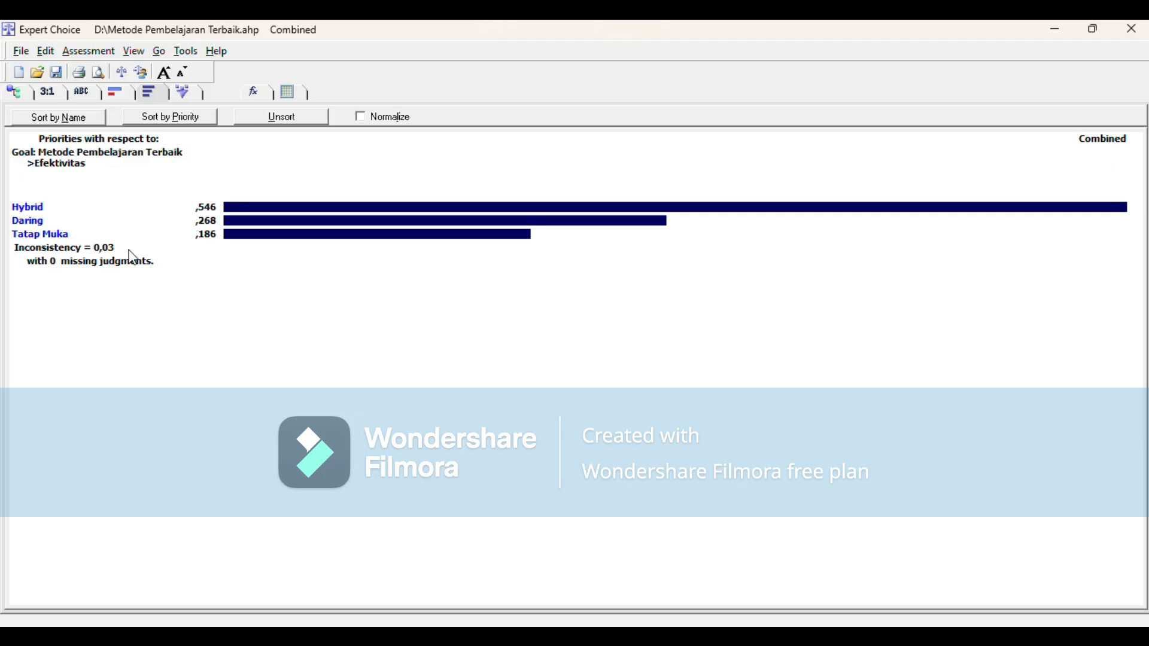
pyautogui.click(18, 94)
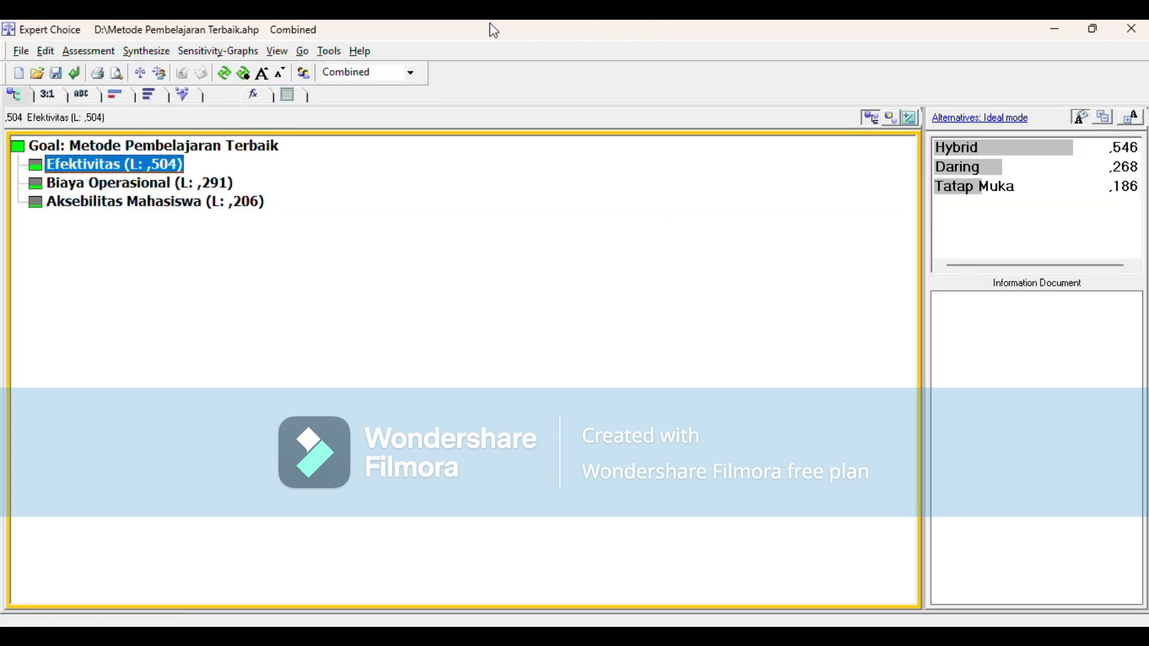
# Step: Open the Data Grid for the Combined participant
pyautogui.click(277, 52)
pyautogui.moveTo(308, 62)
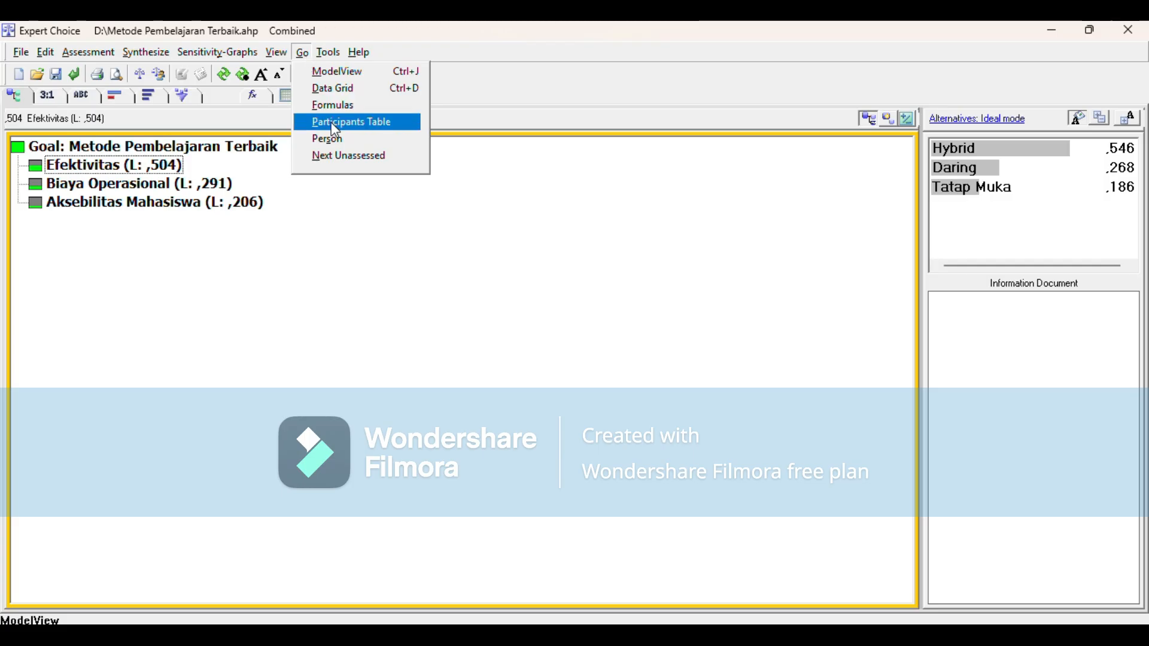
pyautogui.click(334, 89)
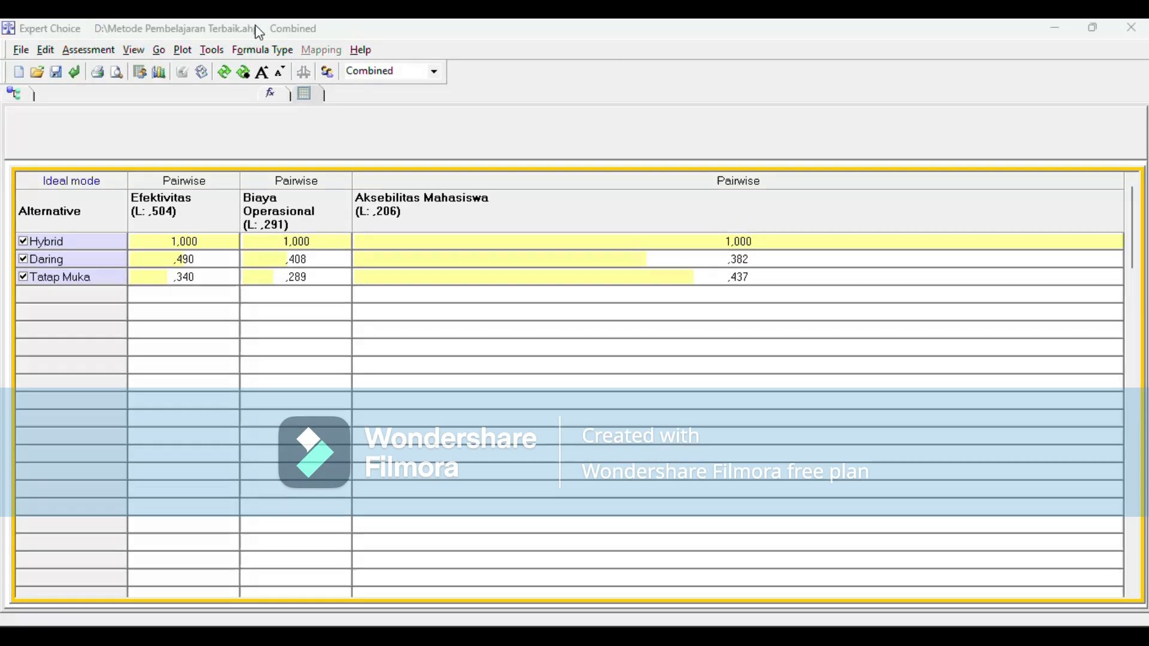
# Step: Examine the individual assessments of Hybrid, Daring and Tatap Muka with respect to Efektivitas and close the assessment window
pyautogui.click(143, 72)
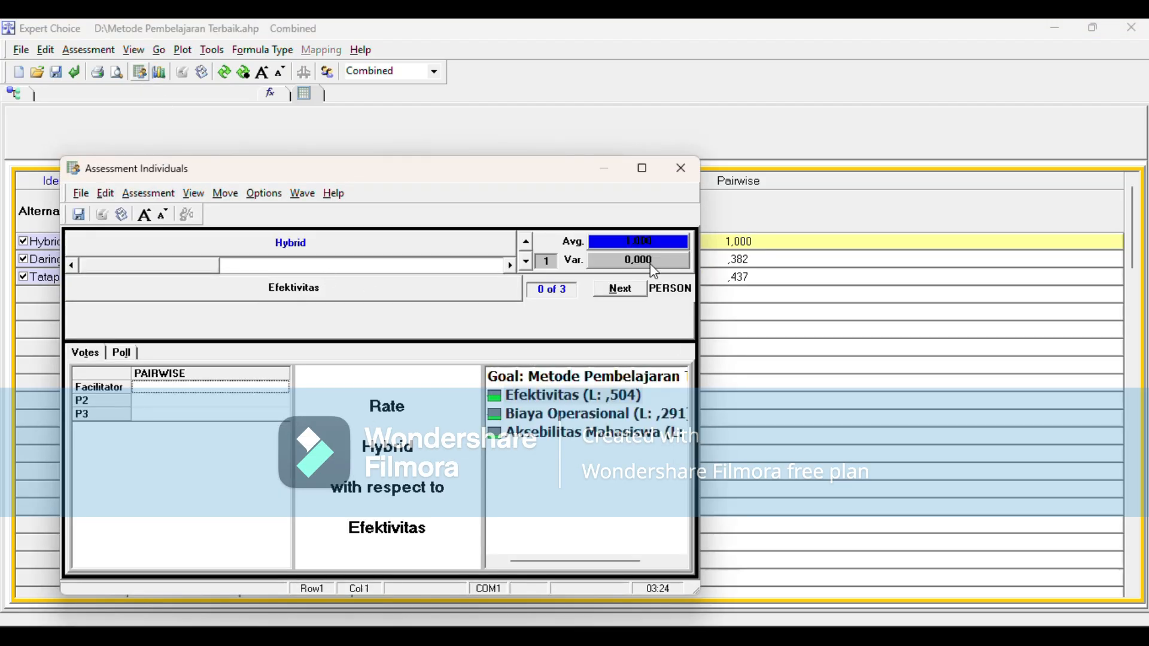
pyautogui.click(526, 264)
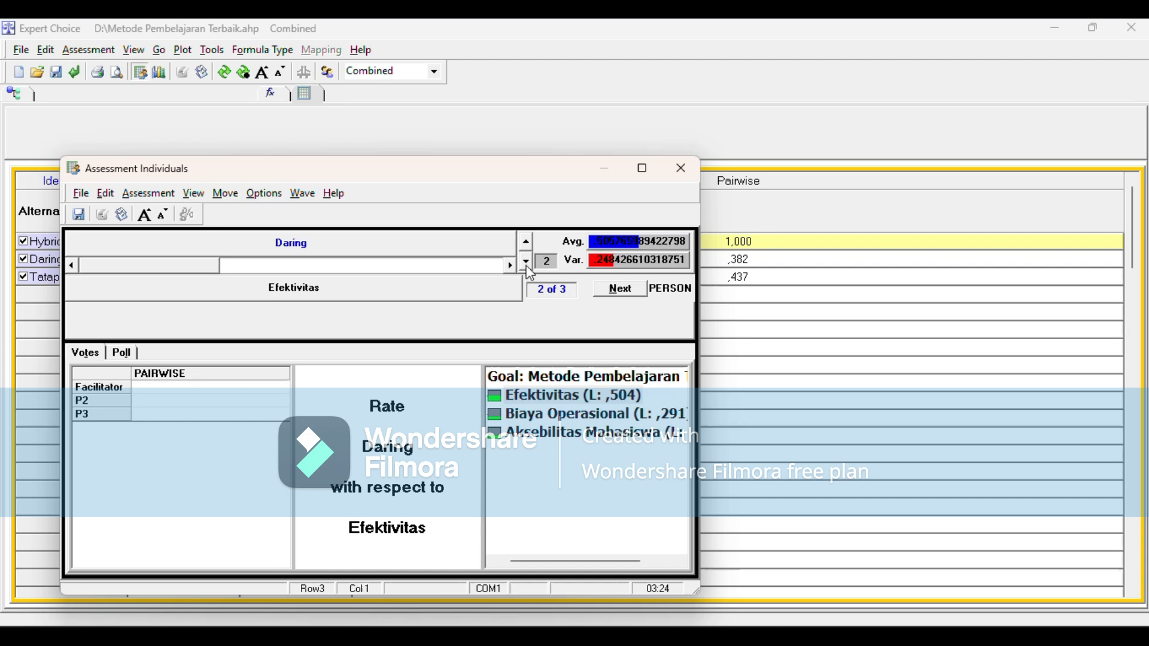
pyautogui.click(528, 266)
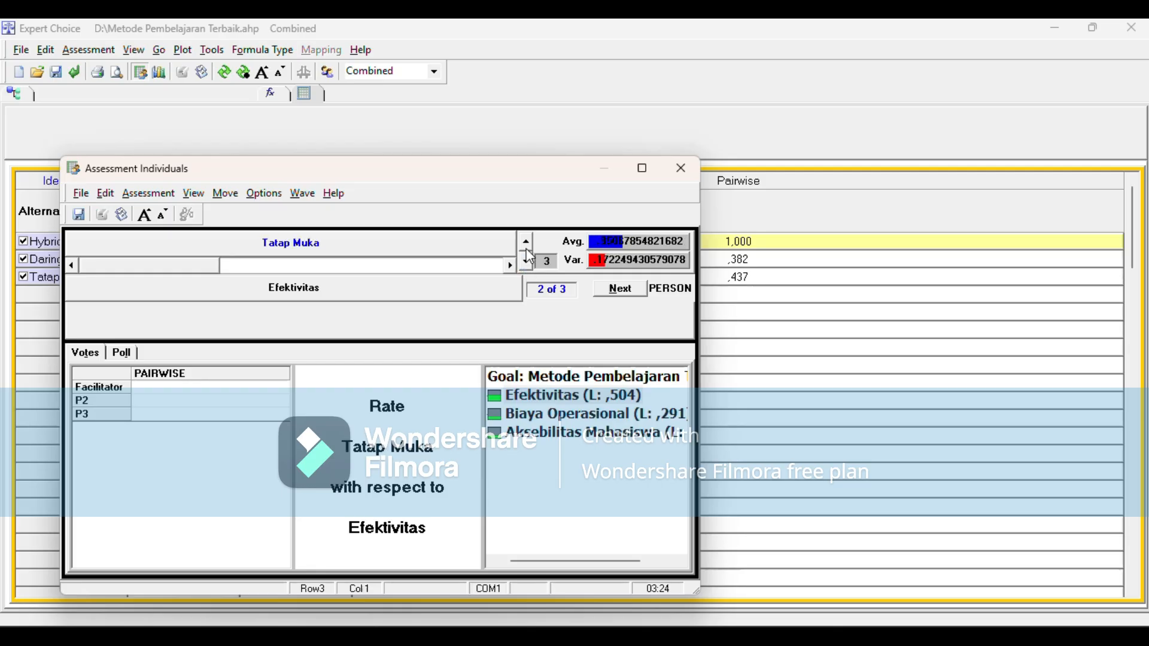
pyautogui.click(527, 244)
pyautogui.click(527, 244)
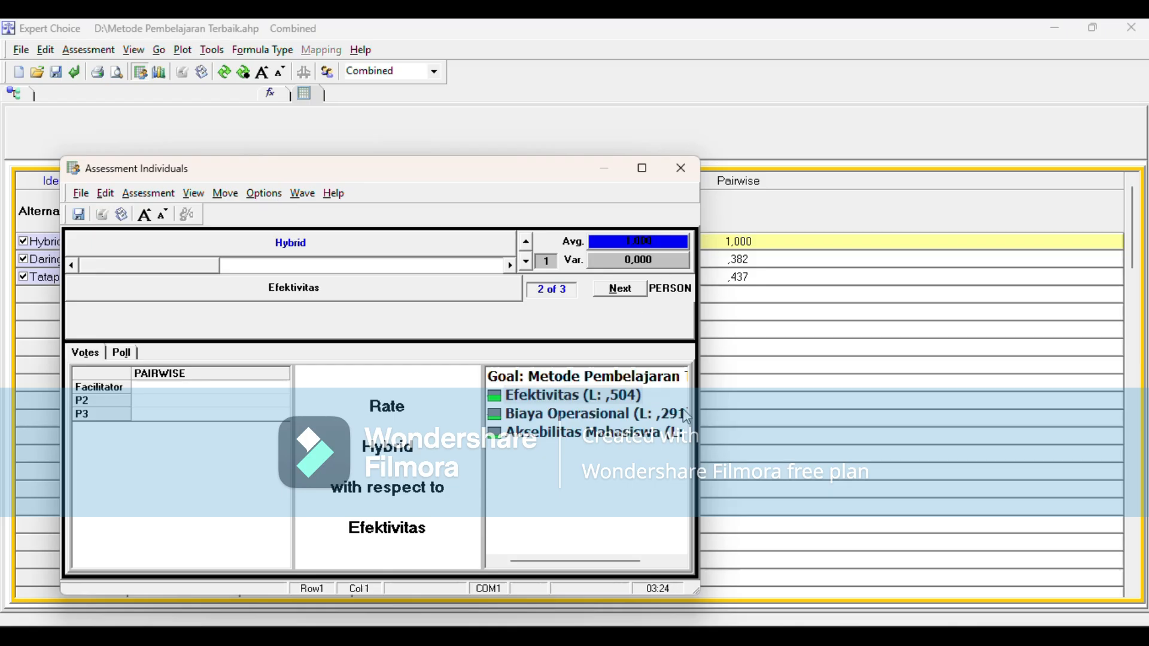
pyautogui.moveTo(584, 560); pyautogui.dragTo(579, 561)
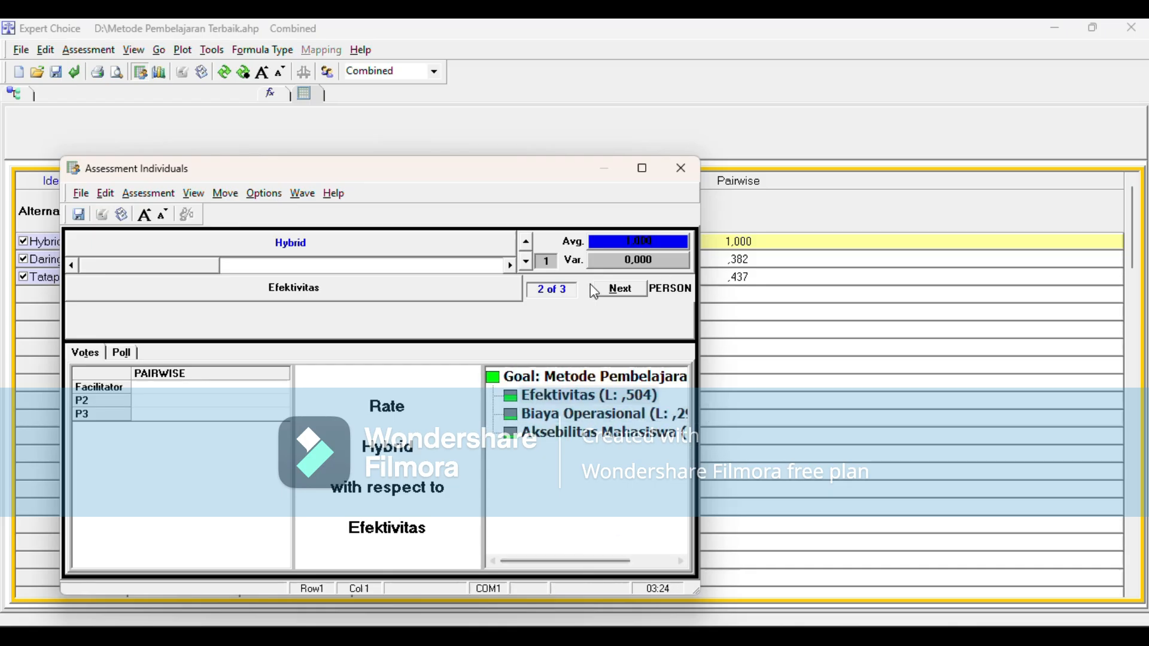
pyautogui.click(684, 181)
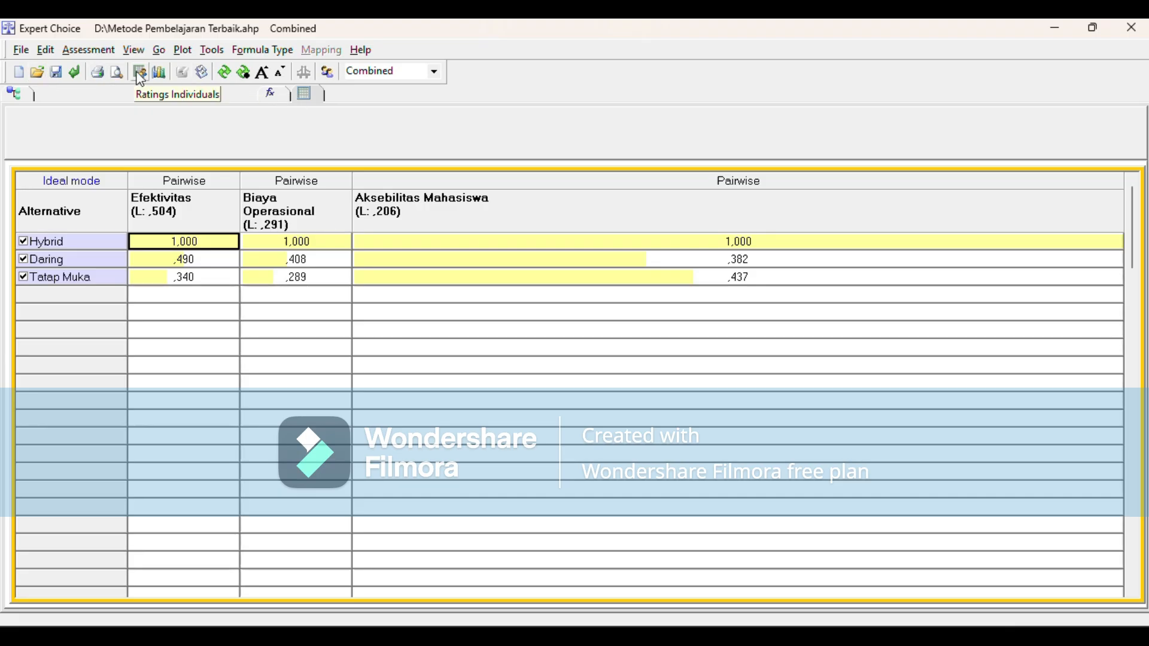
# Step: Plot the alternatives under Efektivitas and view the plot as line, area, scatter and combined bar-and-line charts
pyautogui.click(158, 73)
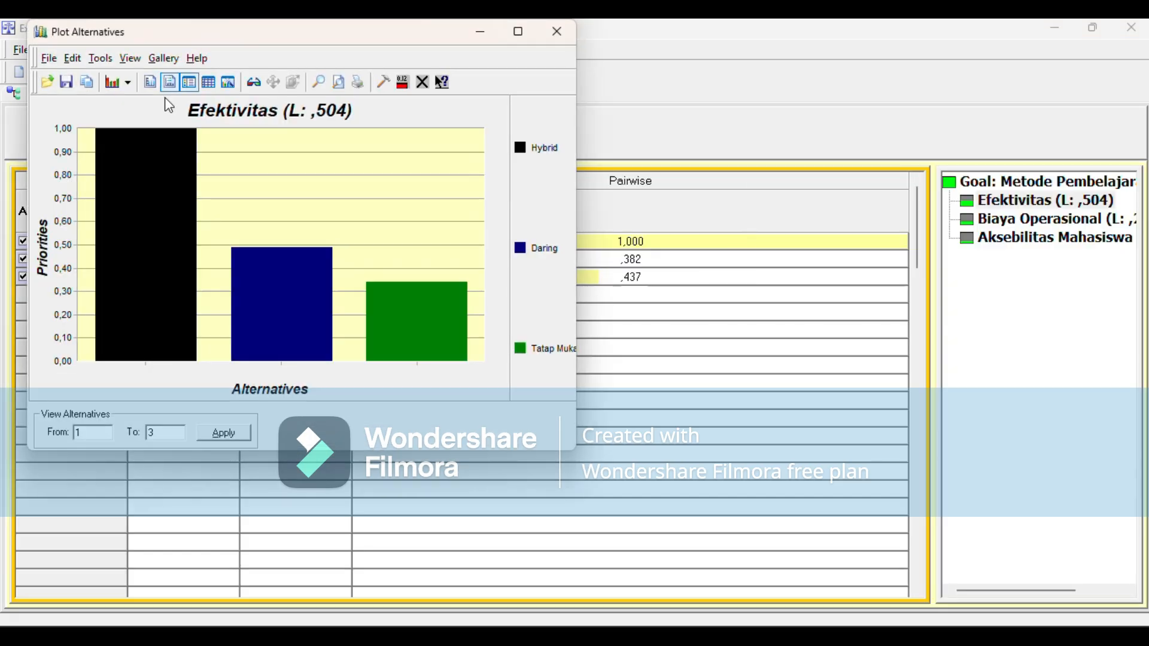
pyautogui.click(115, 85)
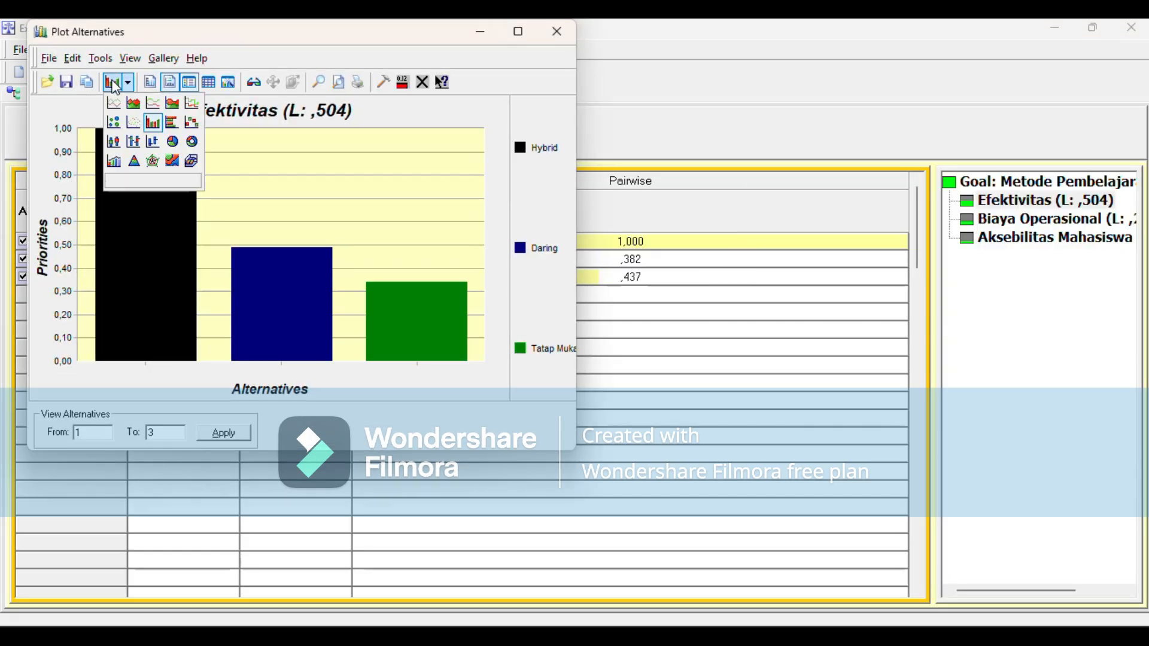
pyautogui.click(115, 104)
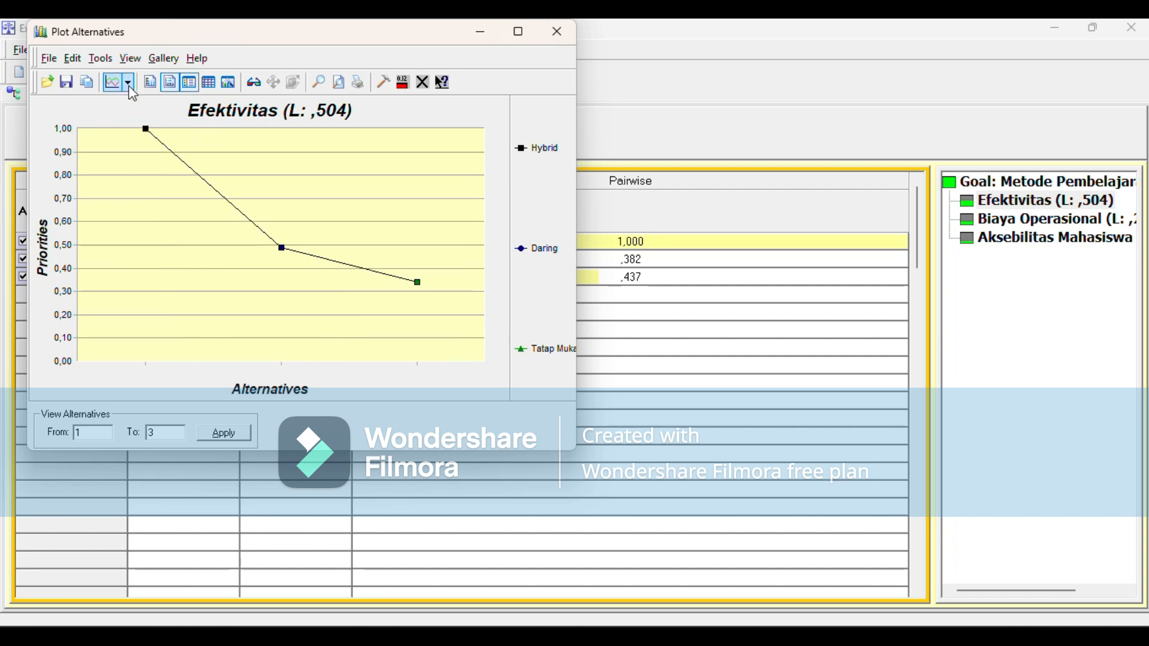
pyautogui.click(132, 90)
pyautogui.click(122, 161)
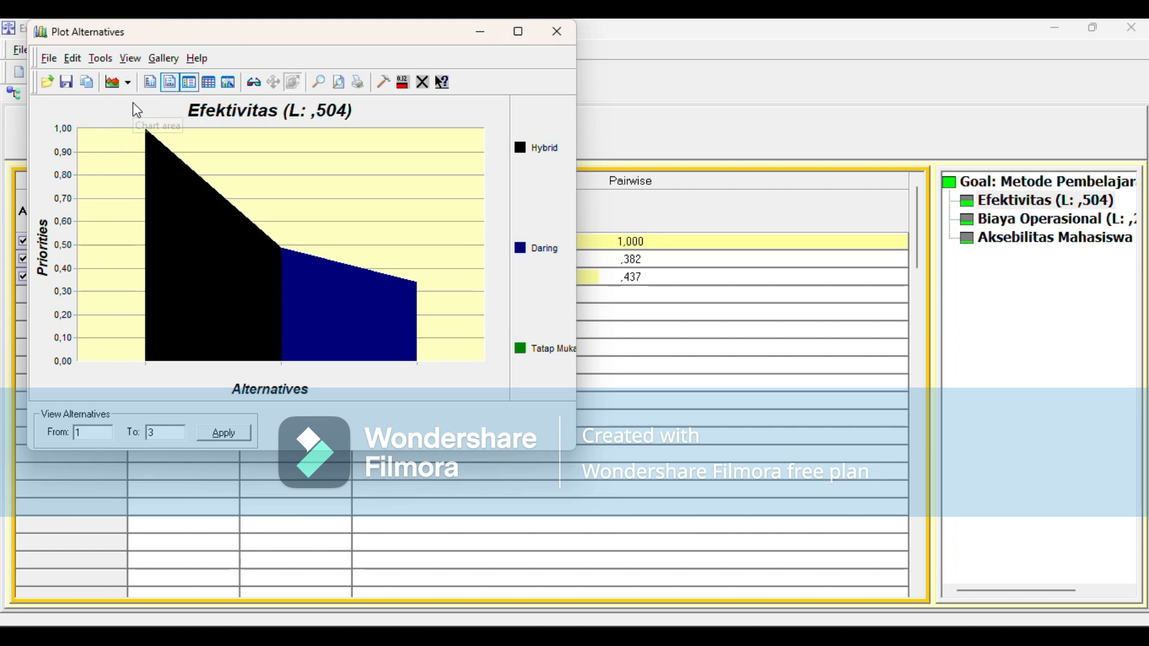
pyautogui.click(131, 82)
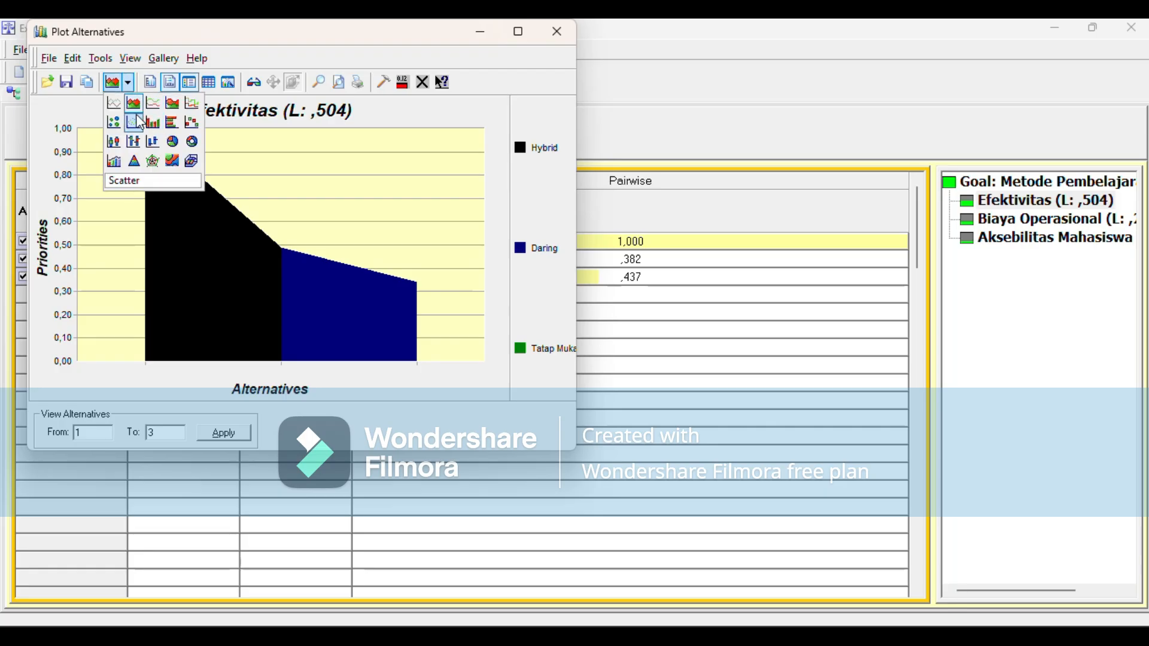
pyautogui.click(138, 119)
pyautogui.click(128, 83)
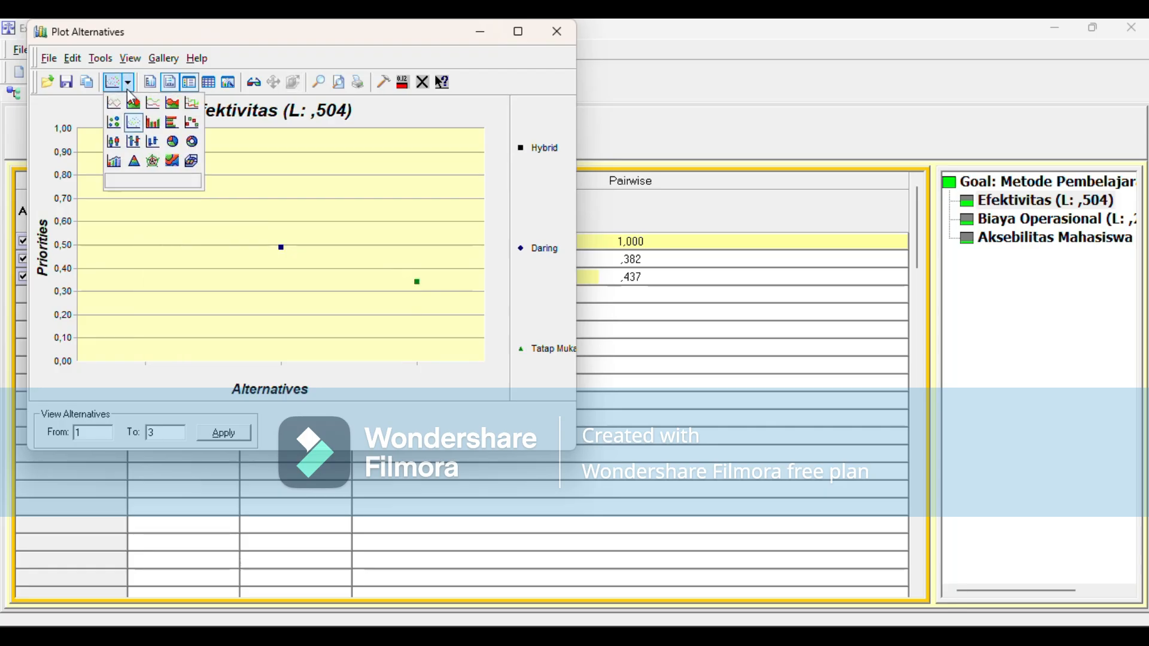
pyautogui.click(110, 163)
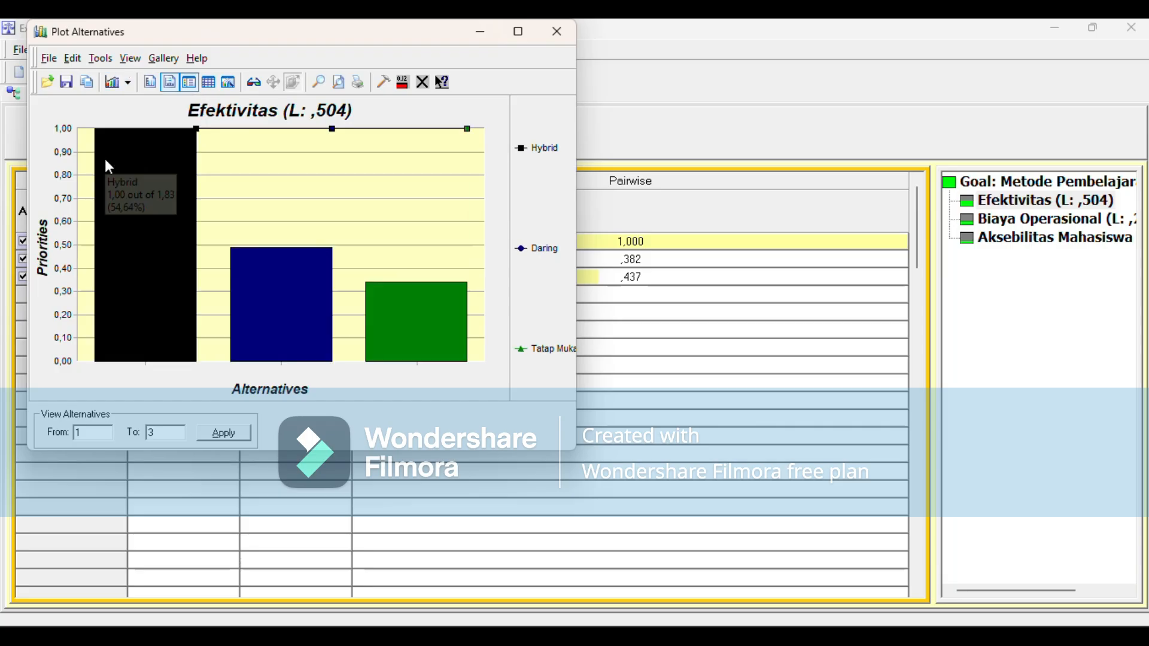
# Step: View the Efektivitas plot in further chart types, including Contour/Spectral, Bar and Cube
pyautogui.click(125, 82)
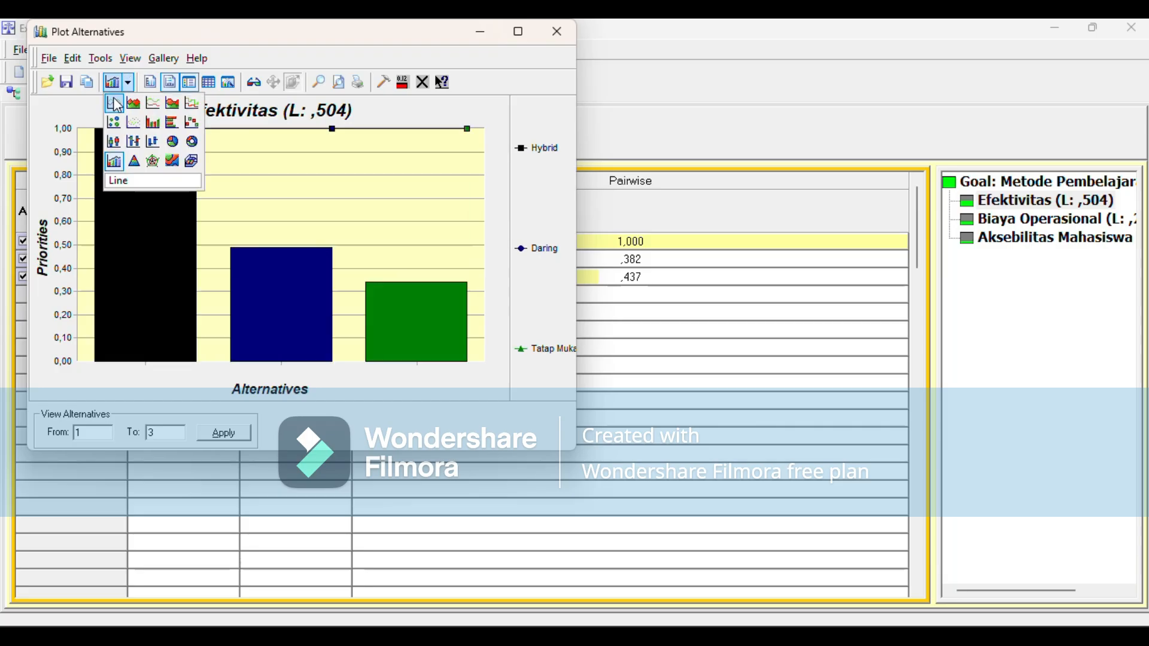
pyautogui.click(169, 162)
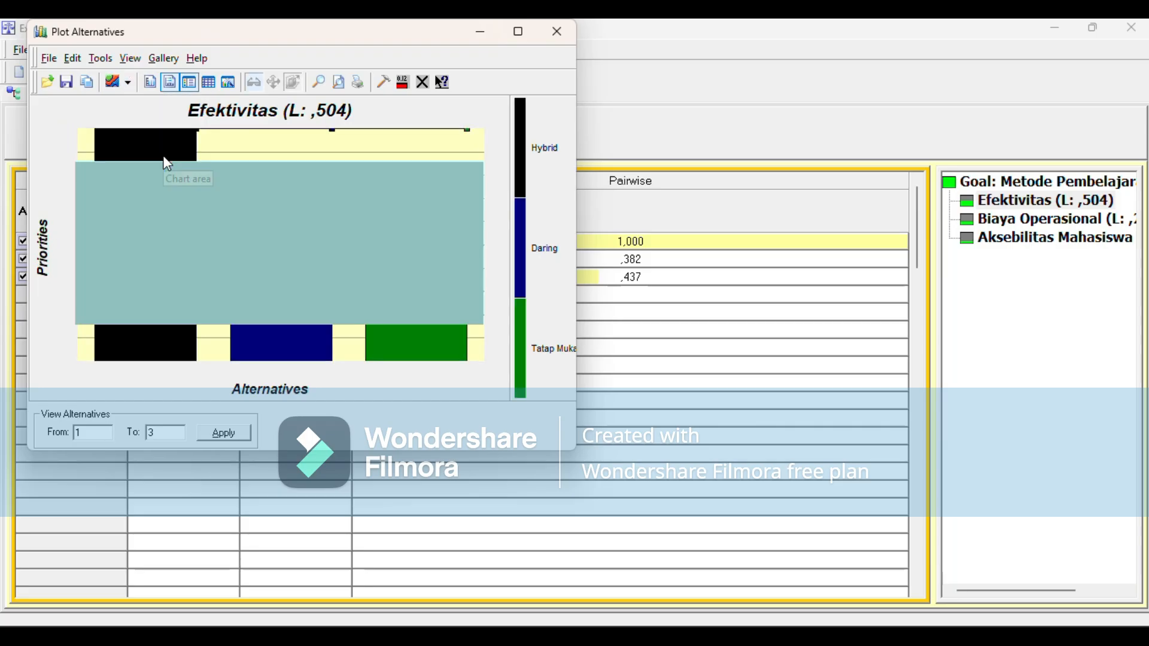
pyautogui.click(127, 82)
pyautogui.click(193, 163)
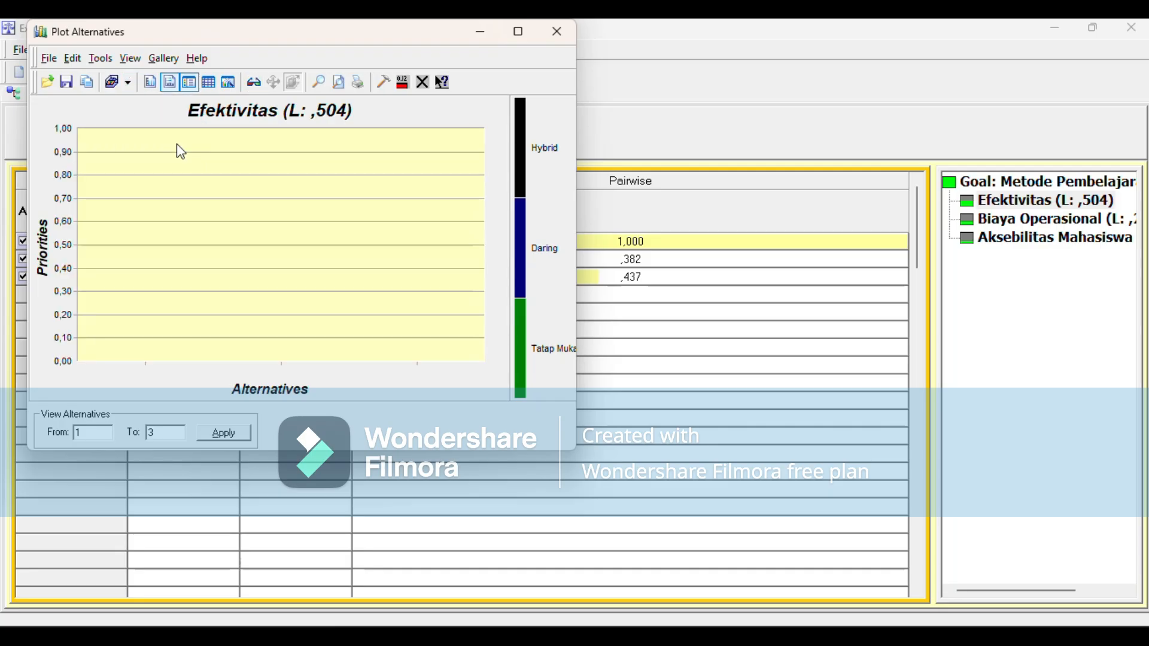
pyautogui.click(129, 84)
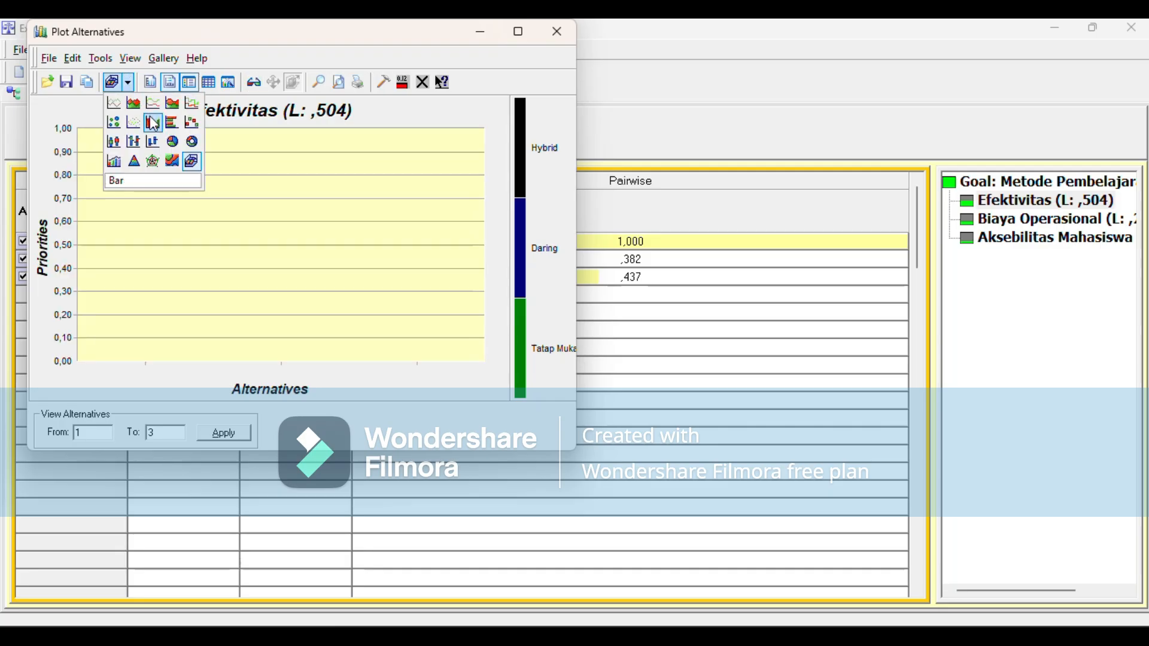
pyautogui.click(151, 117)
pyautogui.click(129, 83)
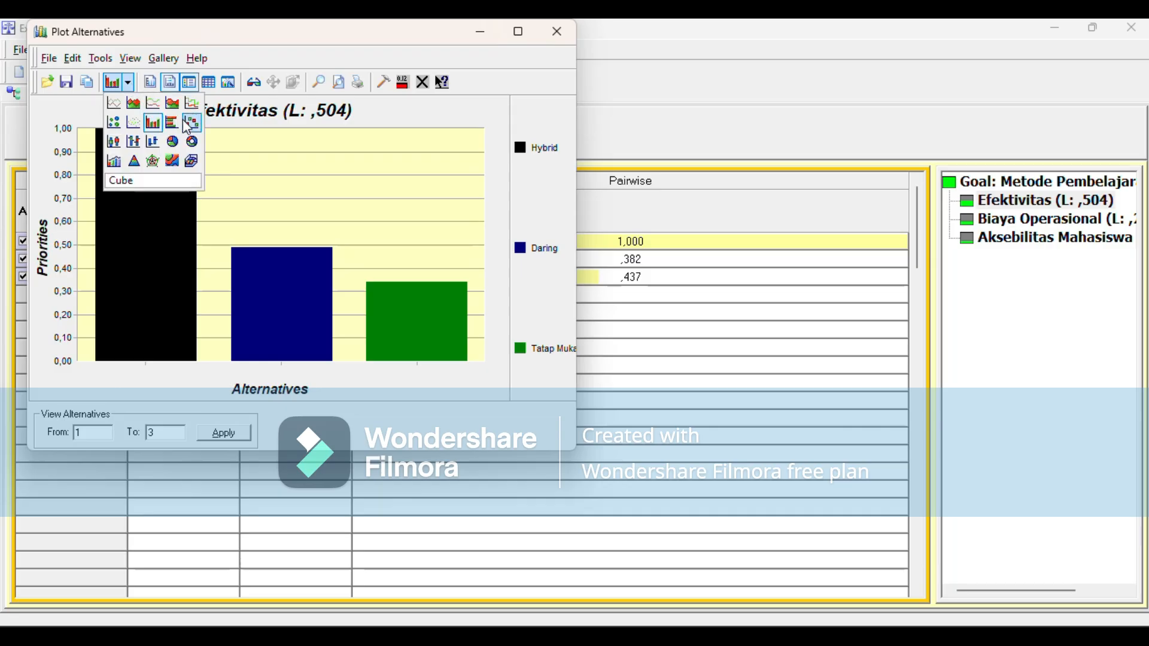
pyautogui.click(181, 119)
# Step: View the Efektivitas plot as a pyramid, try the Open-High-Low-Close type, and switch it to a radar chart
pyautogui.click(128, 83)
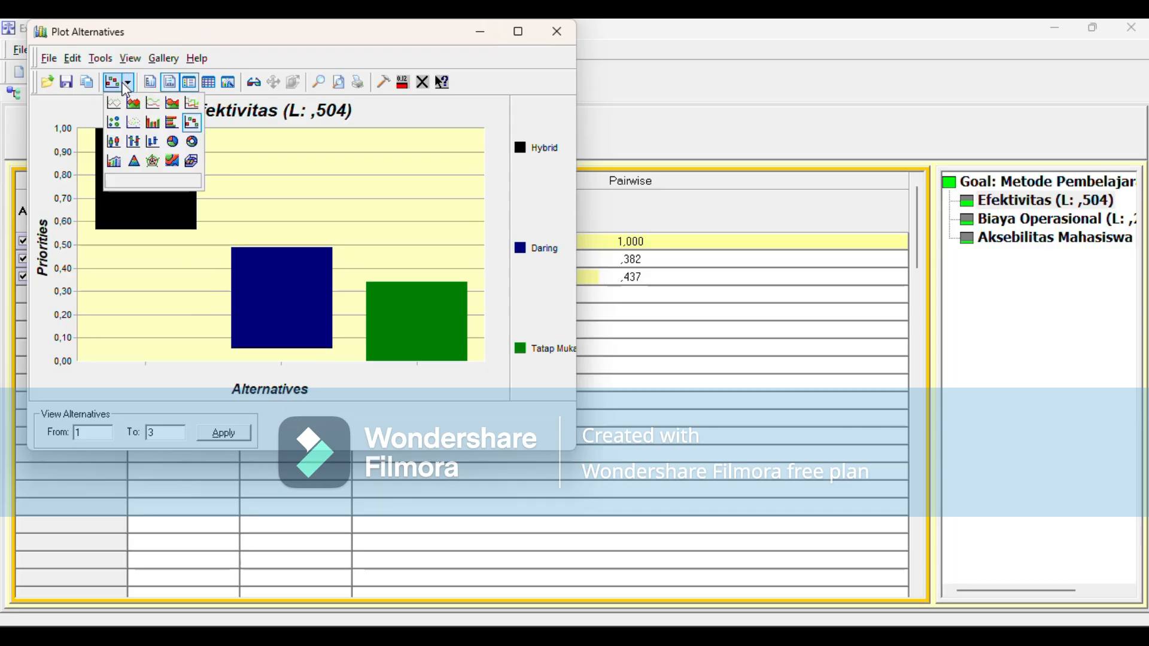
pyautogui.click(133, 163)
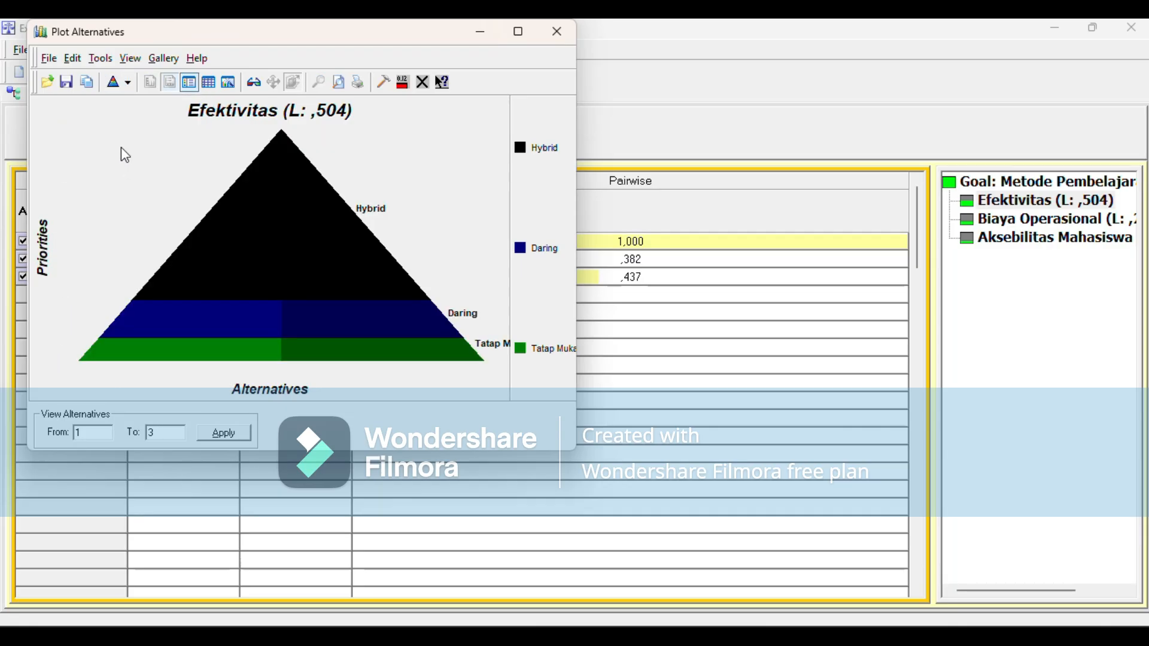
pyautogui.click(119, 84)
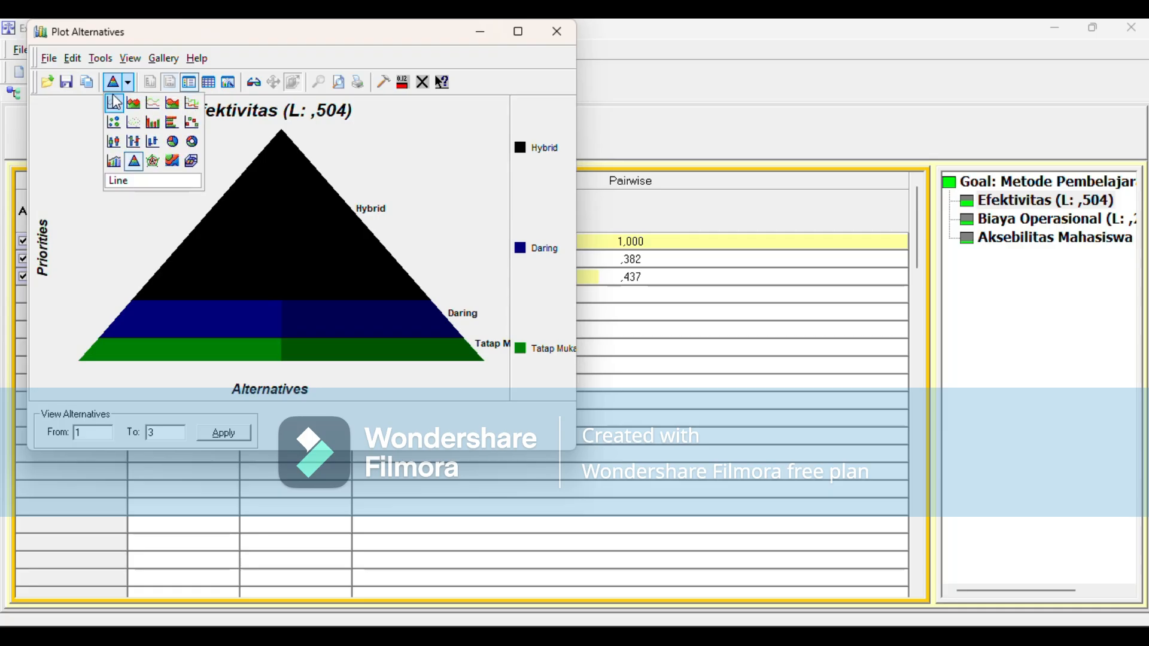
pyautogui.click(129, 143)
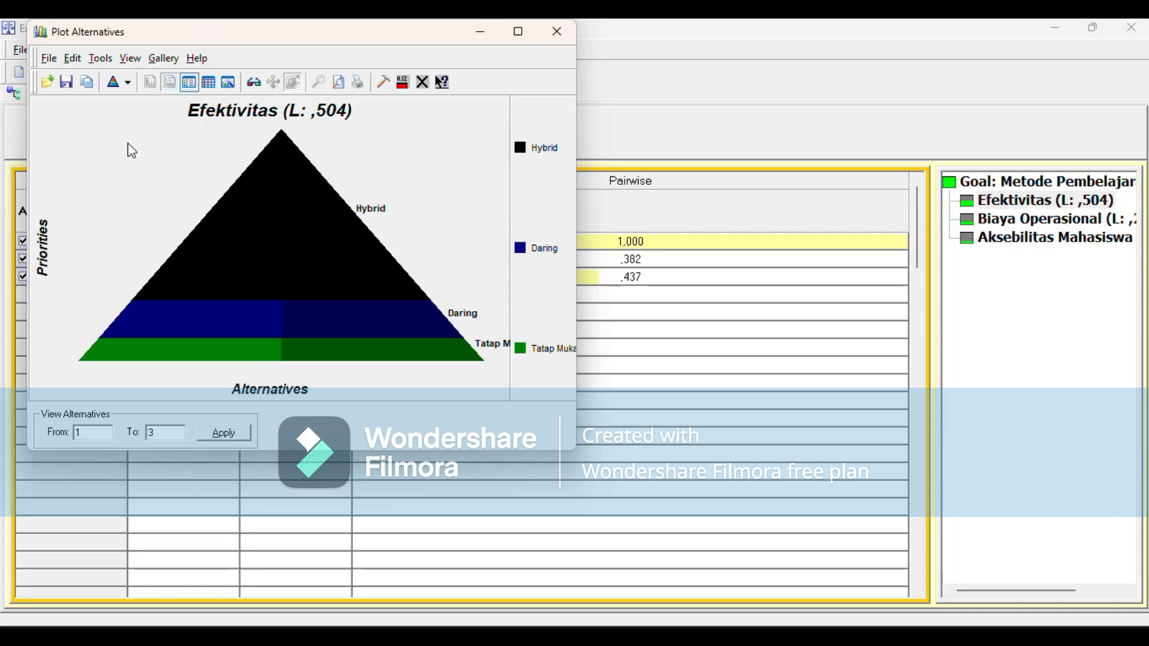
pyautogui.click(128, 88)
pyautogui.click(152, 160)
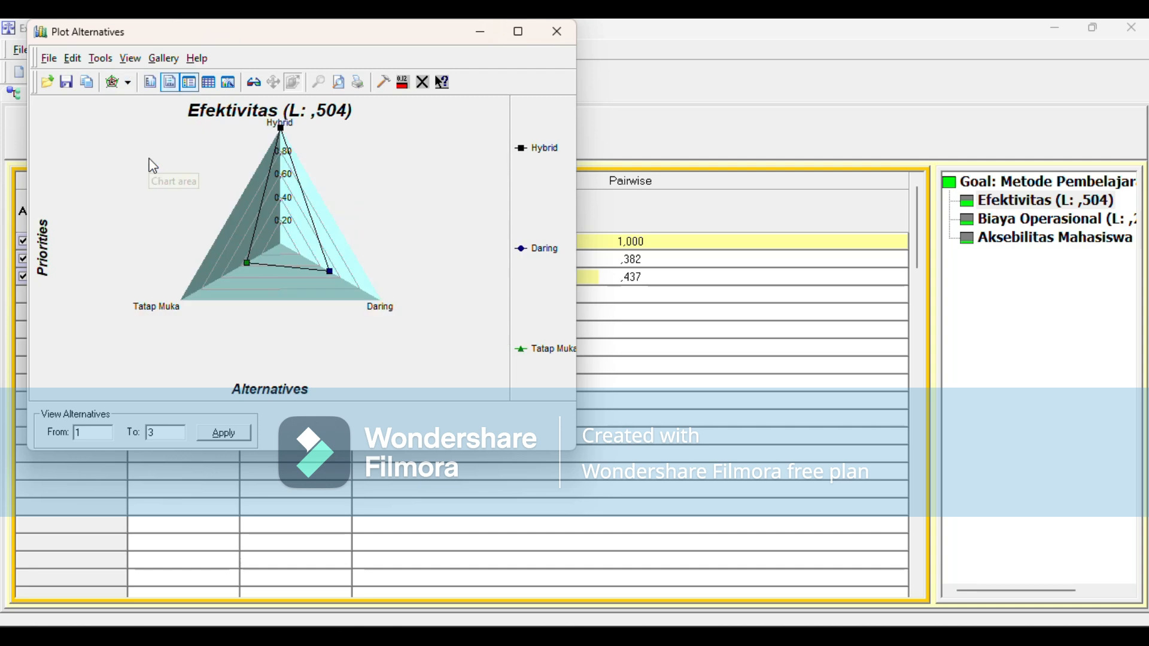
# Step: Hide the gridlines and legend of the Efektivitas radar chart and show its data table
pyautogui.click(171, 83)
pyautogui.click(191, 86)
pyautogui.click(208, 85)
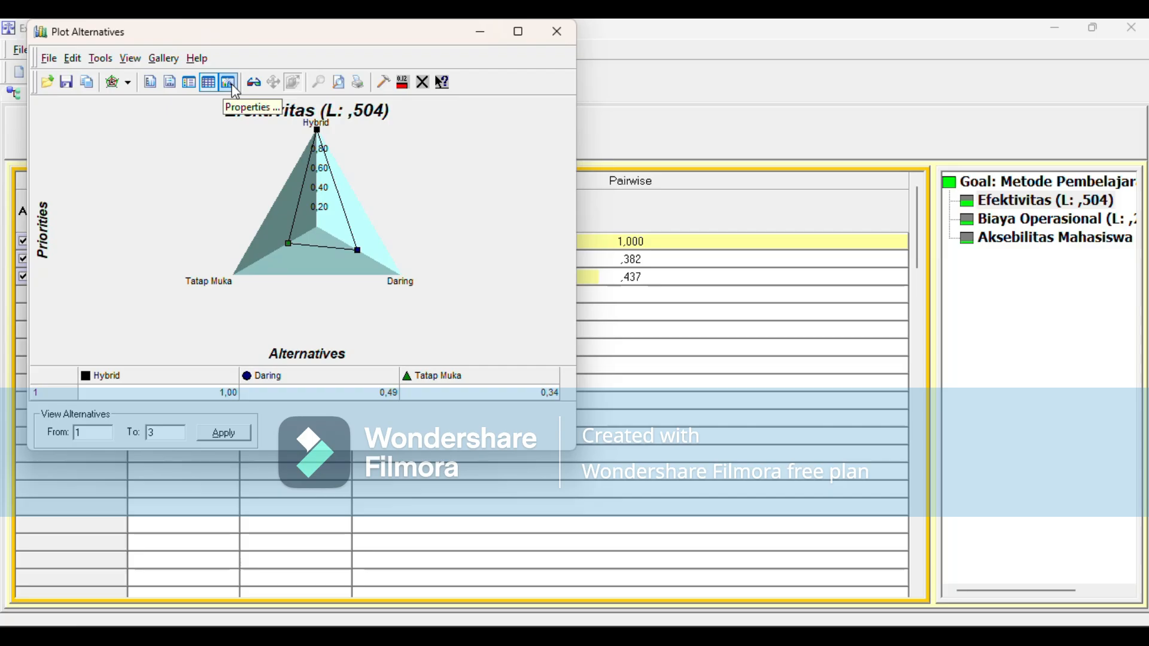
# Step: Try the Aquamarine palette in the chart properties, apply the ChartFX 3.0 palette instead, and recheck the properties
pyautogui.click(229, 84)
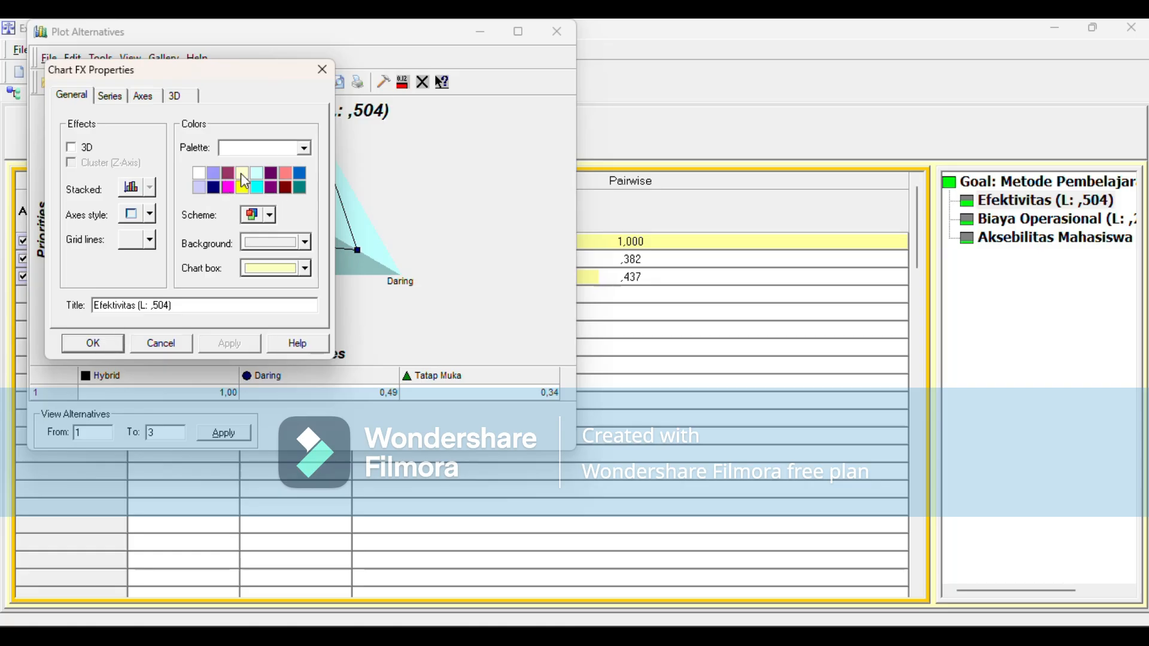
pyautogui.click(303, 149)
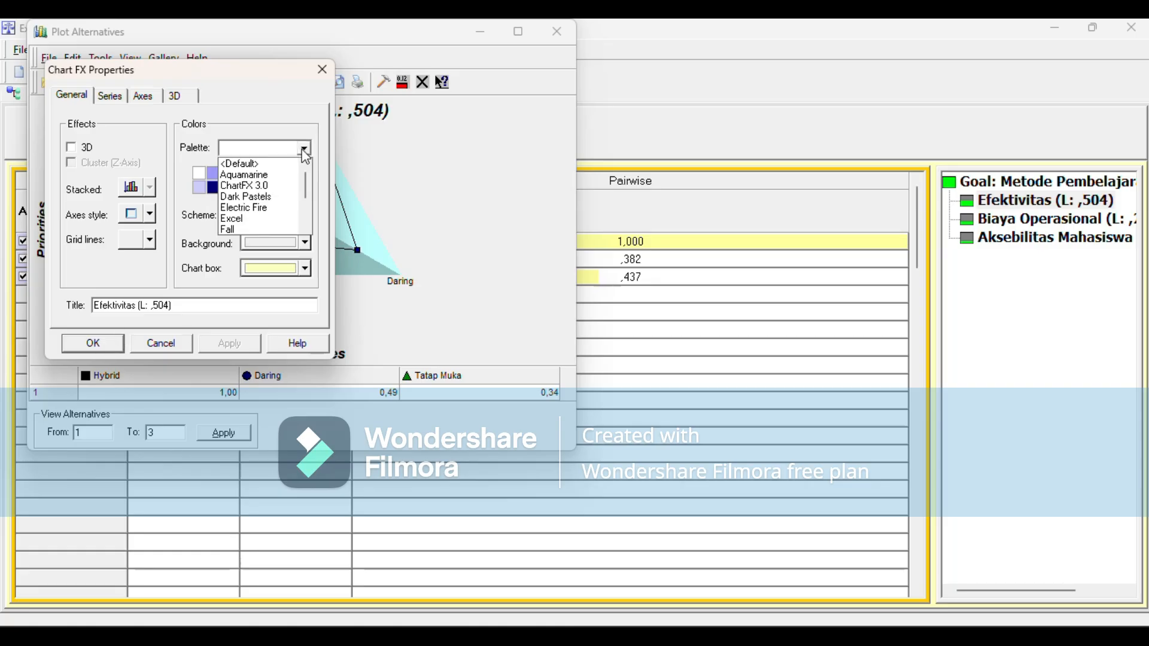
pyautogui.click(247, 175)
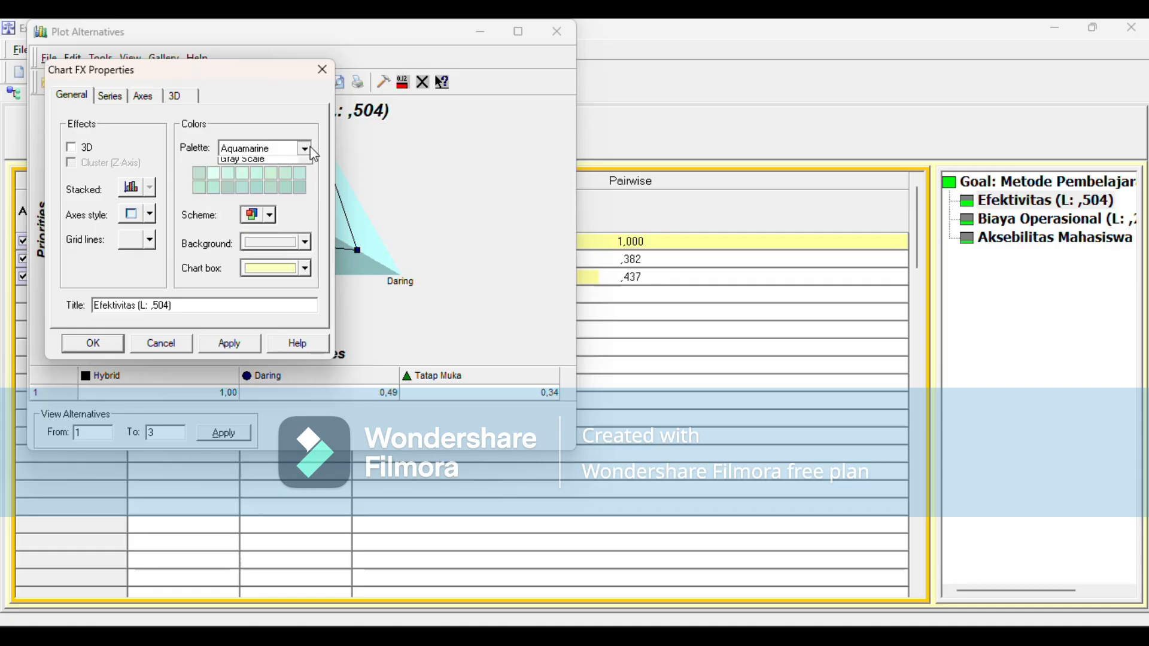
pyautogui.click(305, 148)
pyautogui.click(249, 174)
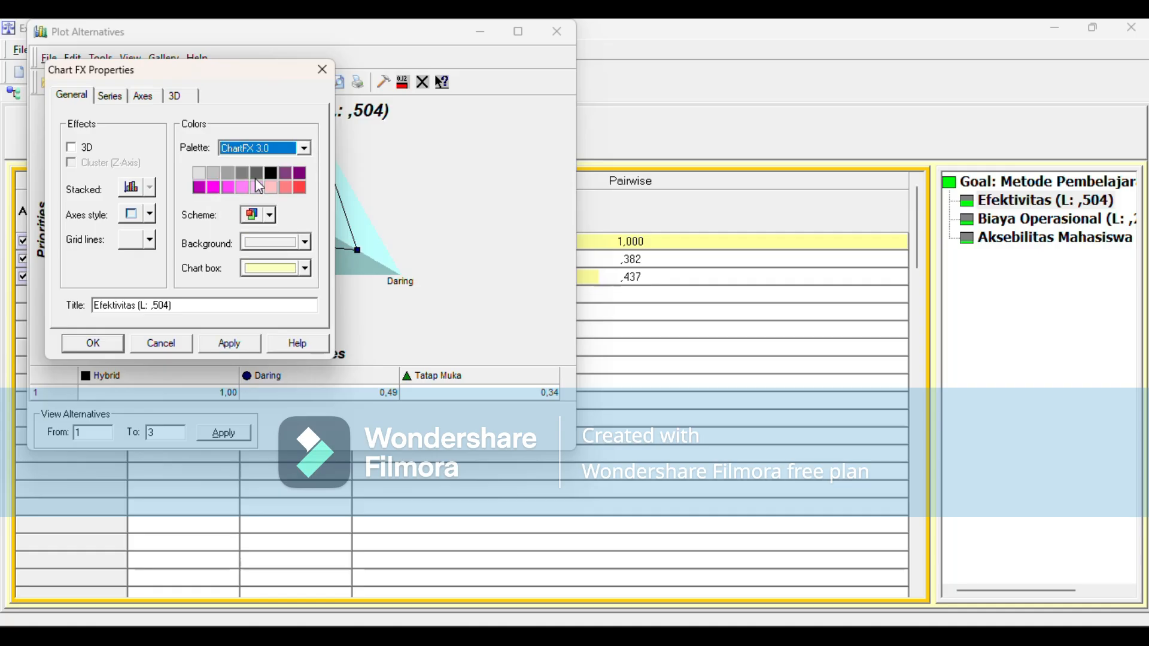
pyautogui.click(105, 345)
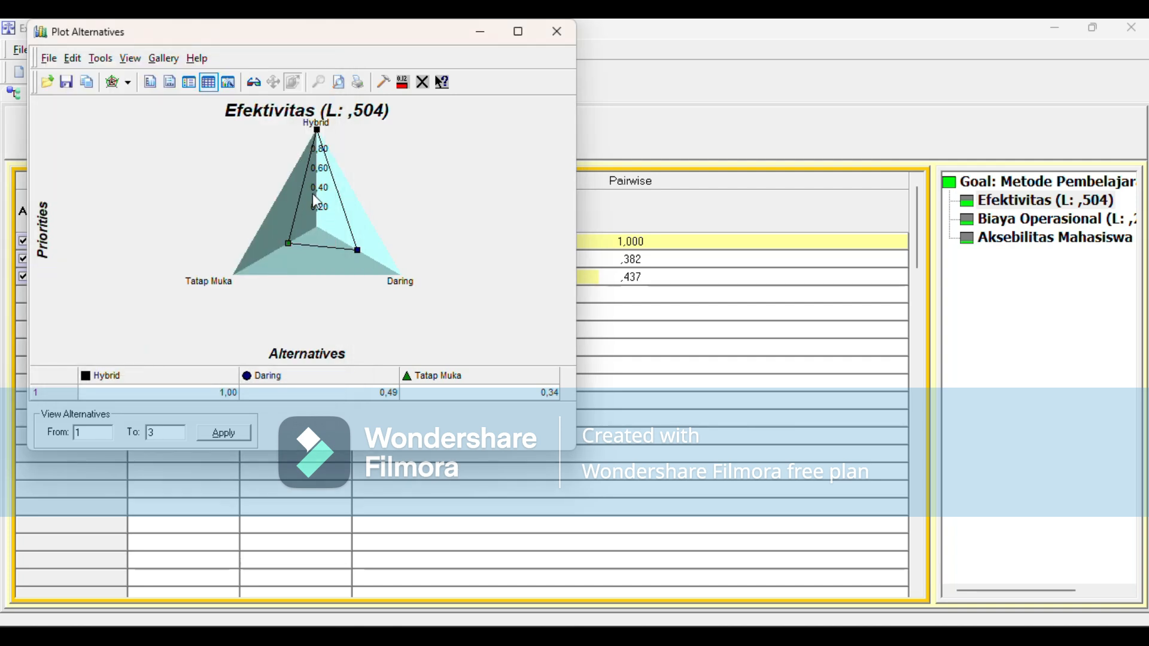
pyautogui.click(228, 82)
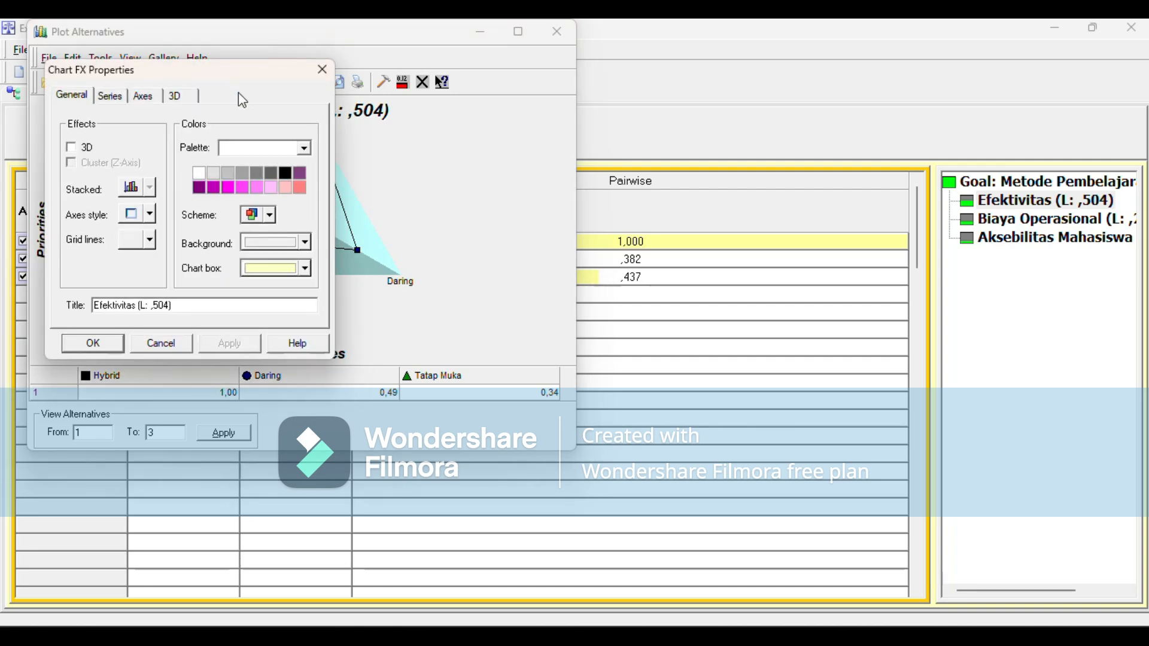
pyautogui.click(322, 69)
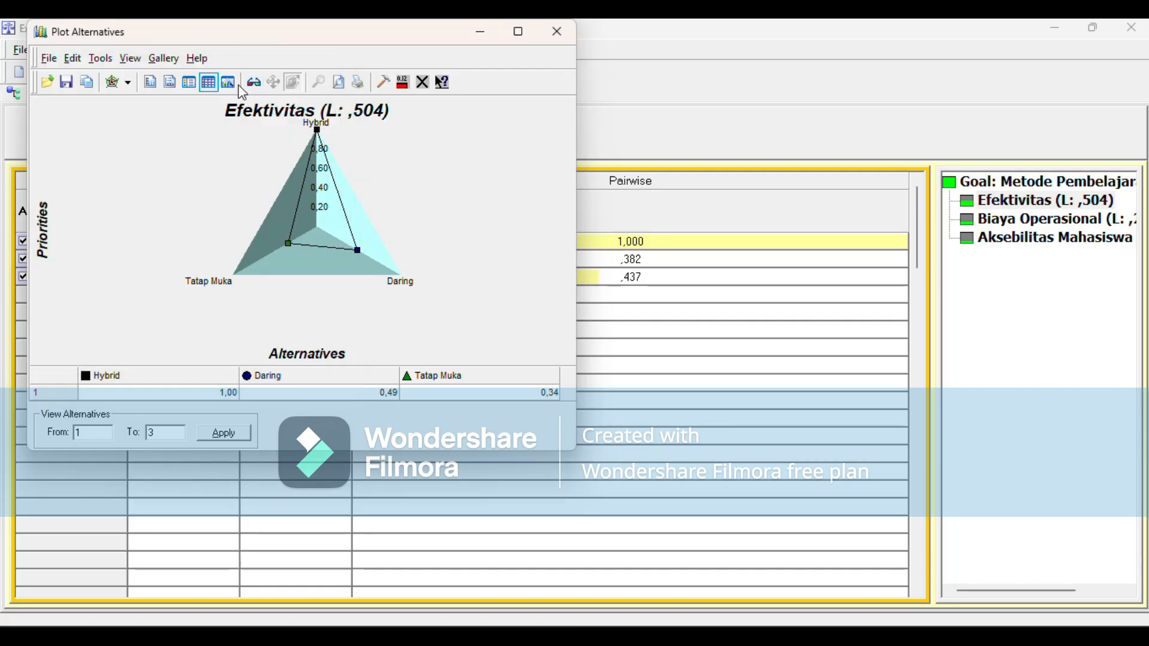
# Step: Display the Efektivitas radar chart in 3D and view its 3D rotation settings without changing them
pyautogui.click(250, 85)
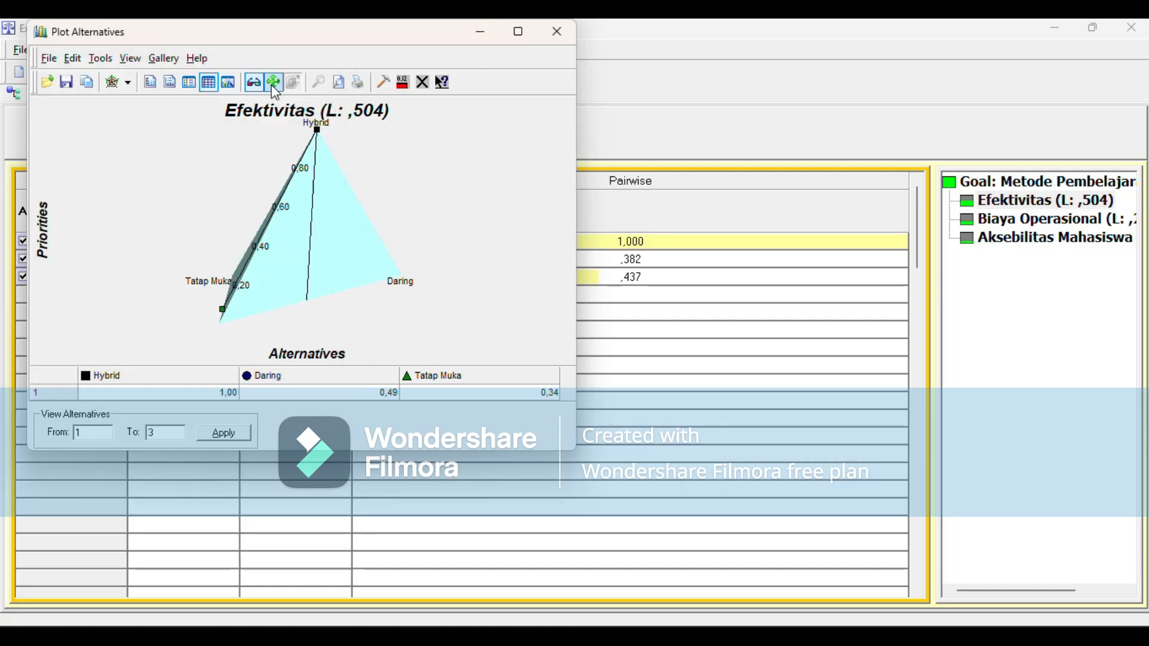
pyautogui.click(273, 83)
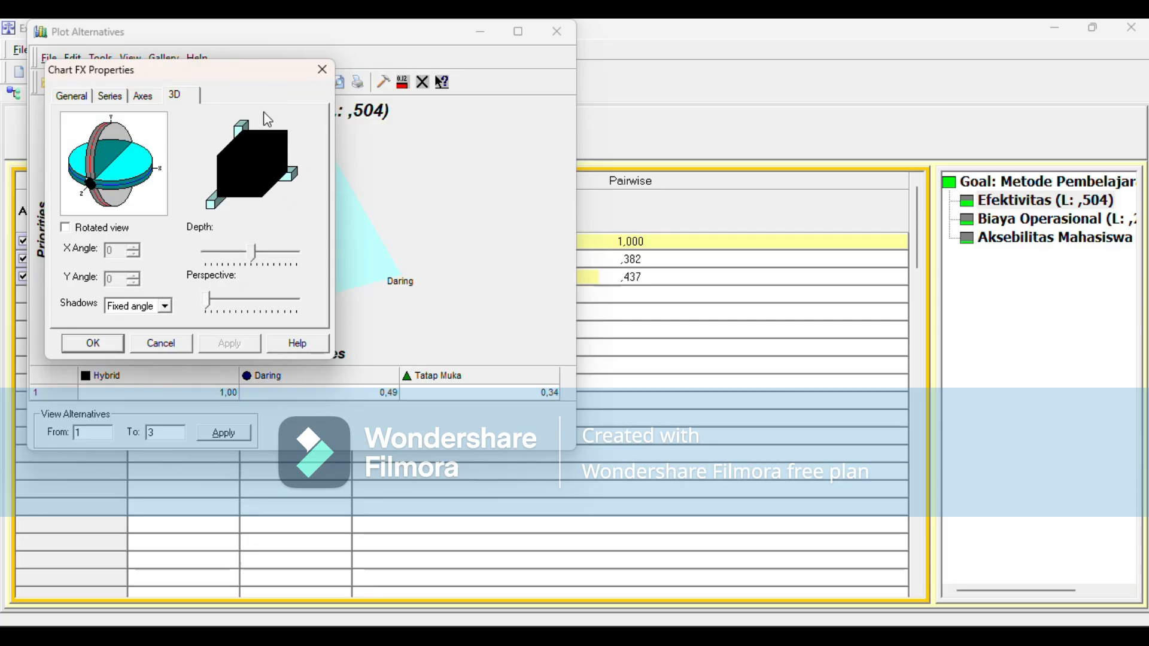
pyautogui.click(322, 70)
# Step: Restore the radar chart's gridlines and legend in 2D view and apply the range of alternatives from 1 to 3
pyautogui.click(148, 85)
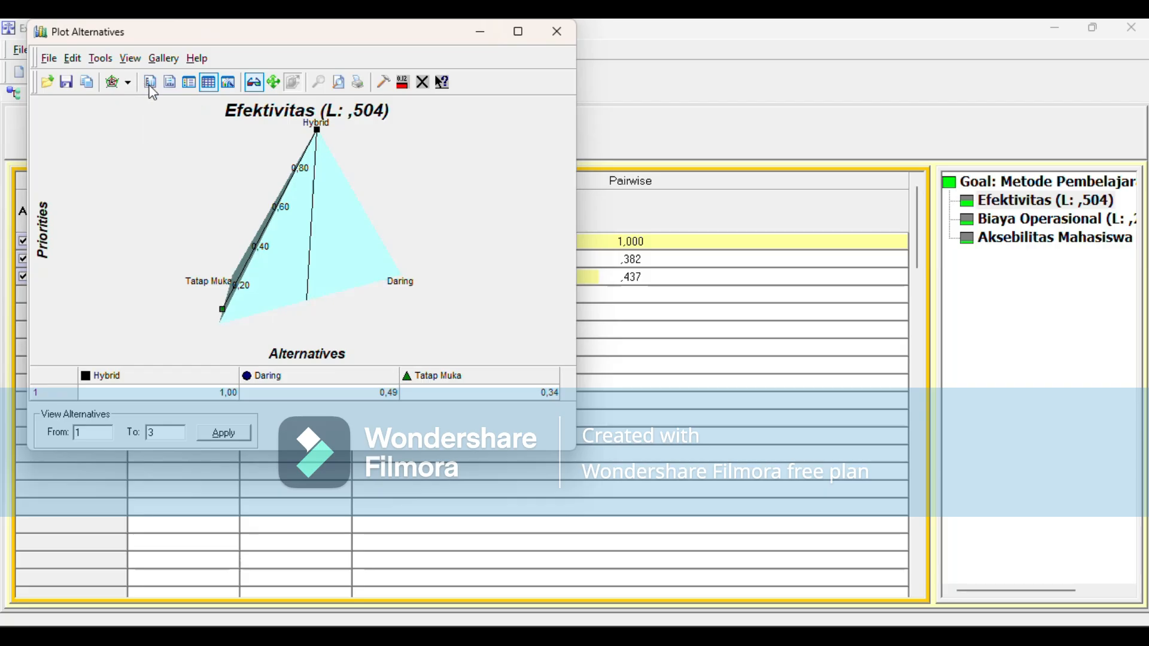
pyautogui.click(170, 93)
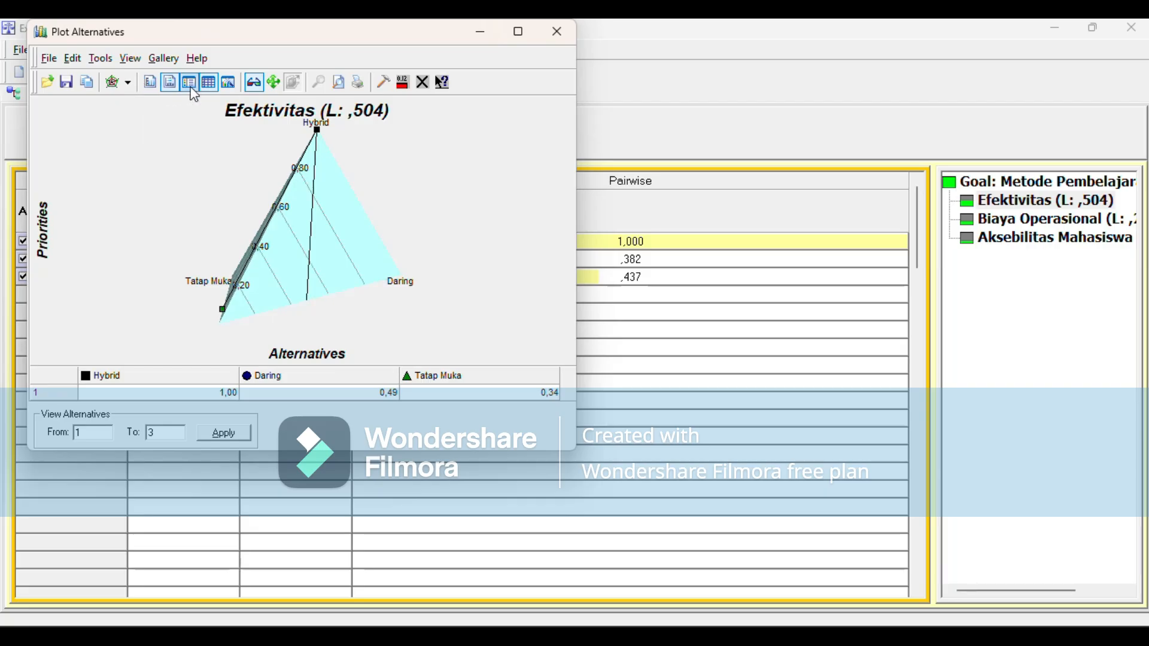
pyautogui.click(206, 88)
pyautogui.click(252, 89)
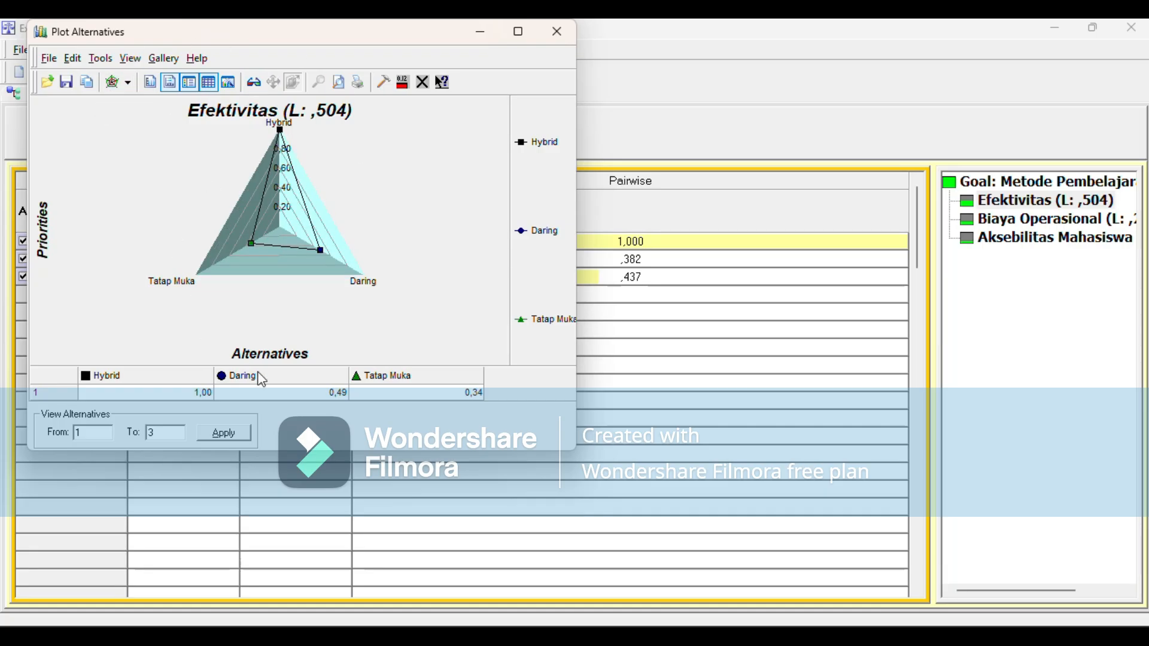
pyautogui.click(217, 435)
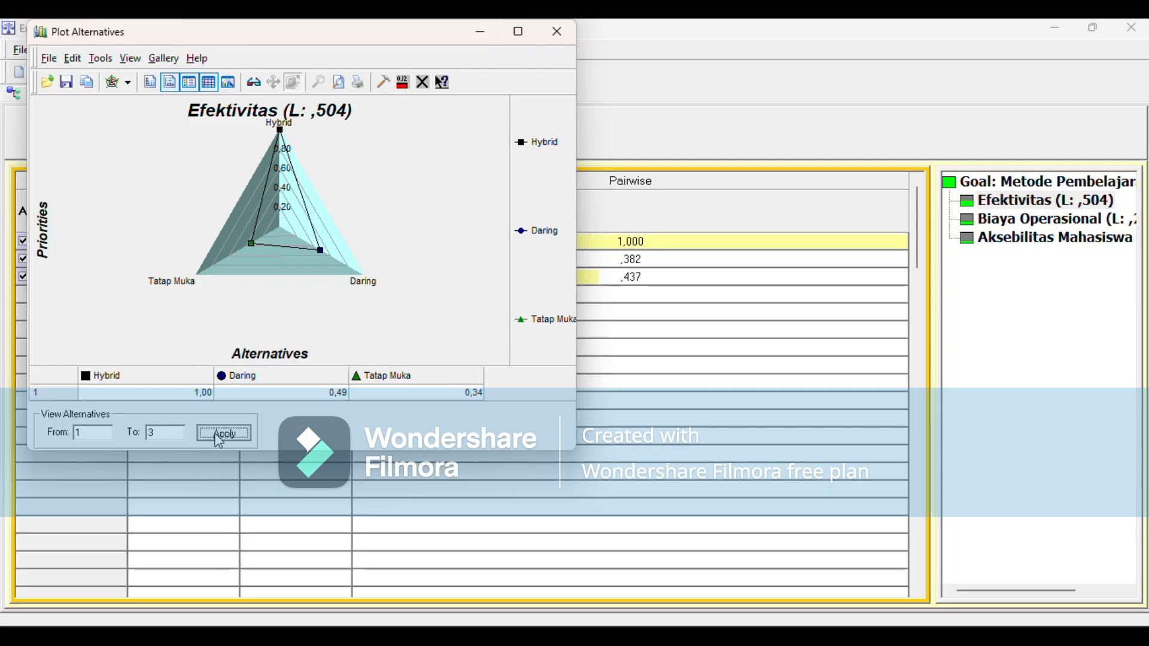